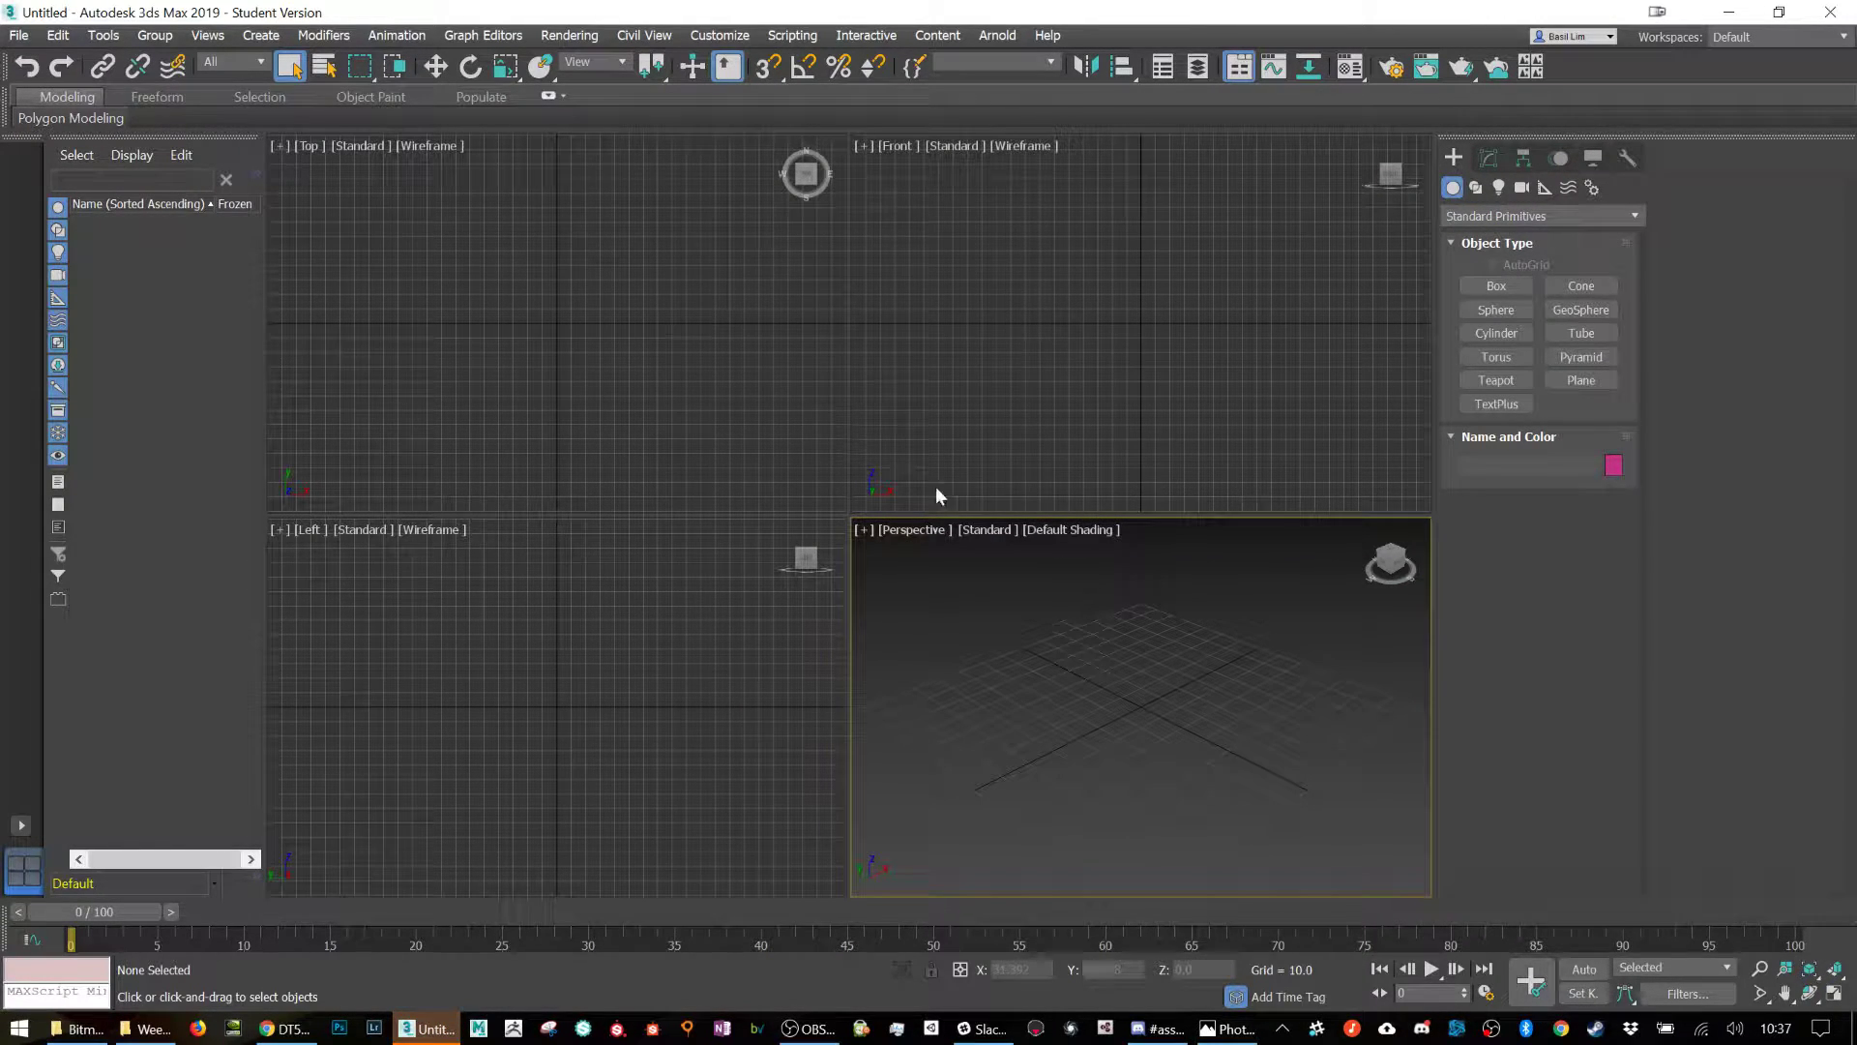
Maximize the Perspective viewport and show its polygon and vertex statistics.
click(1839, 998)
key(7)
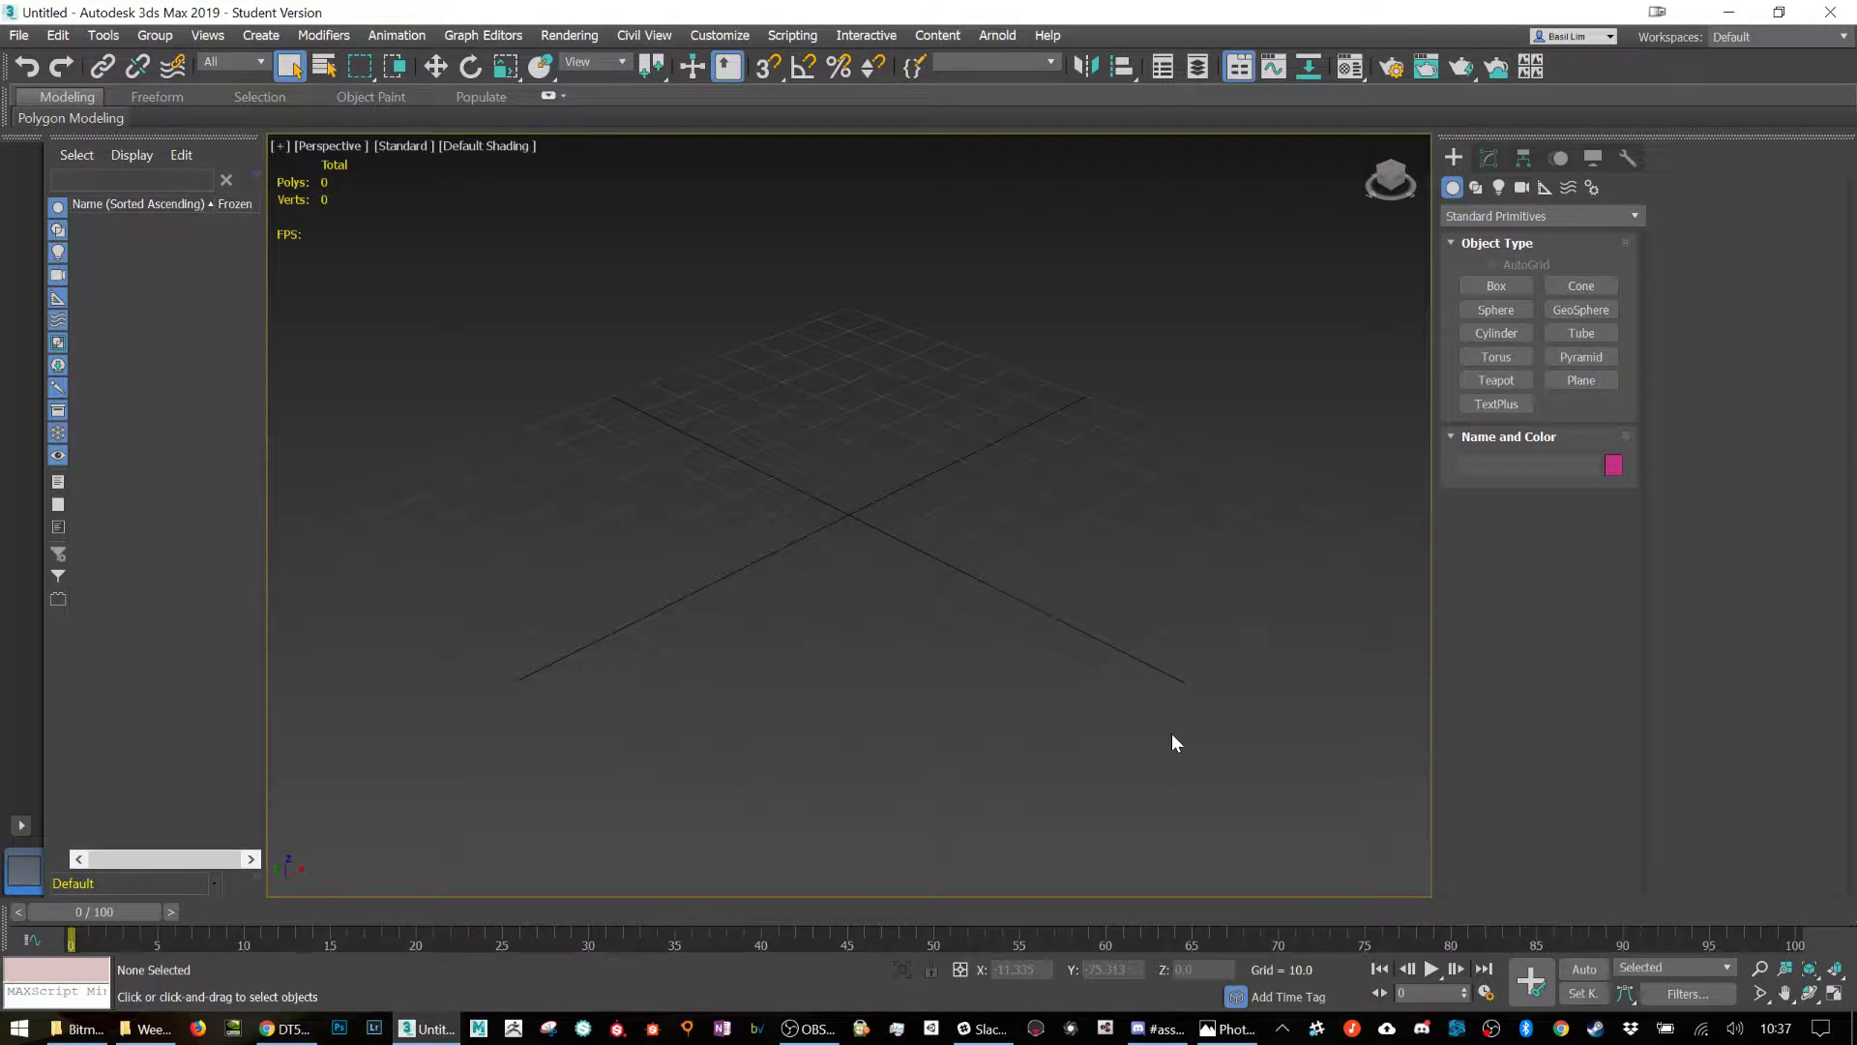
Create a box about 25.5 long, 47.6 wide and 25.1 high, and display edged faces in the viewport.
click(1496, 285)
drag(713, 594, 927, 390)
click(883, 386)
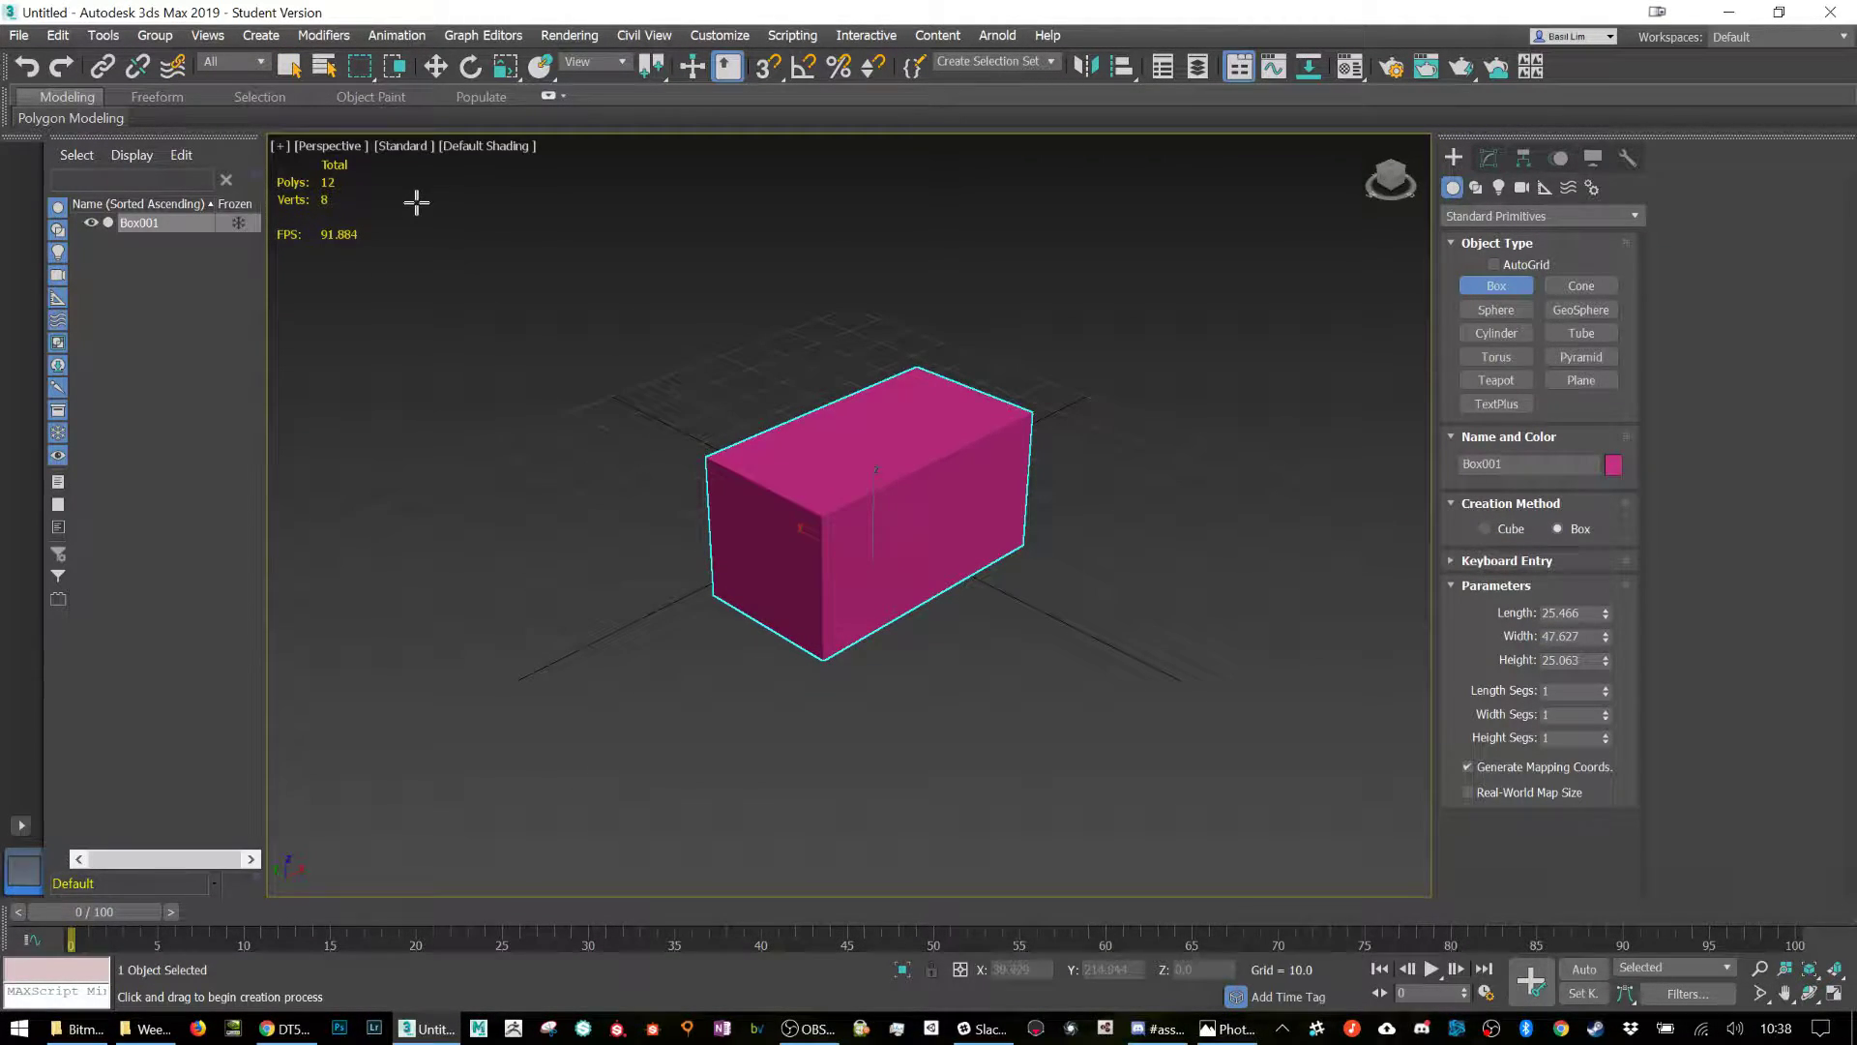
key(F4)
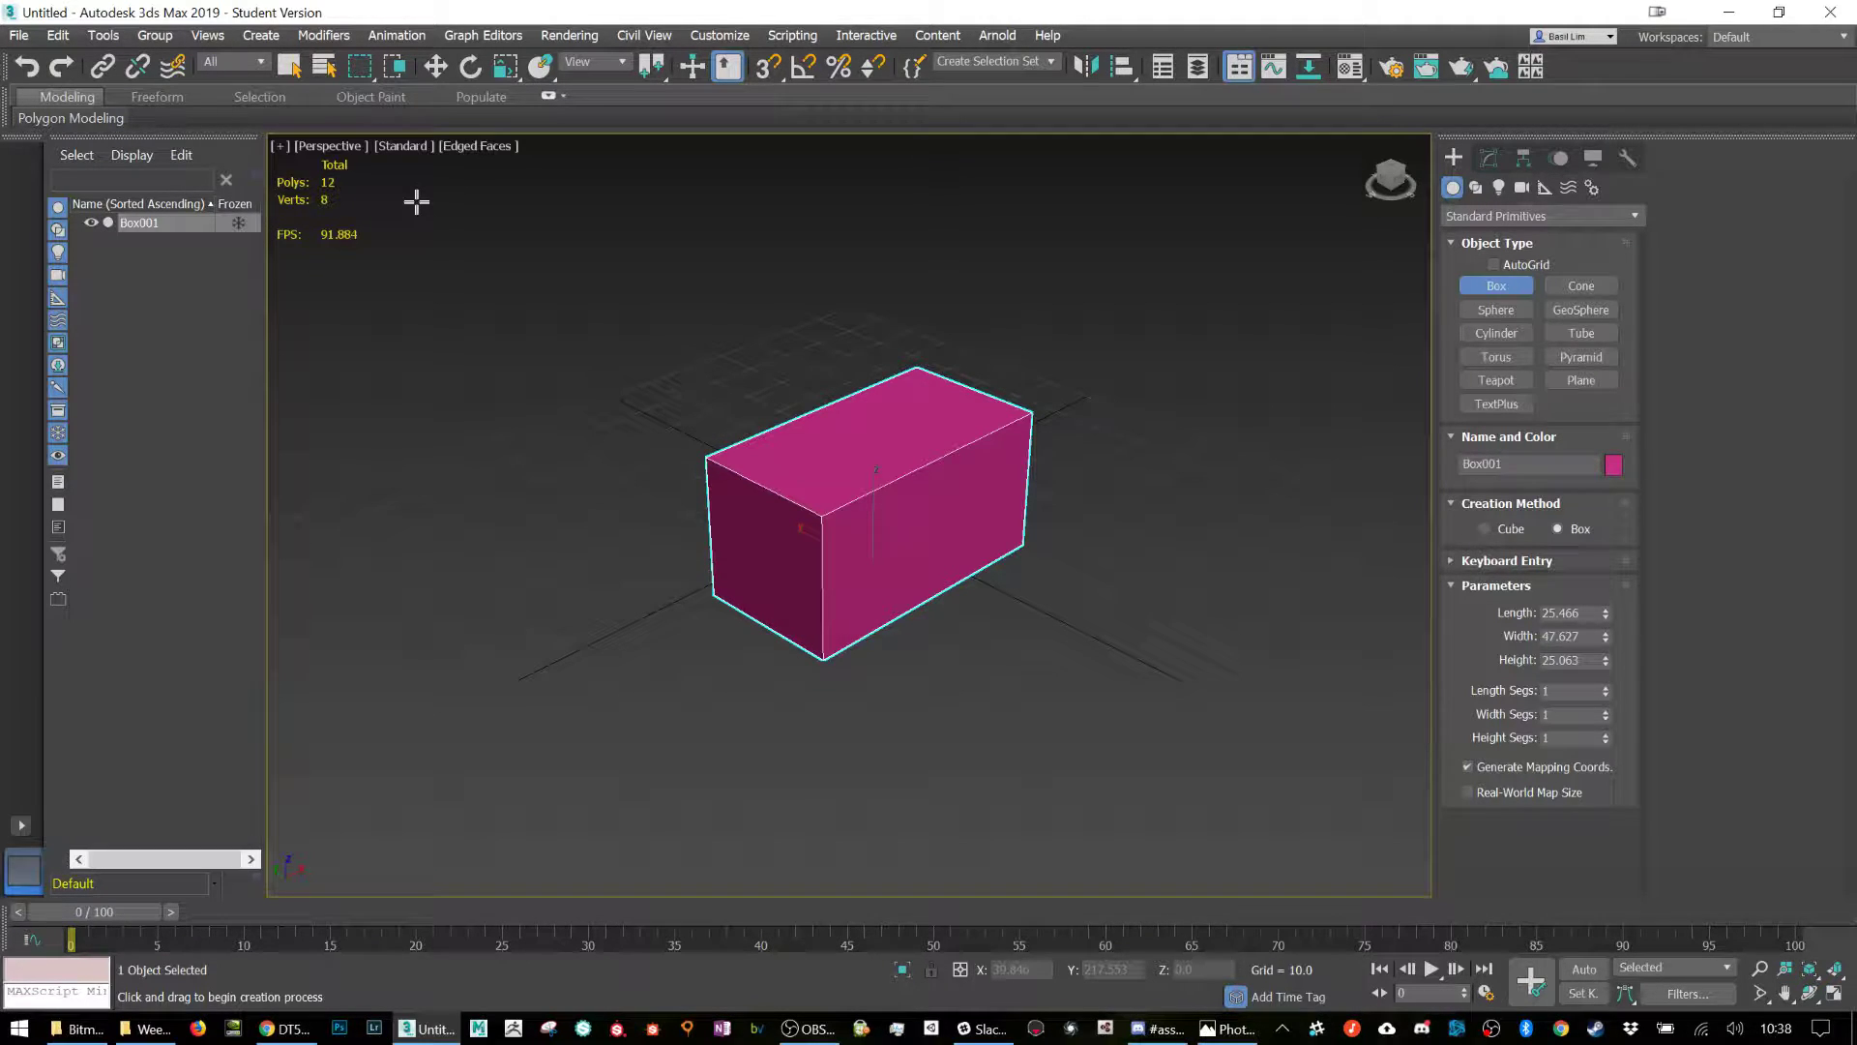
alt+middle_drag(1010, 581, 1157, 556)
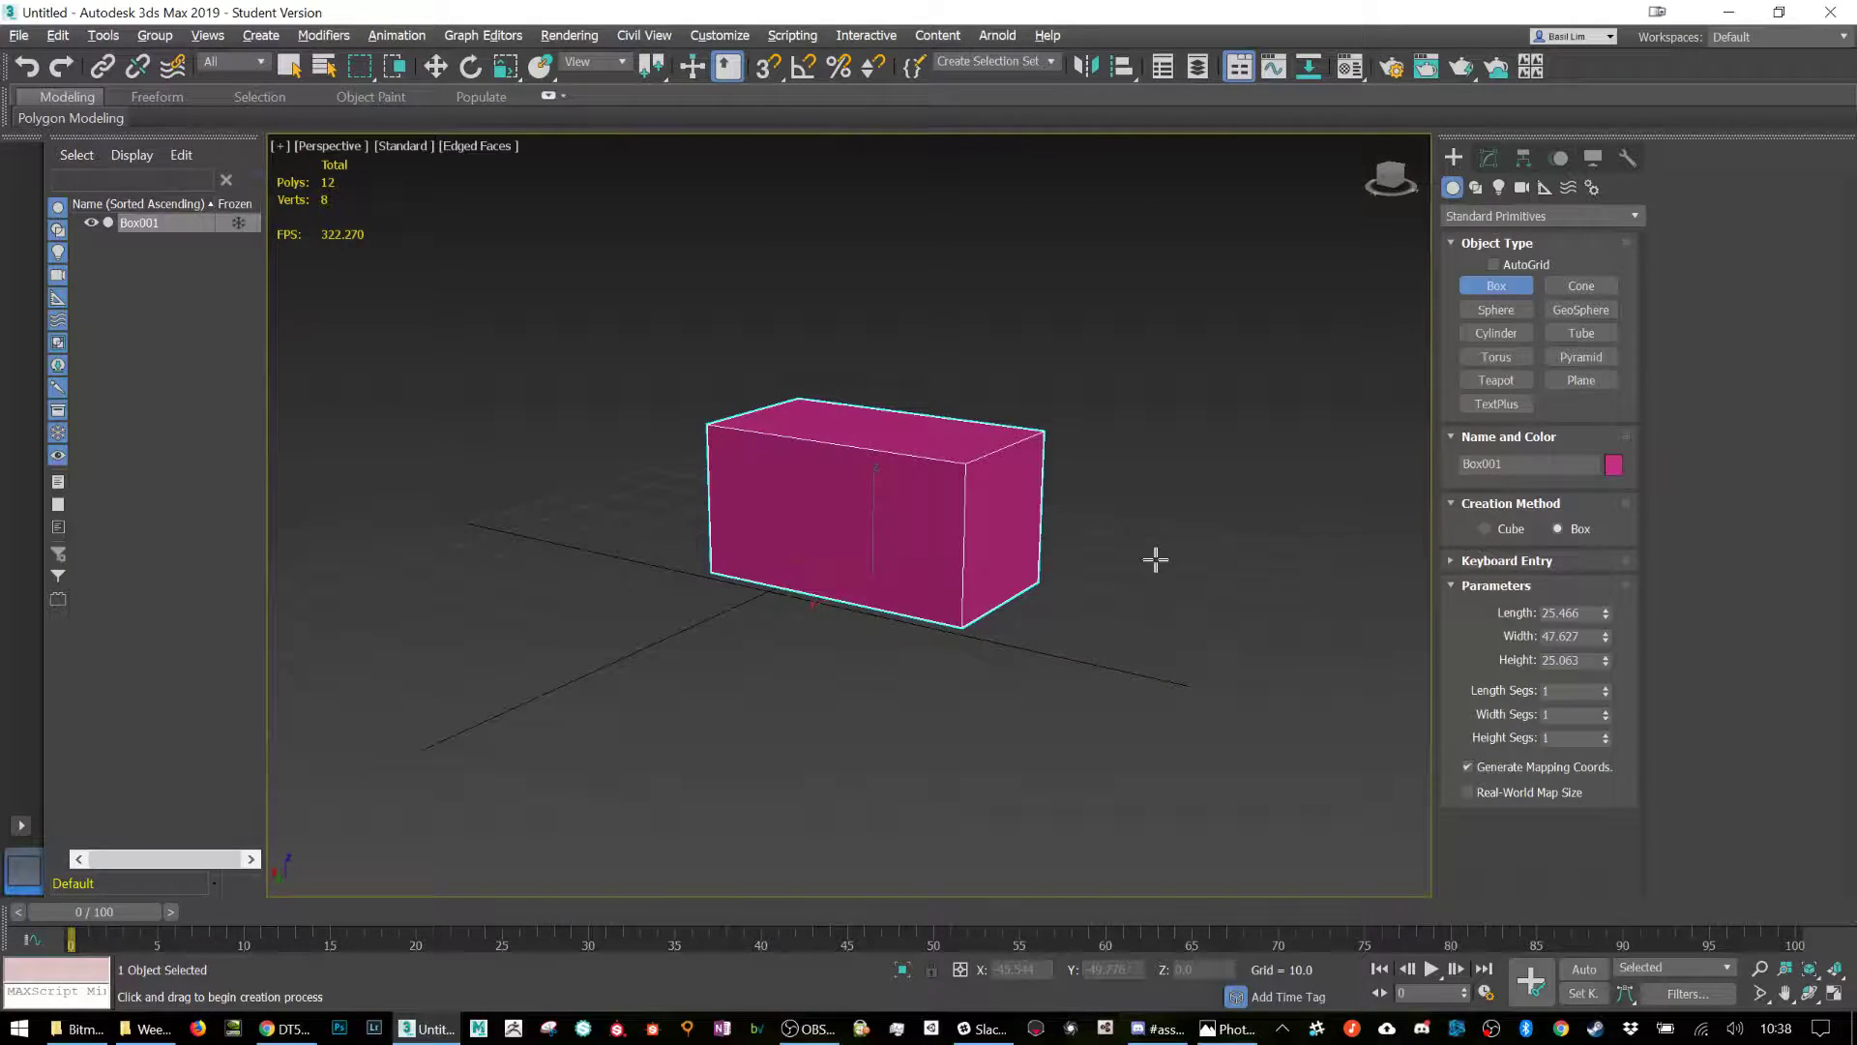
alt+middle_drag(788, 423, 1227, 556)
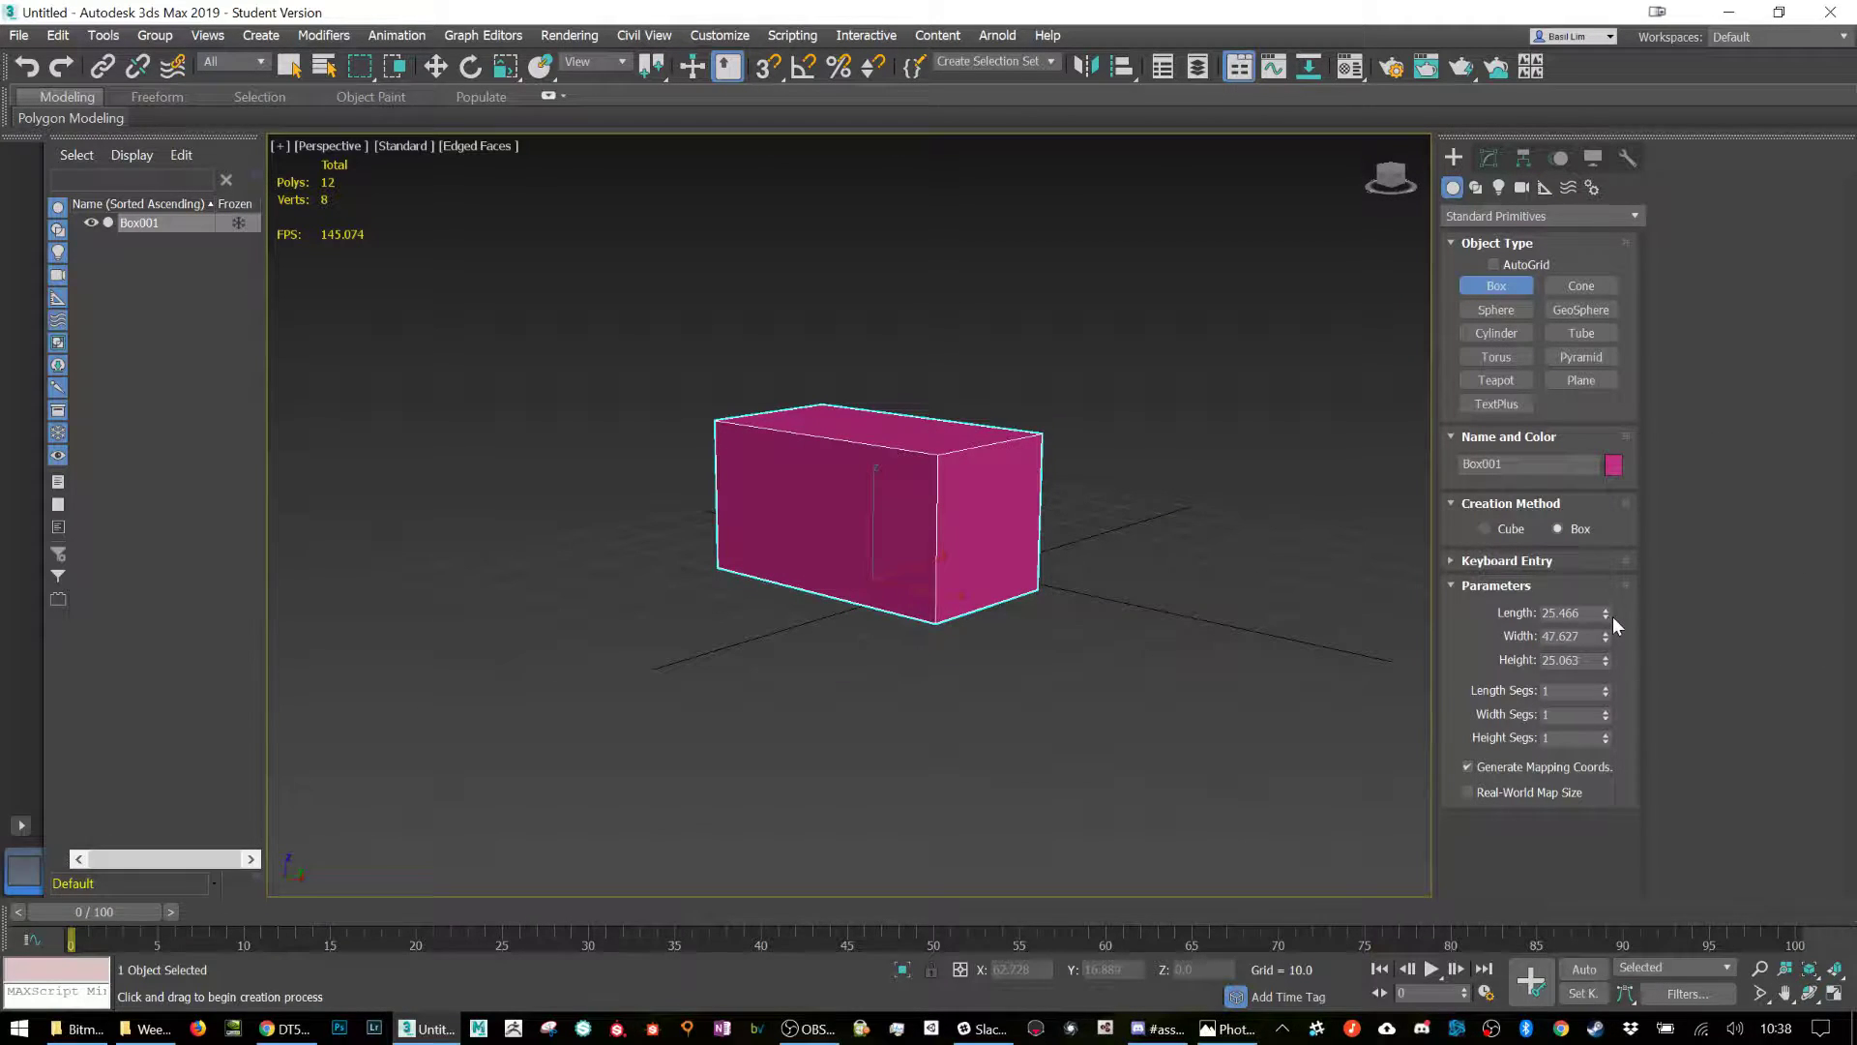
Create a sphere with a radius of about 25.7 beside the box.
click(1507, 310)
mouse_move(1184, 535)
mouse_down()
mouse_move(1107, 403)
mouse_move(1156, 522)
mouse_up()
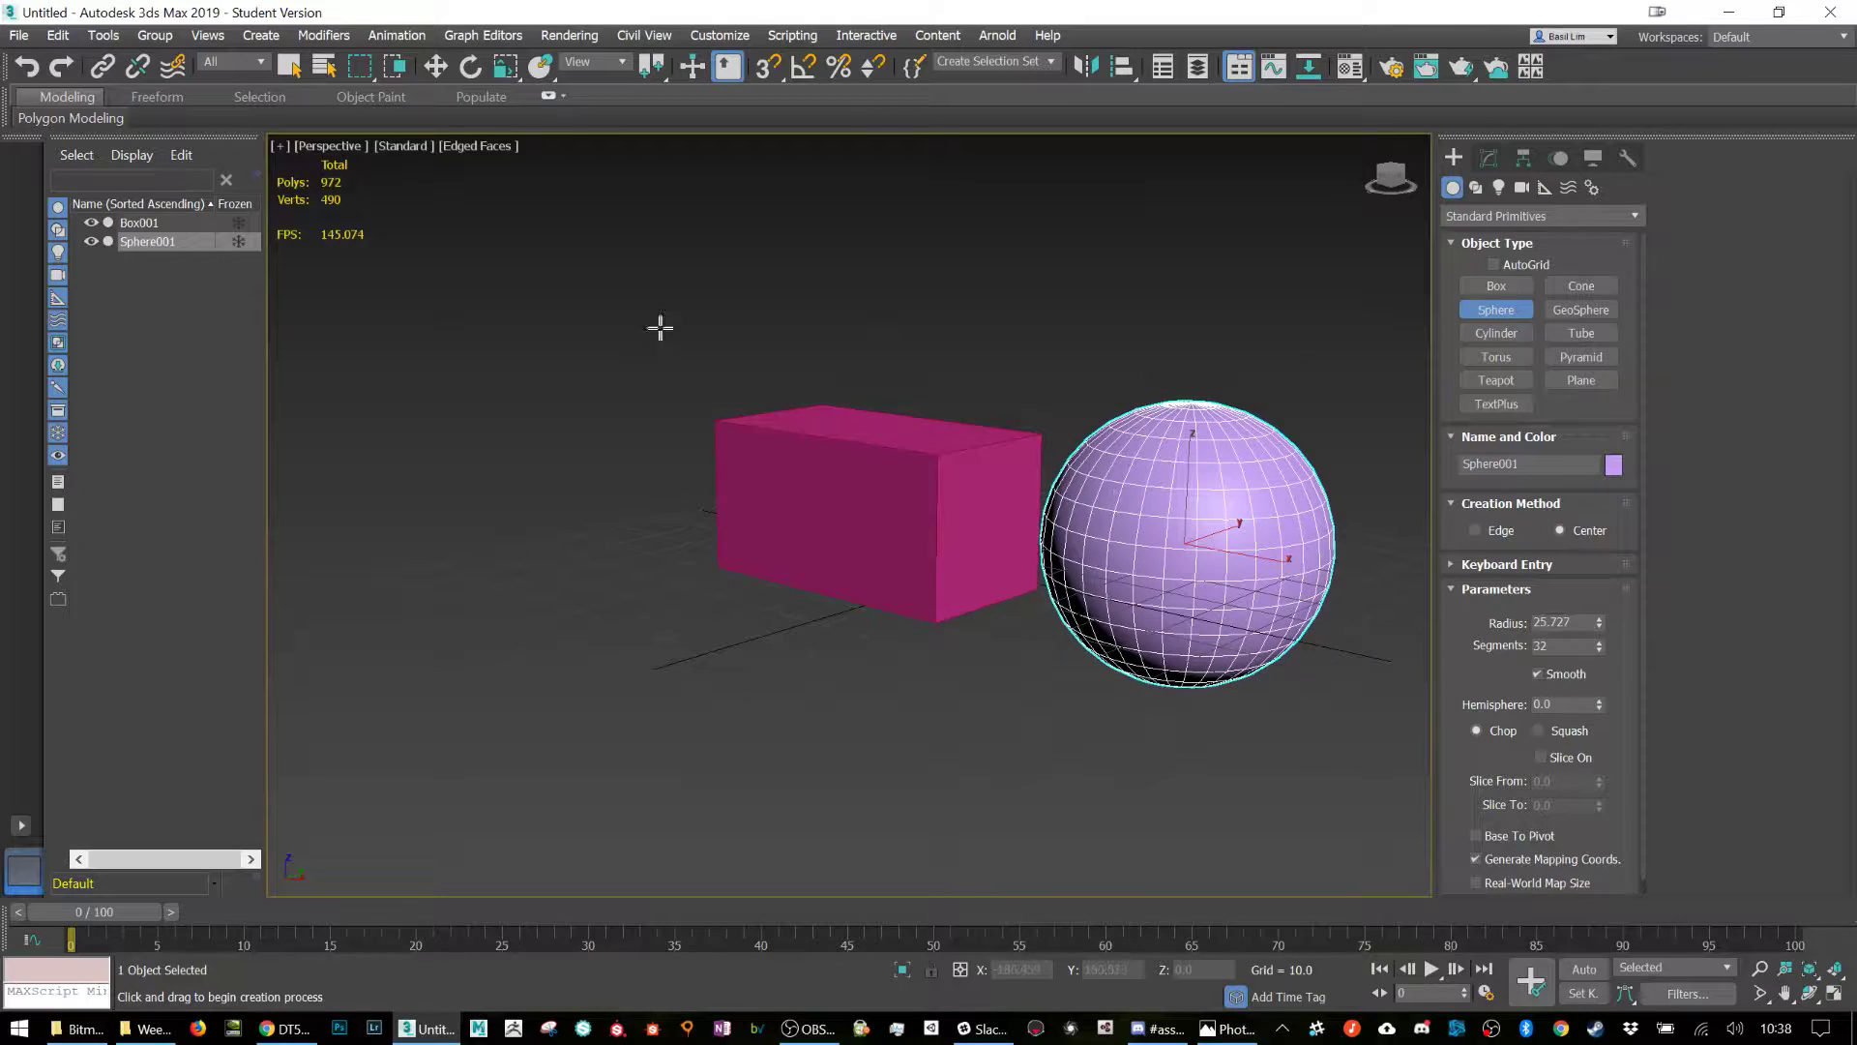
alt+middle_drag(1062, 382, 958, 402)
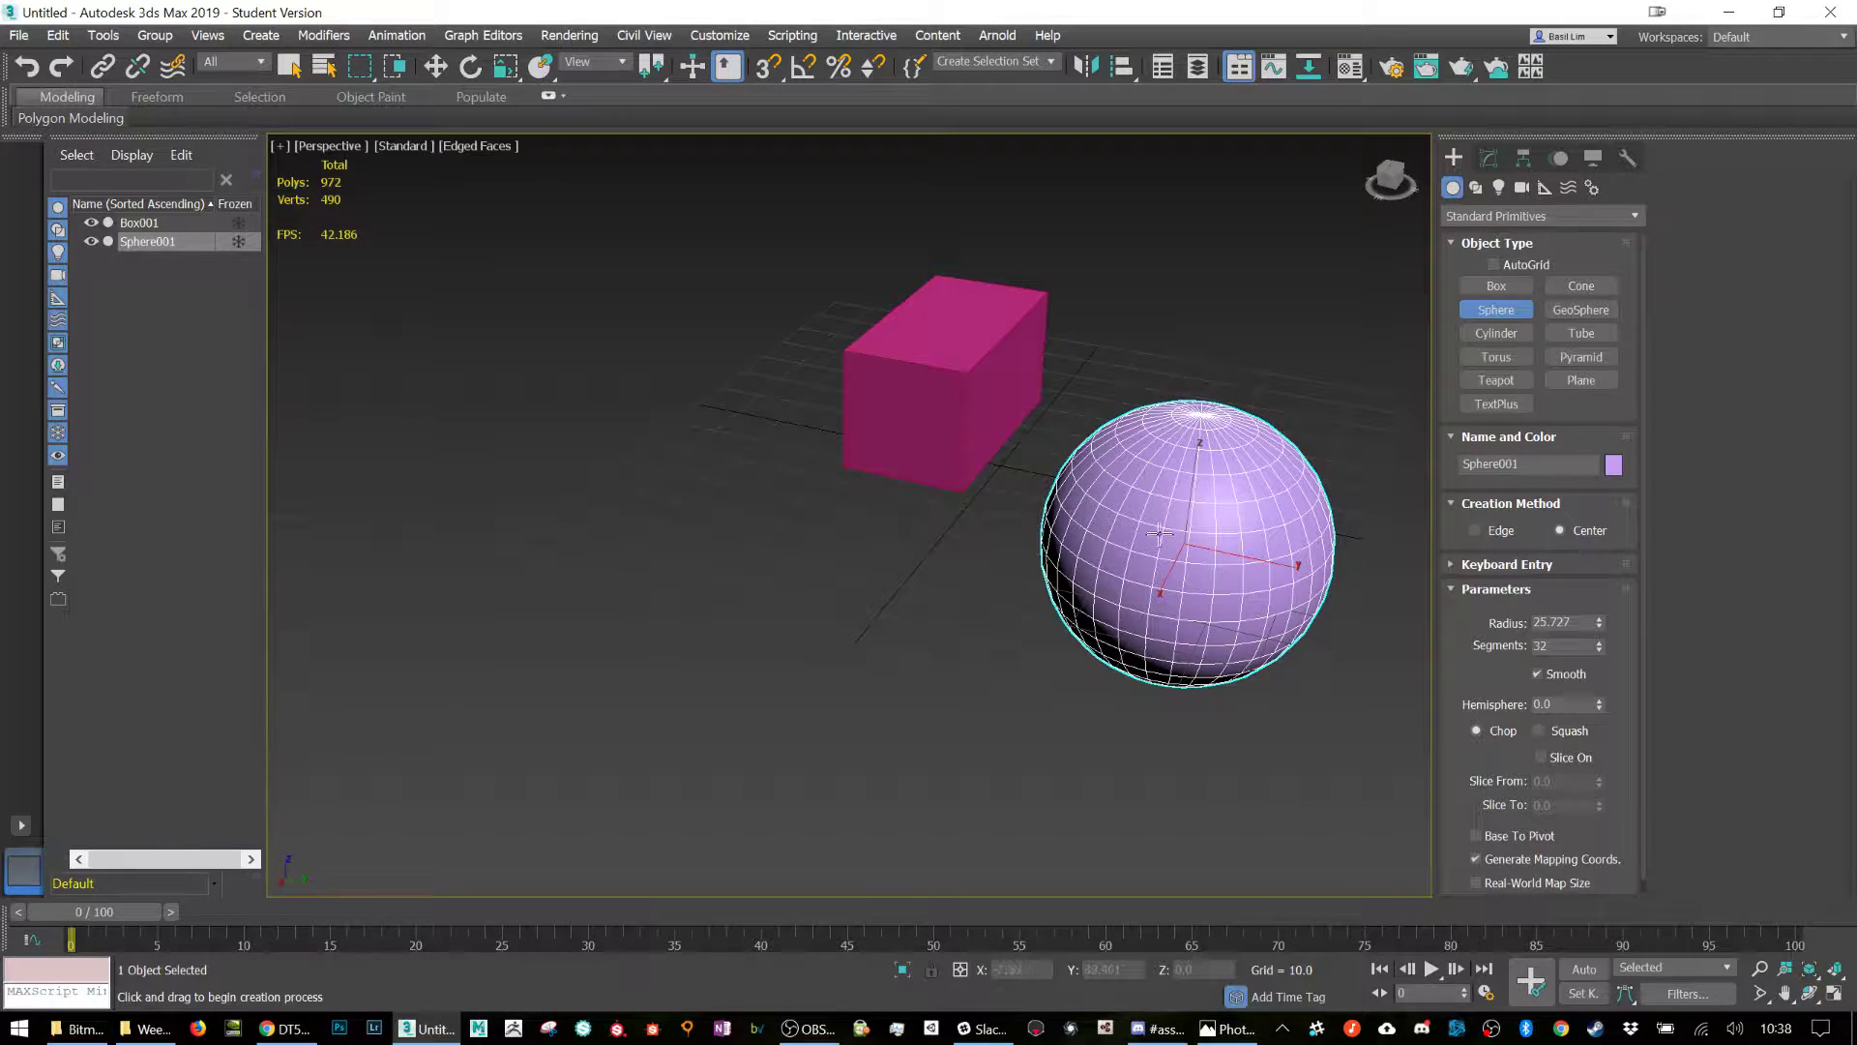
click(481, 146)
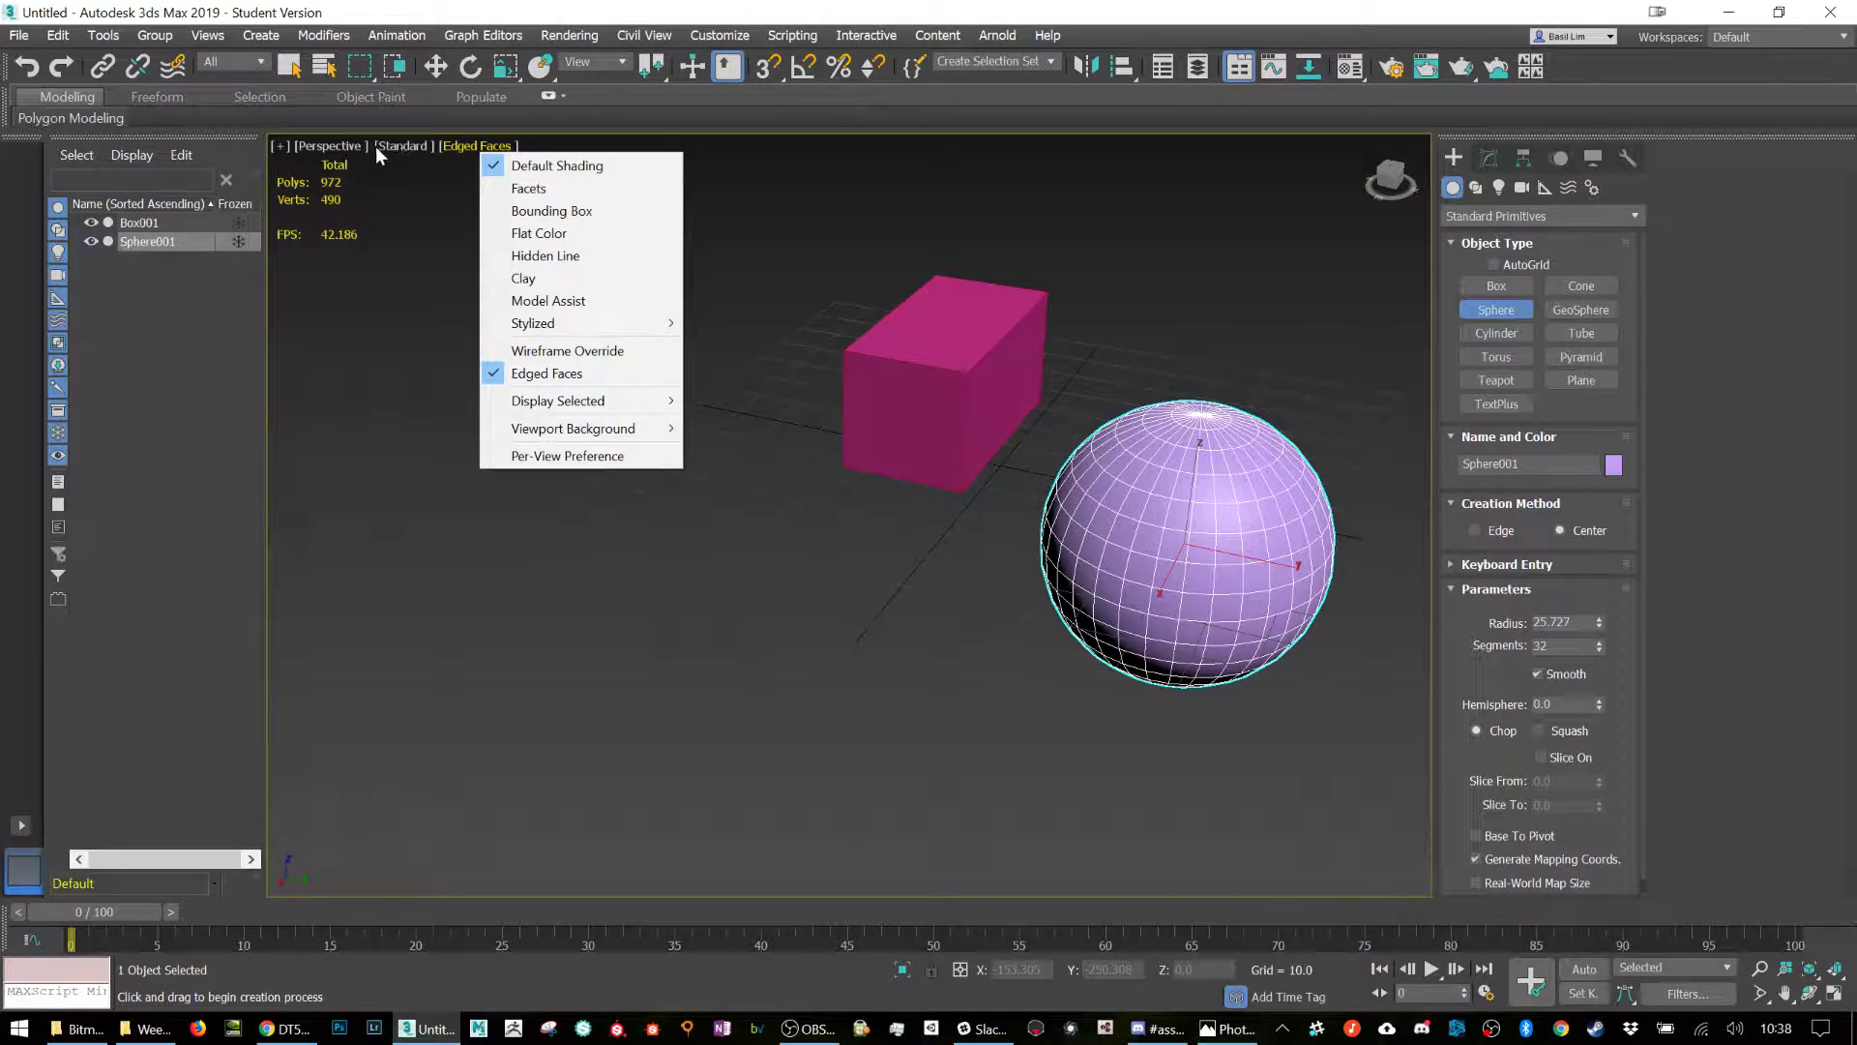
click(329, 147)
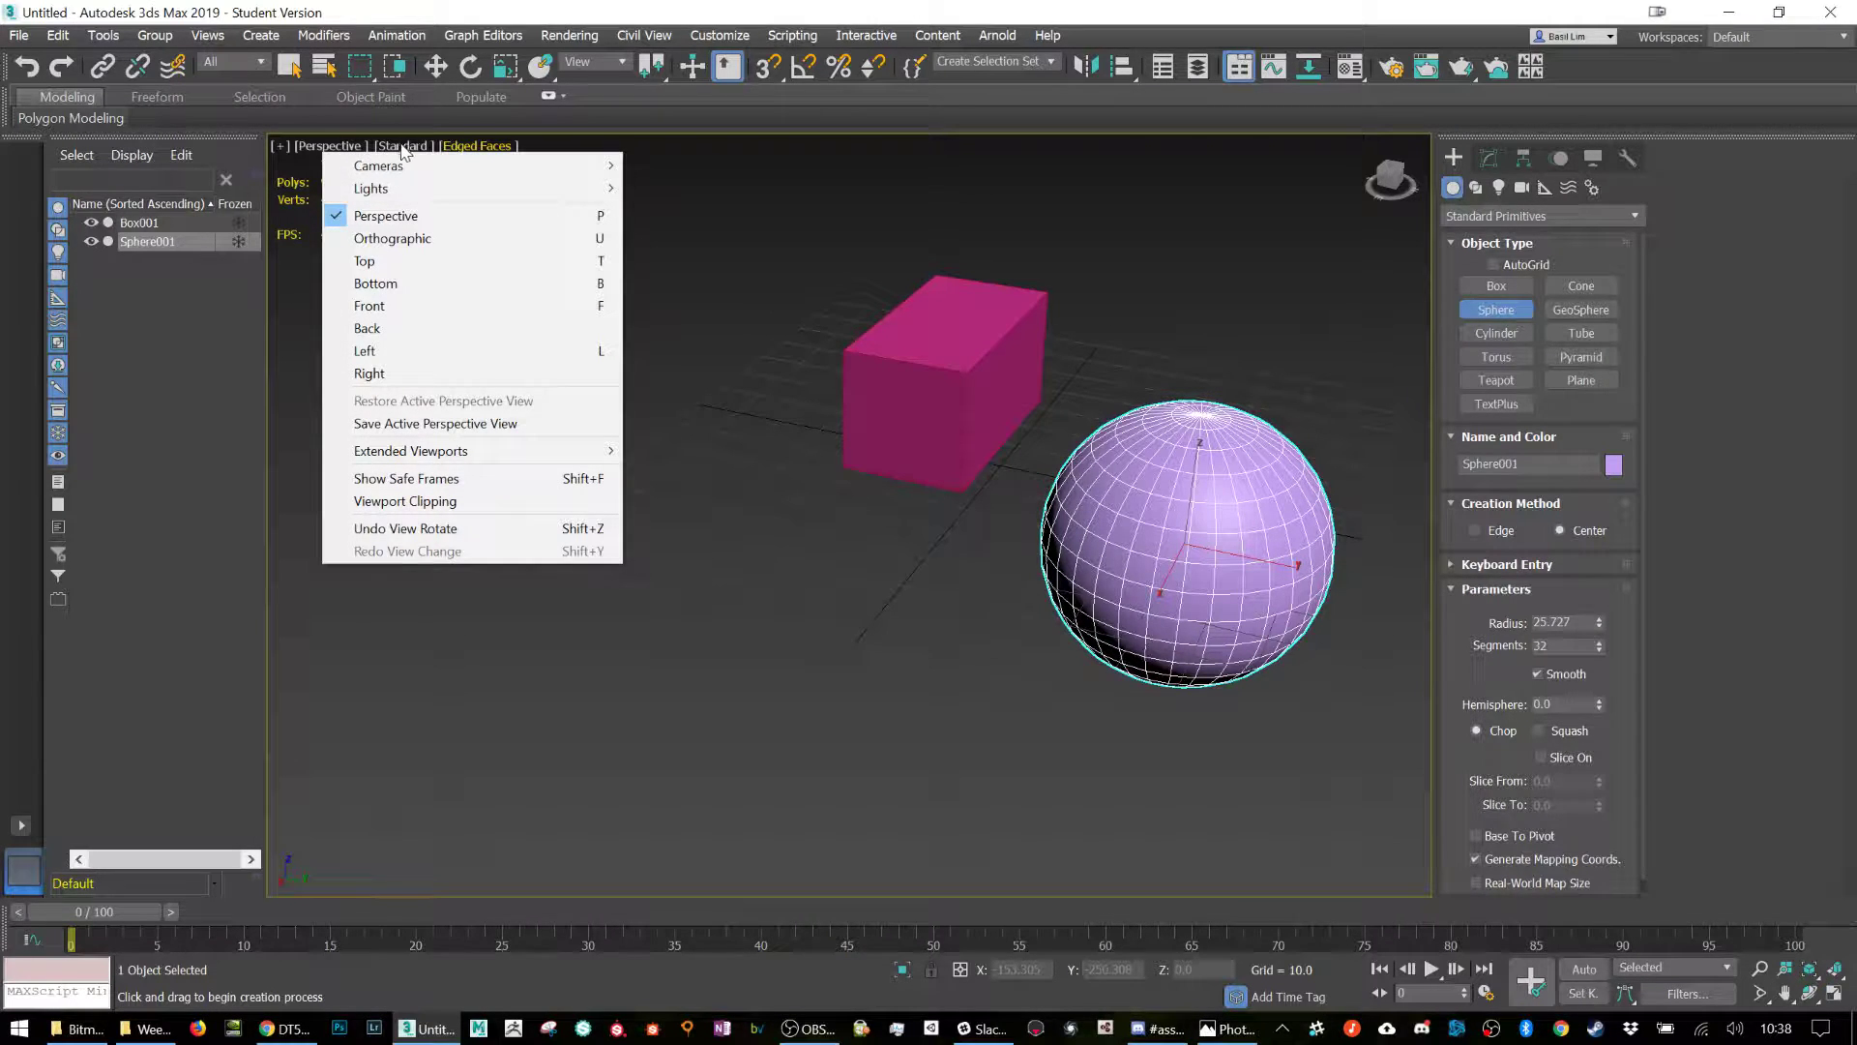
click(403, 147)
click(351, 148)
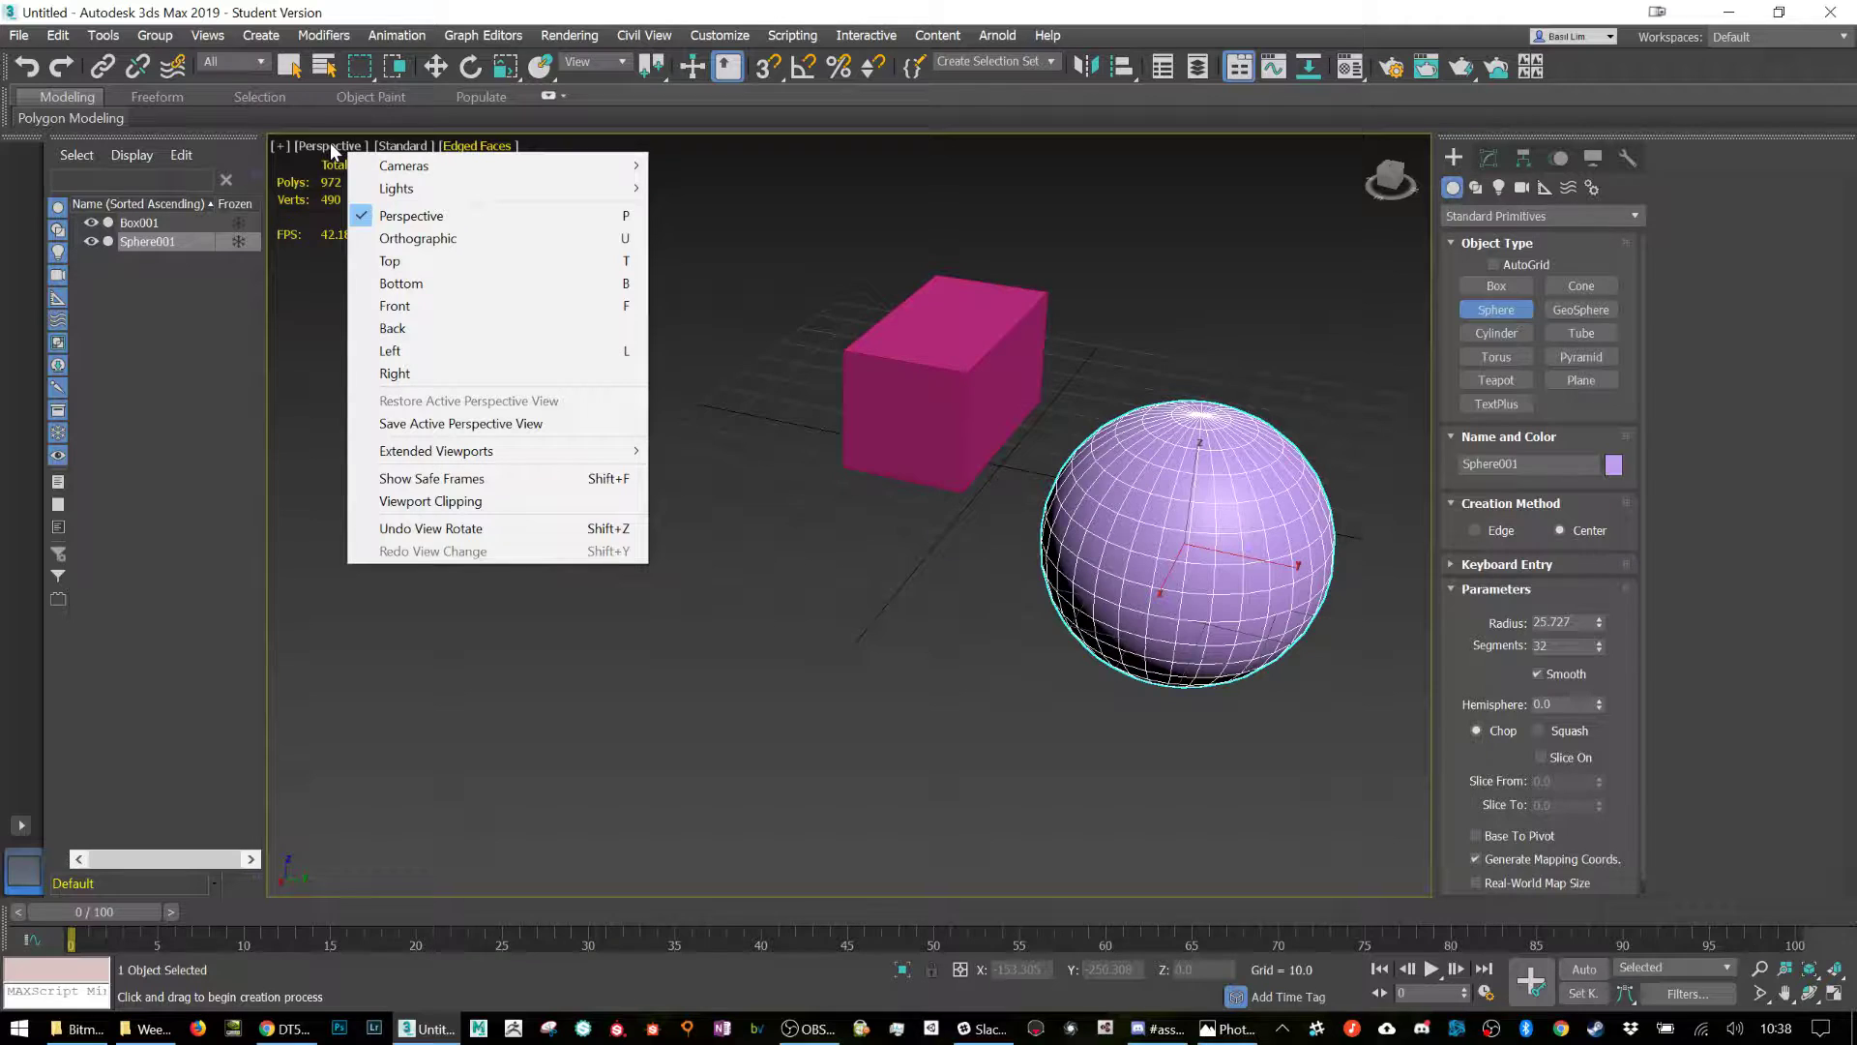
click(400, 150)
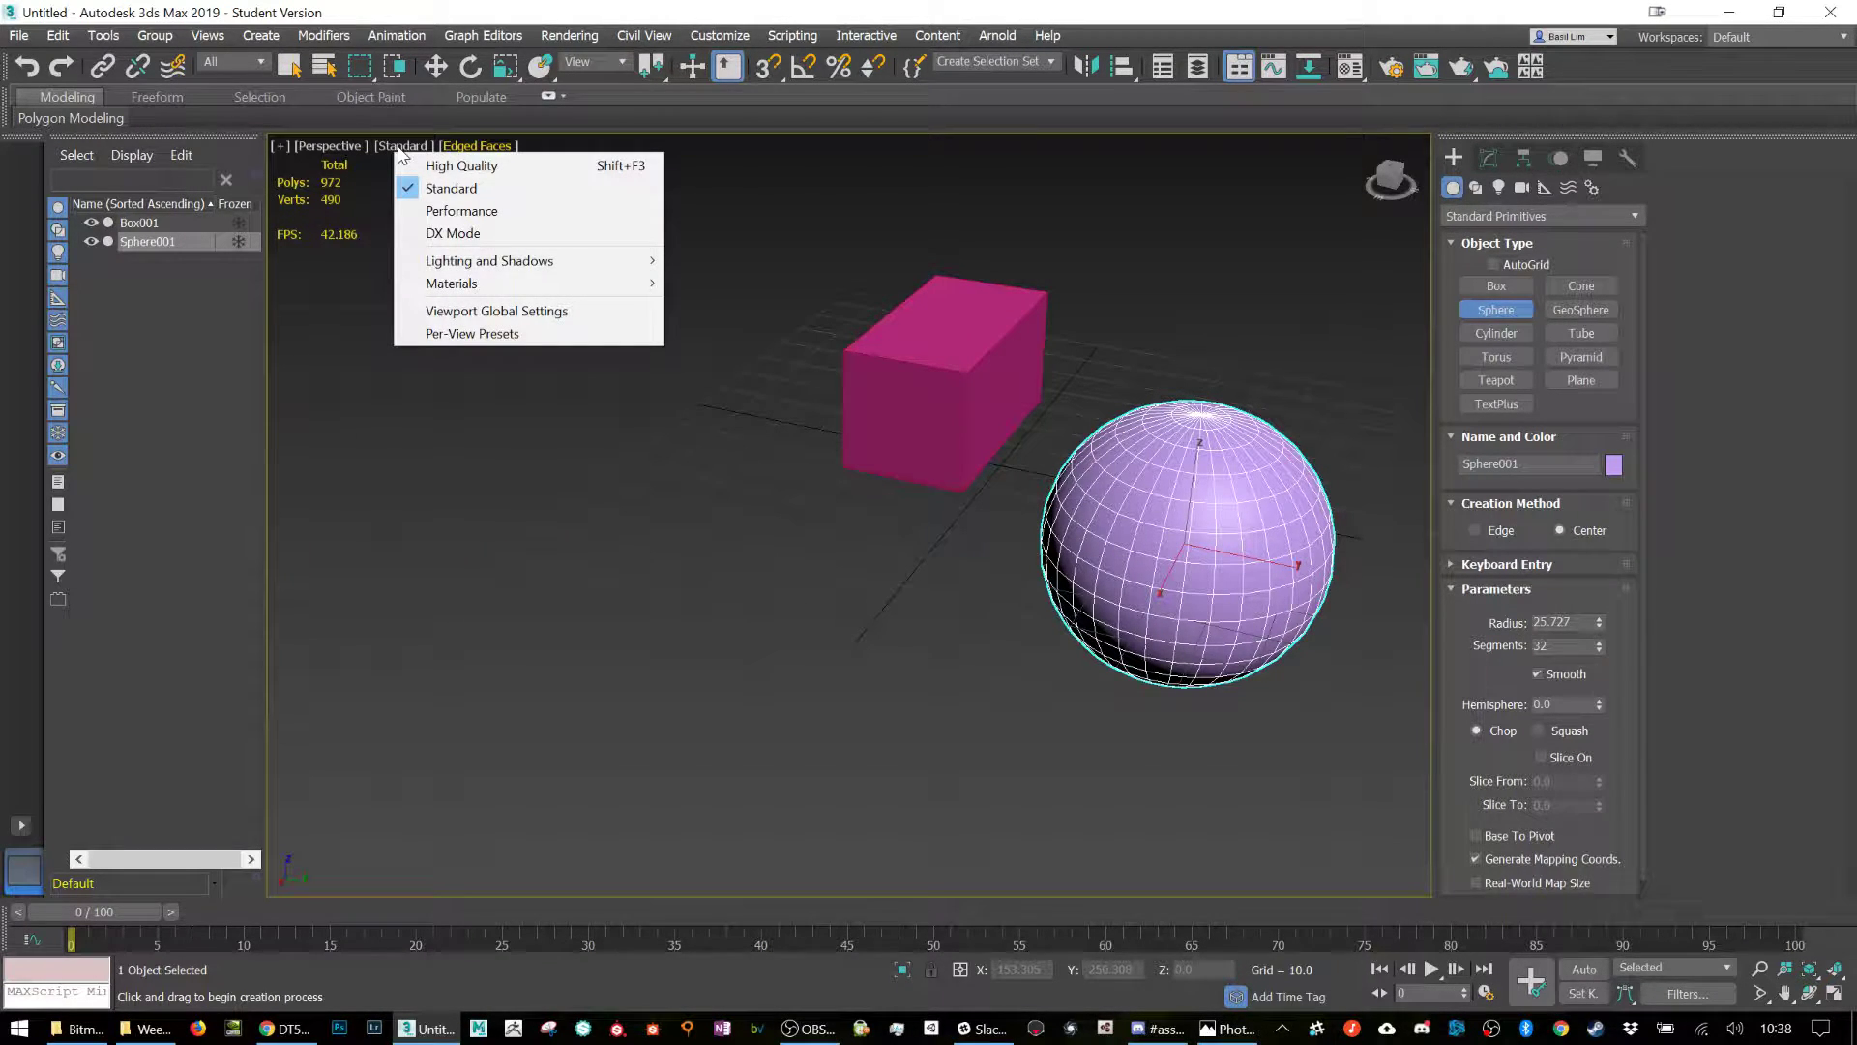
click(498, 310)
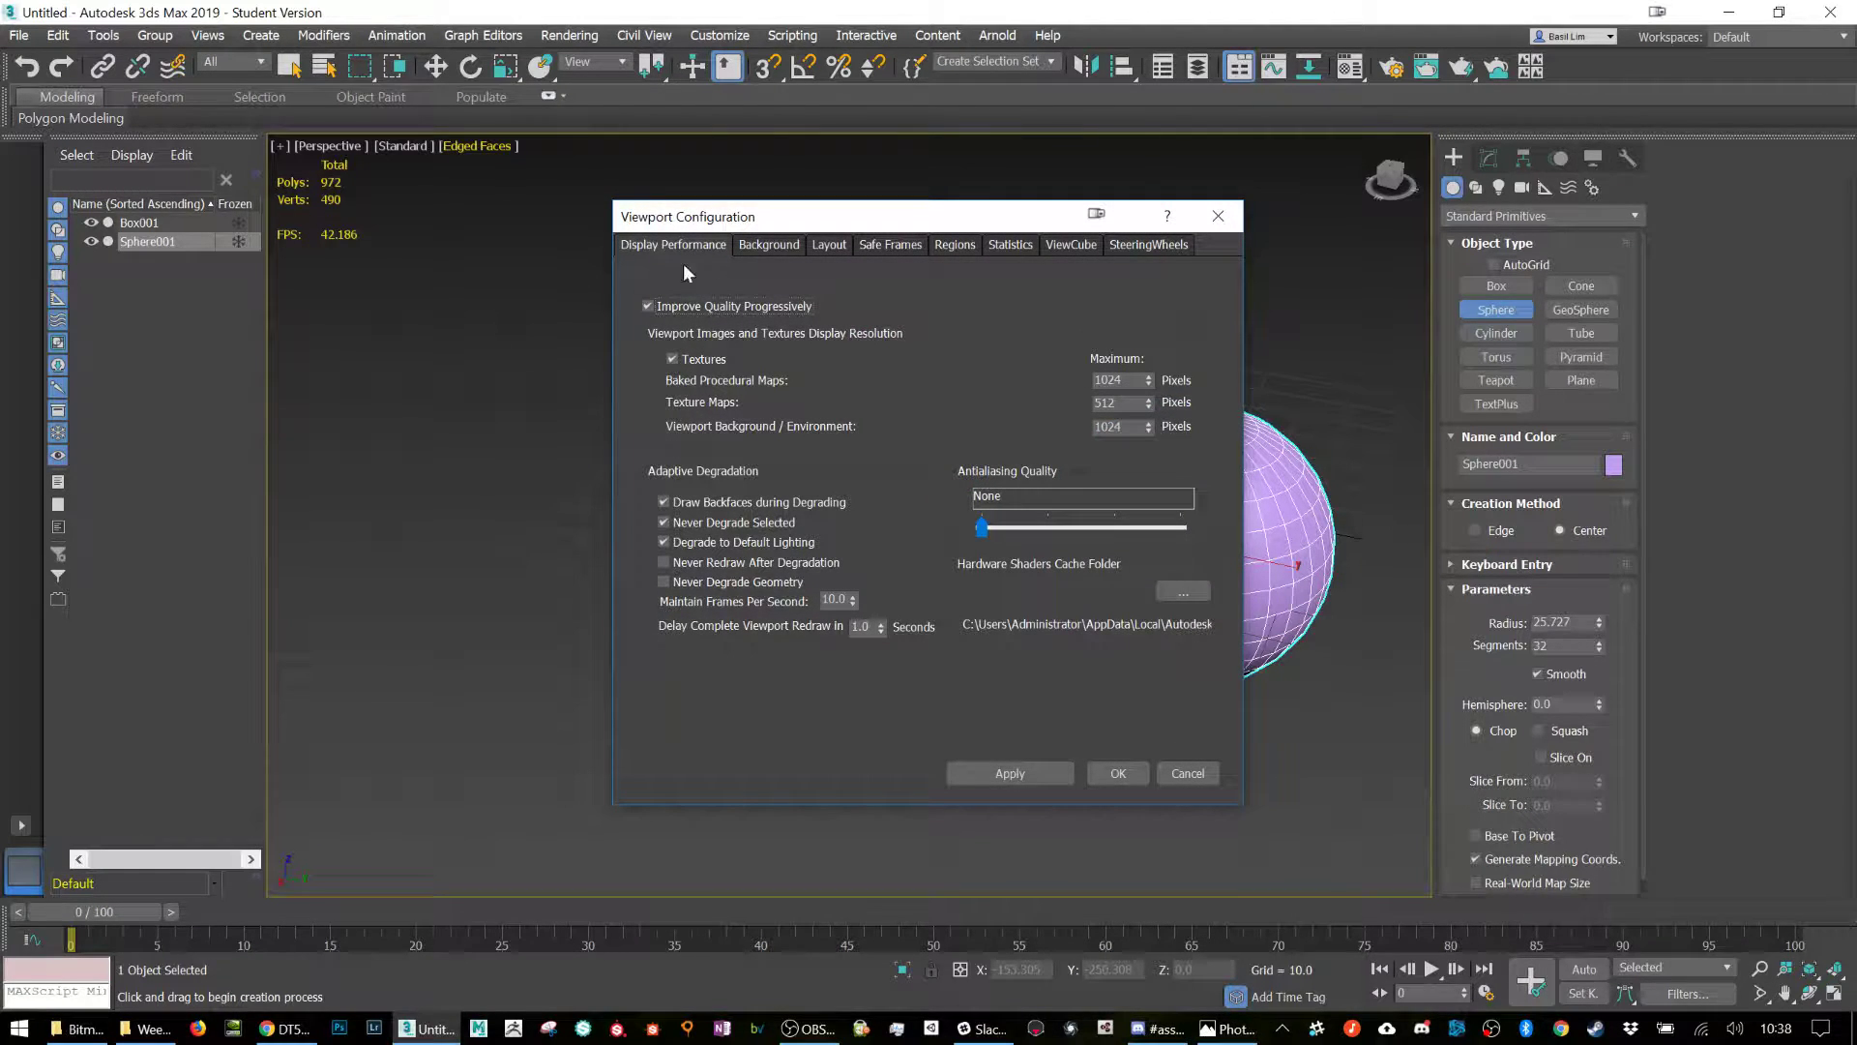
click(1234, 225)
Configure the viewport statistics to show Total + Selection counts and apply the setting.
click(414, 153)
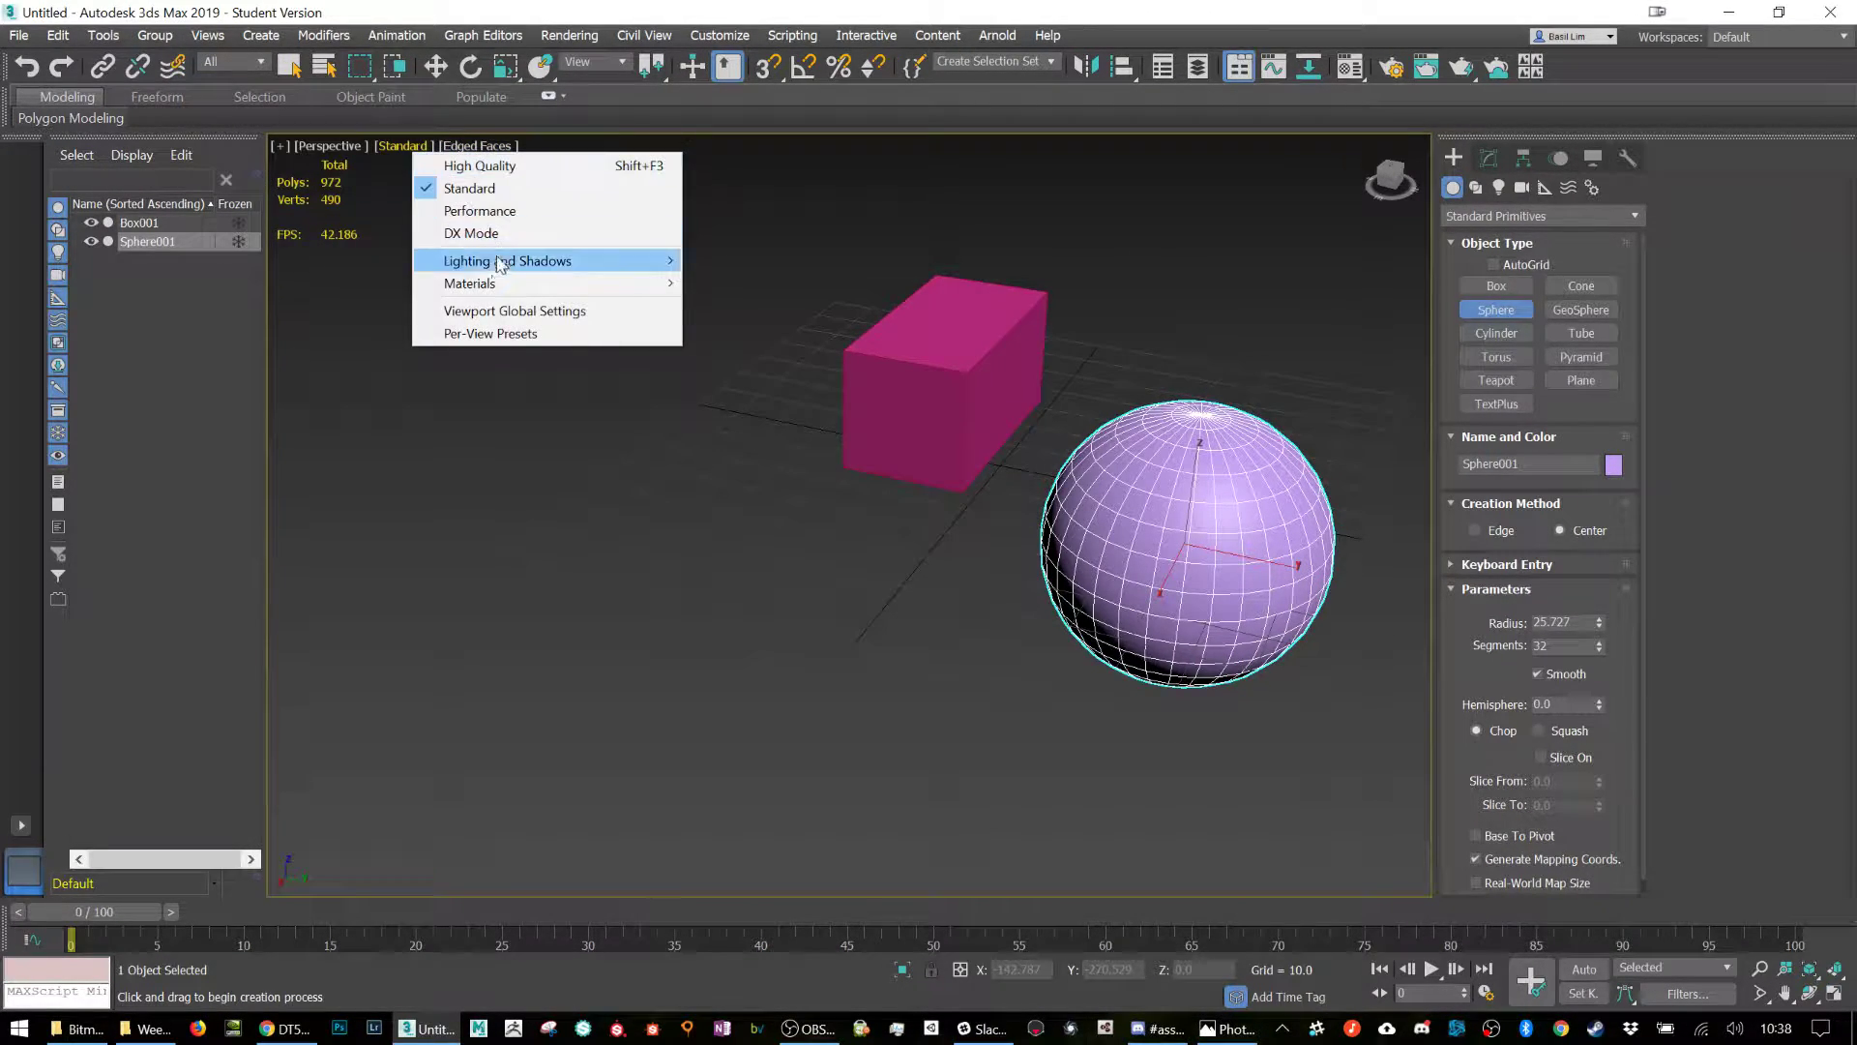
click(484, 305)
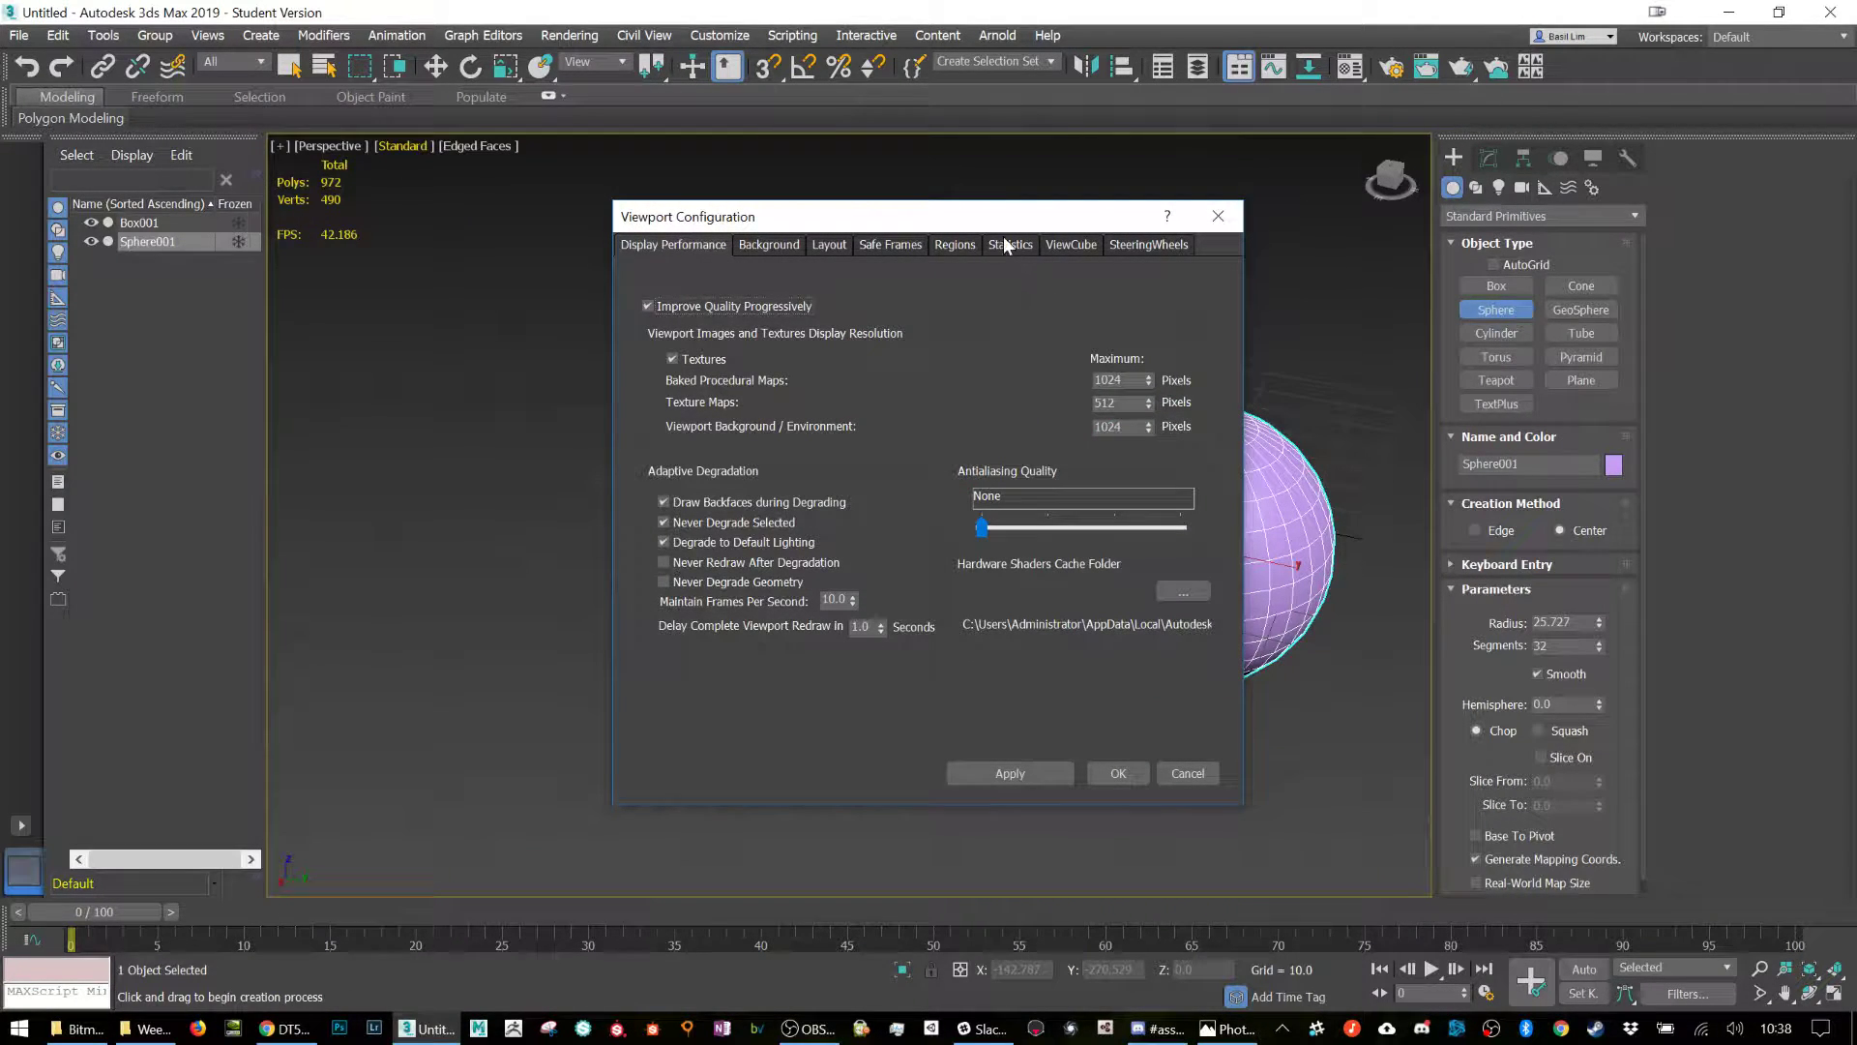
click(1007, 245)
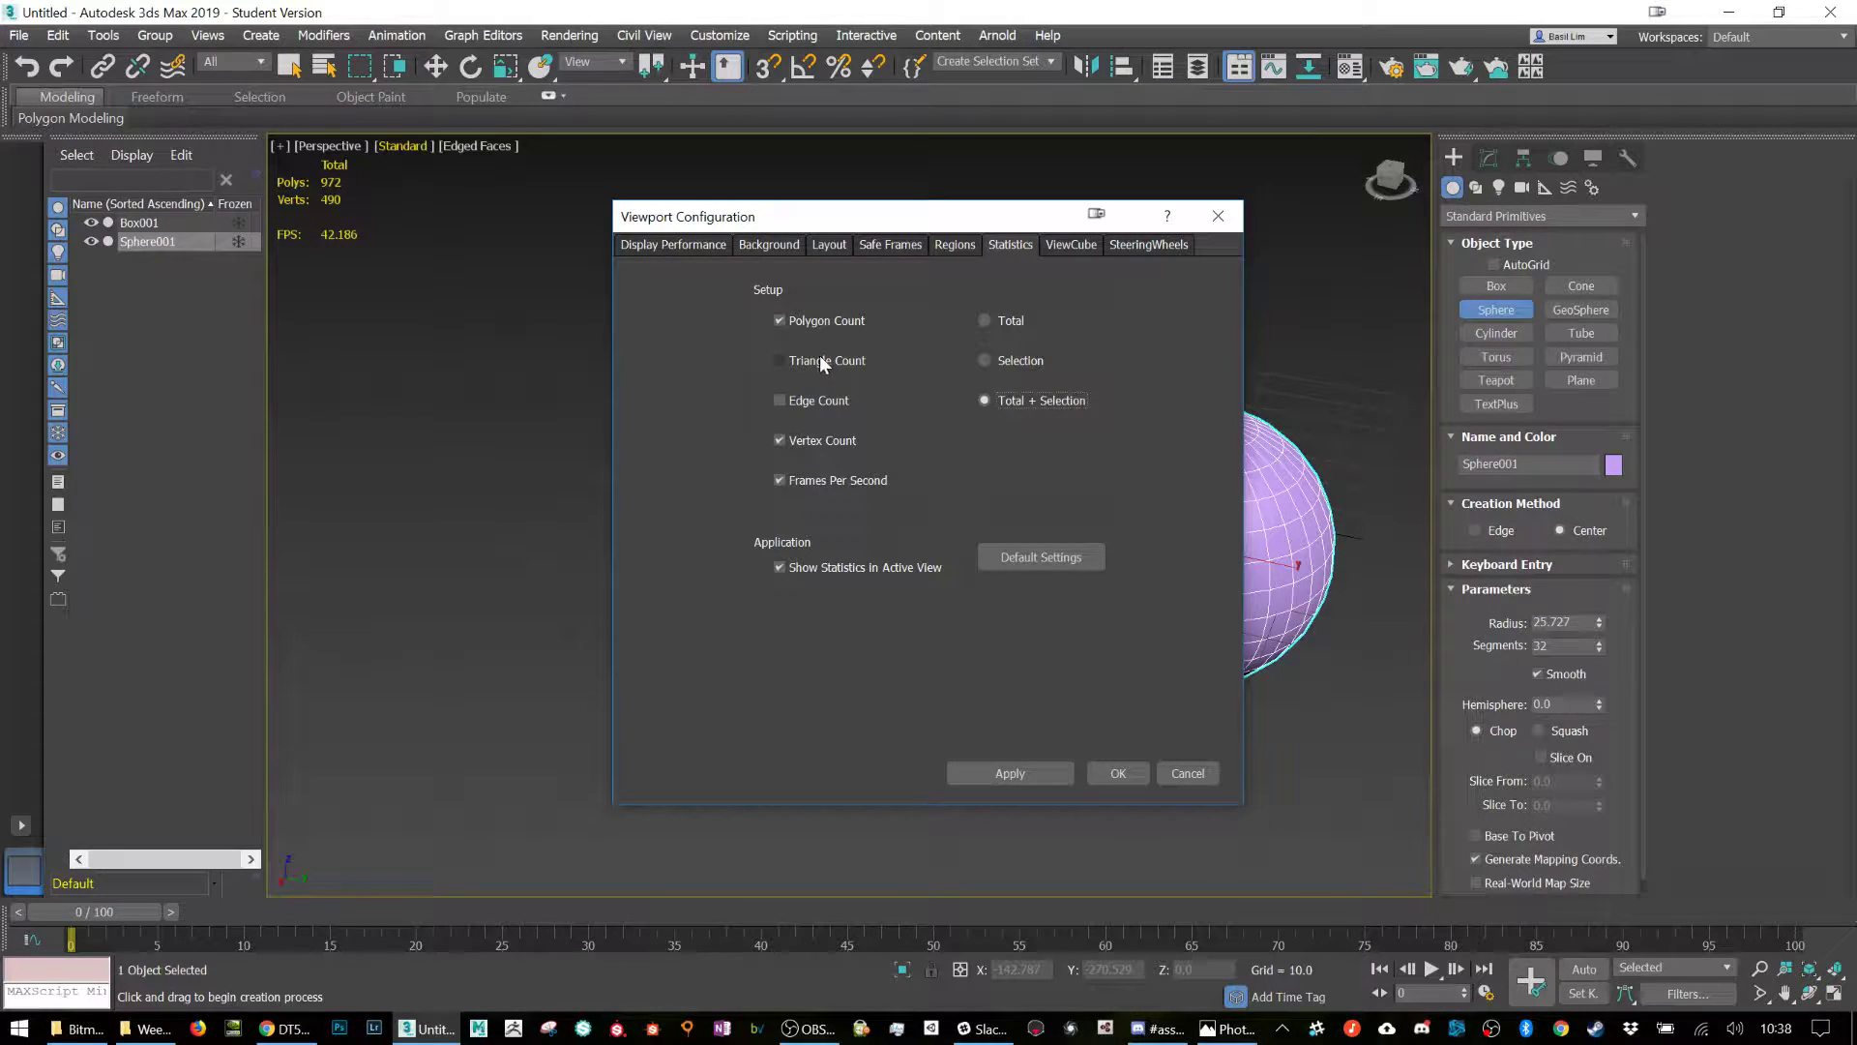
click(1011, 772)
click(1119, 774)
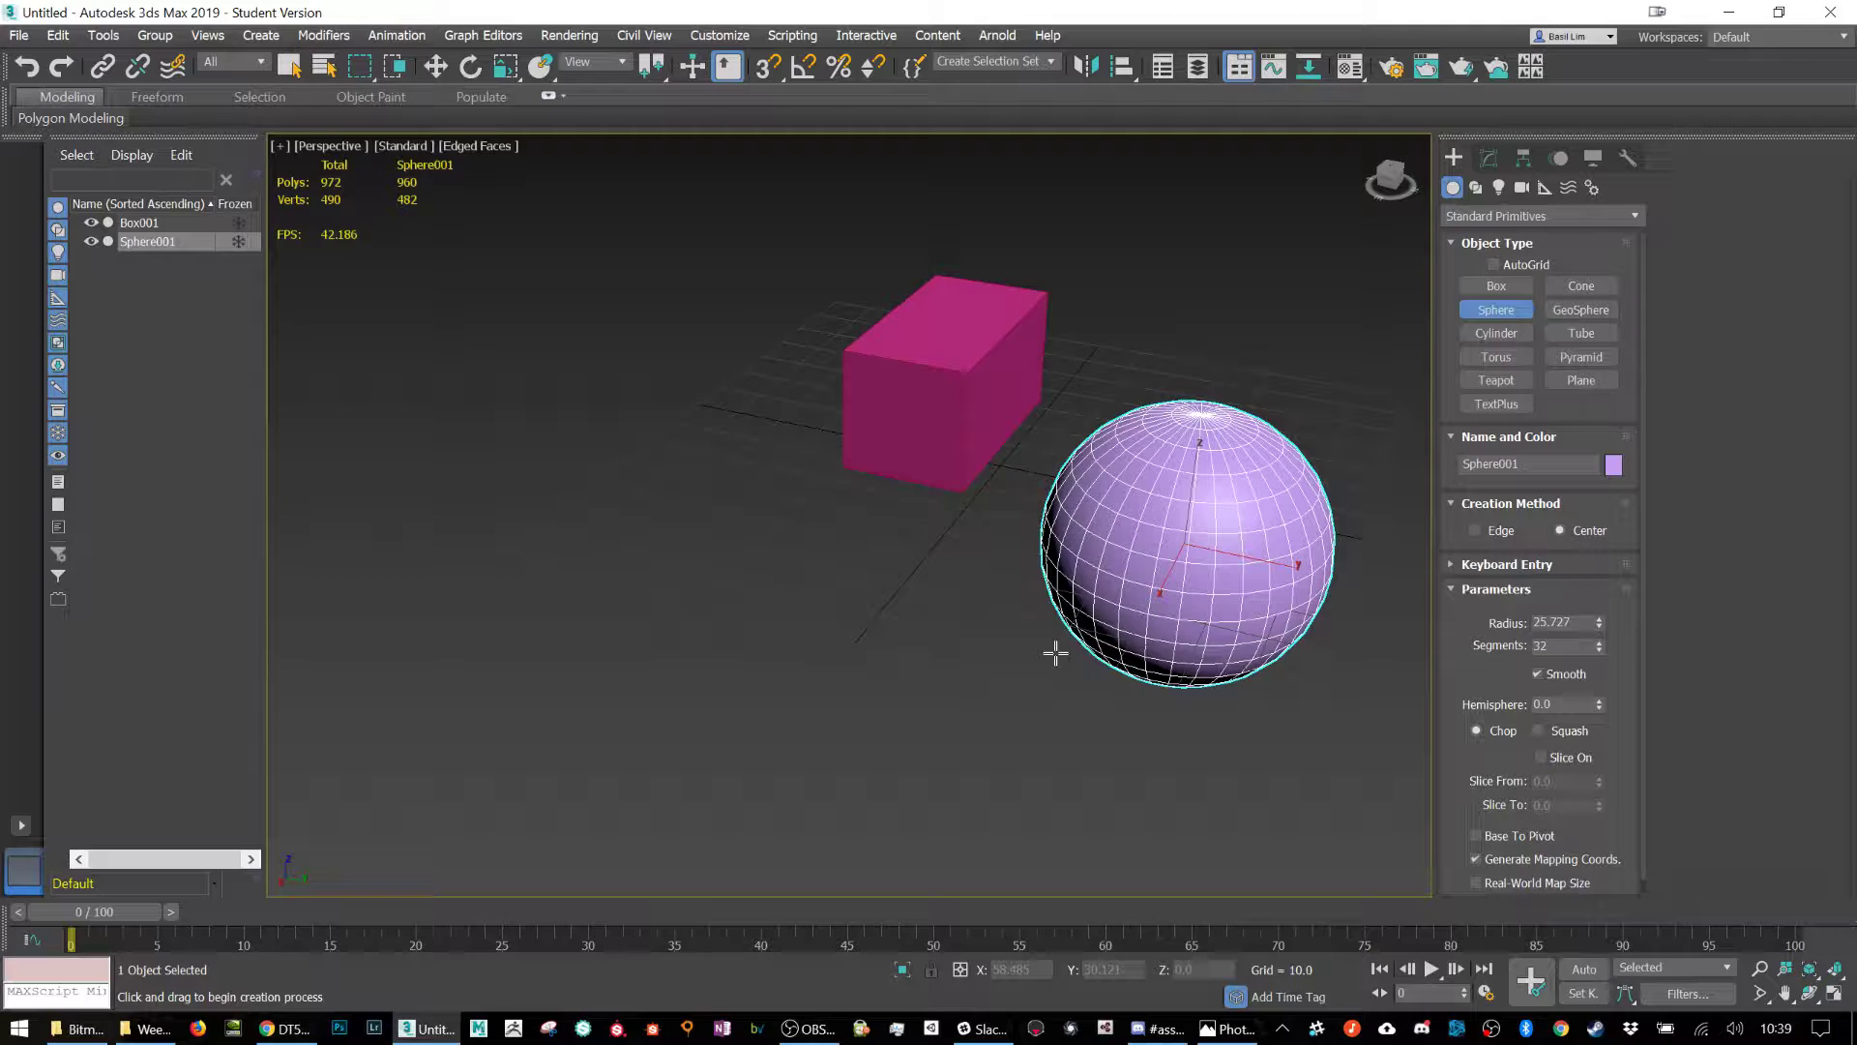
Reduce the sphere's segments to 12, keeping Smooth enabled.
click(1487, 156)
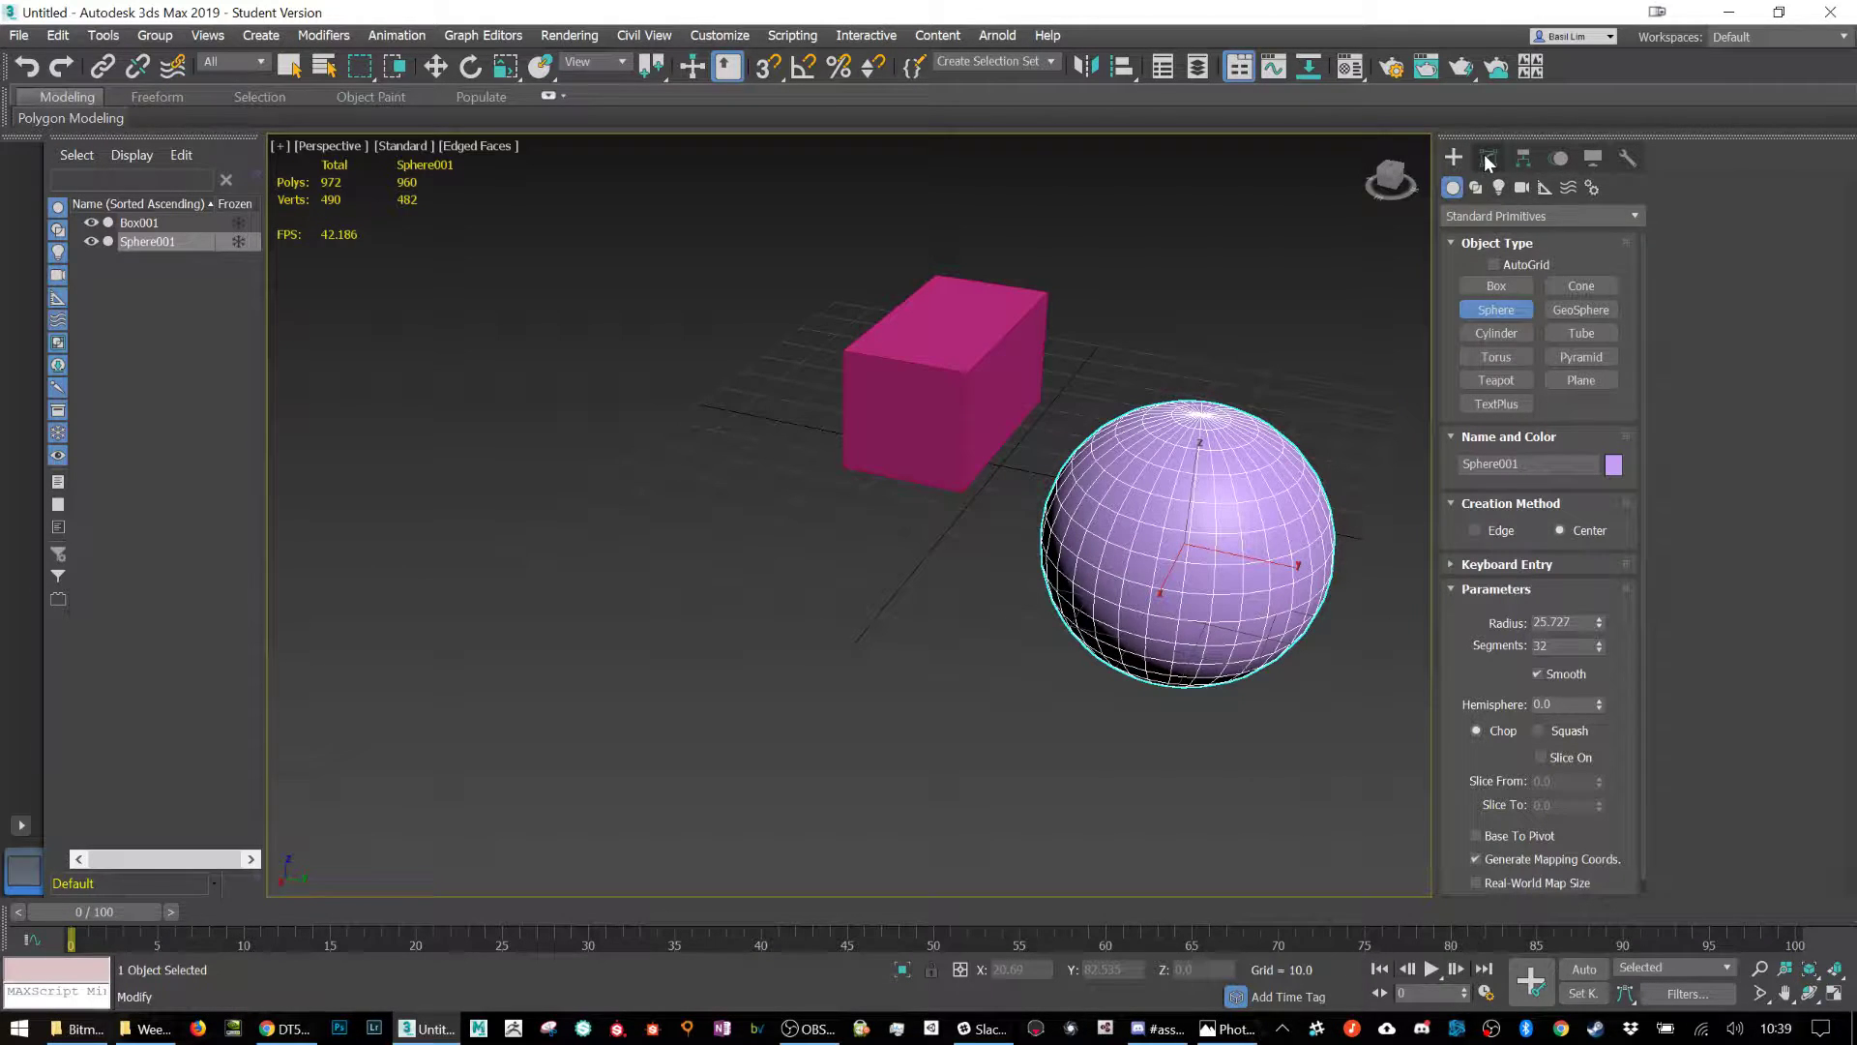
drag(1602, 449, 1600, 523)
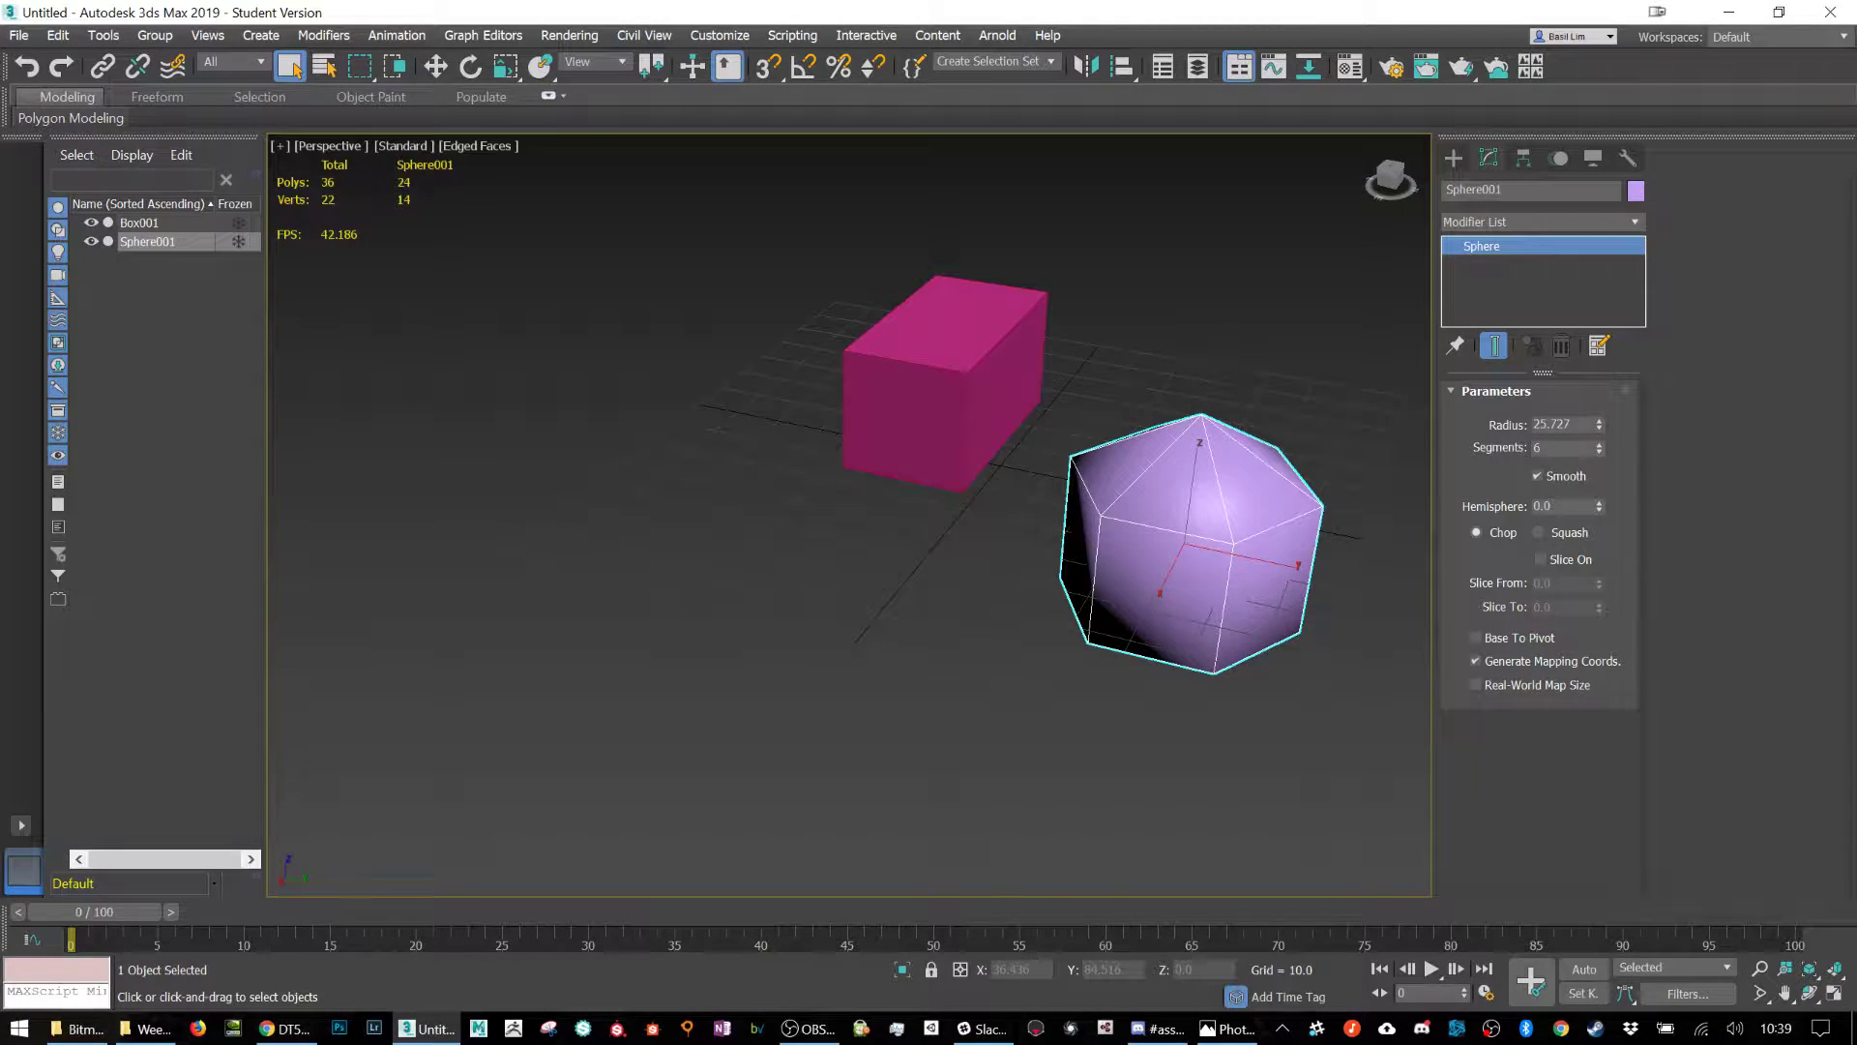
drag(1595, 447, 1597, 441)
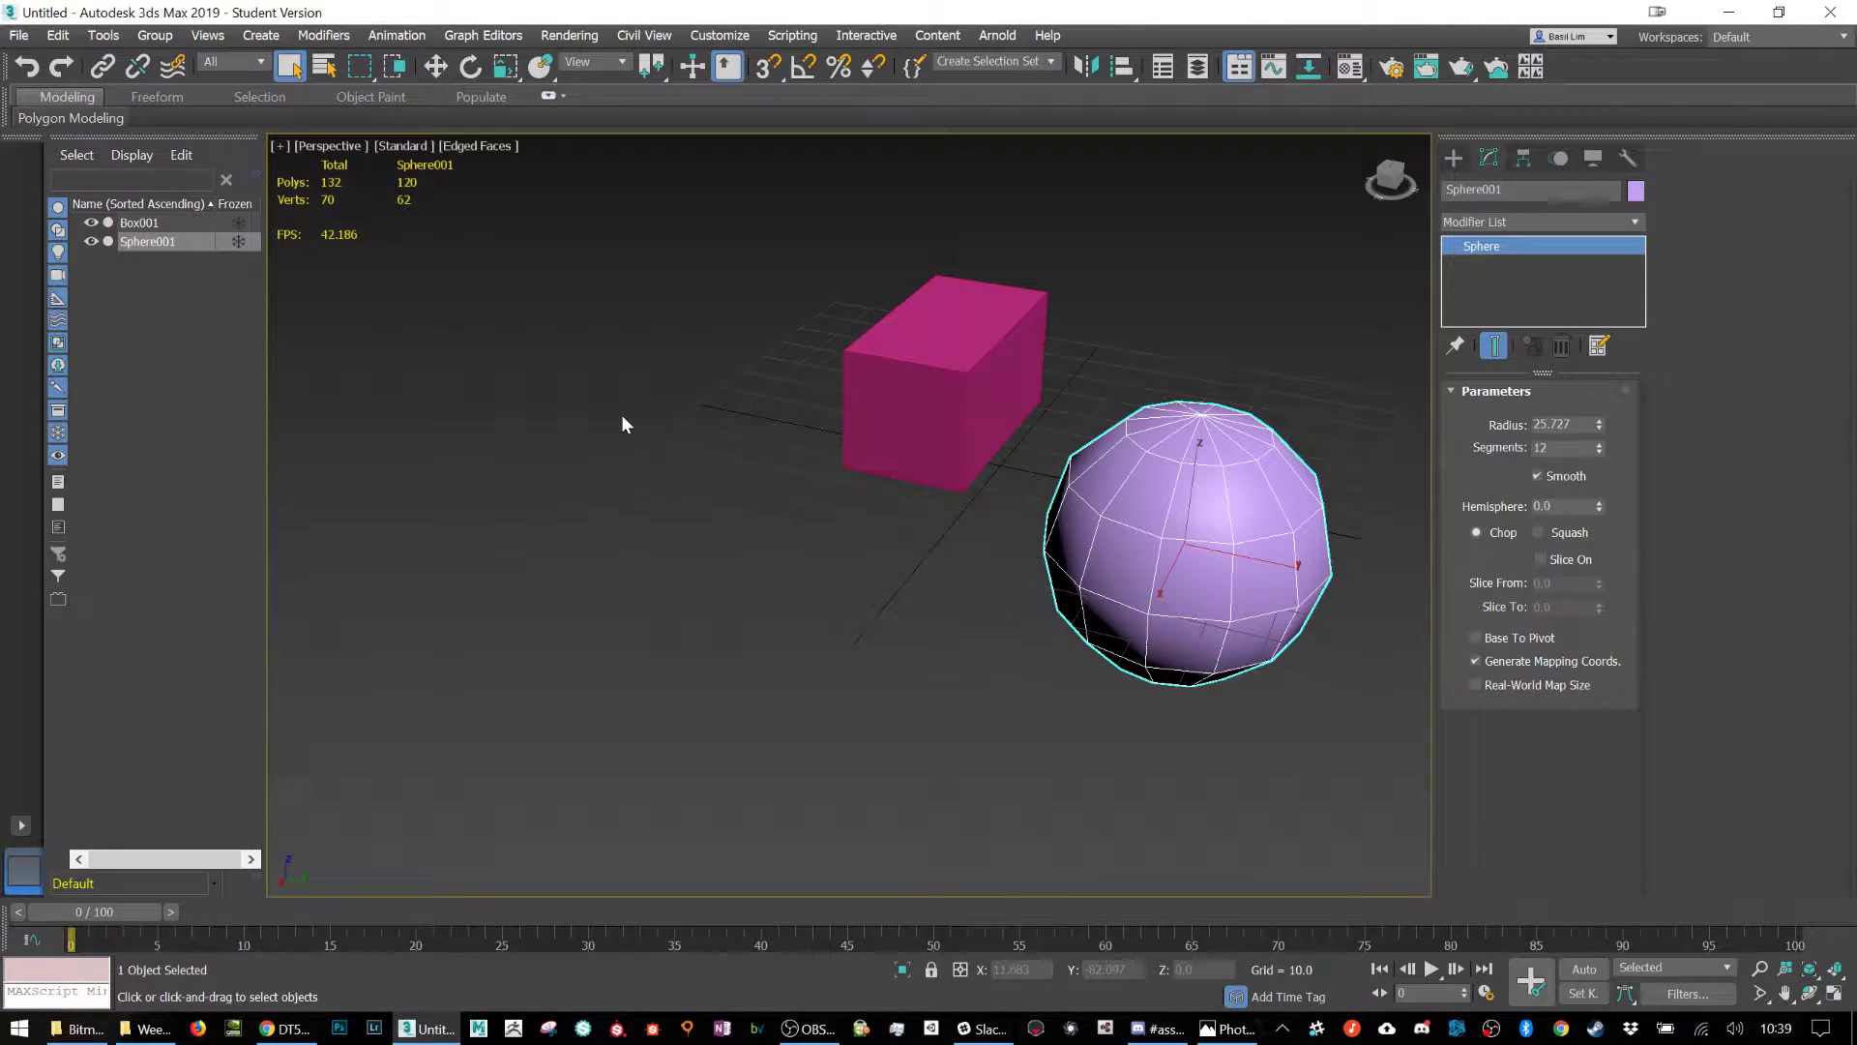
mouse_move(978, 499)
alt+middle_down()
mouse_move(1019, 506)
mouse_move(1123, 439)
mouse_move(1024, 433)
mouse_move(1004, 475)
alt+middle_up()
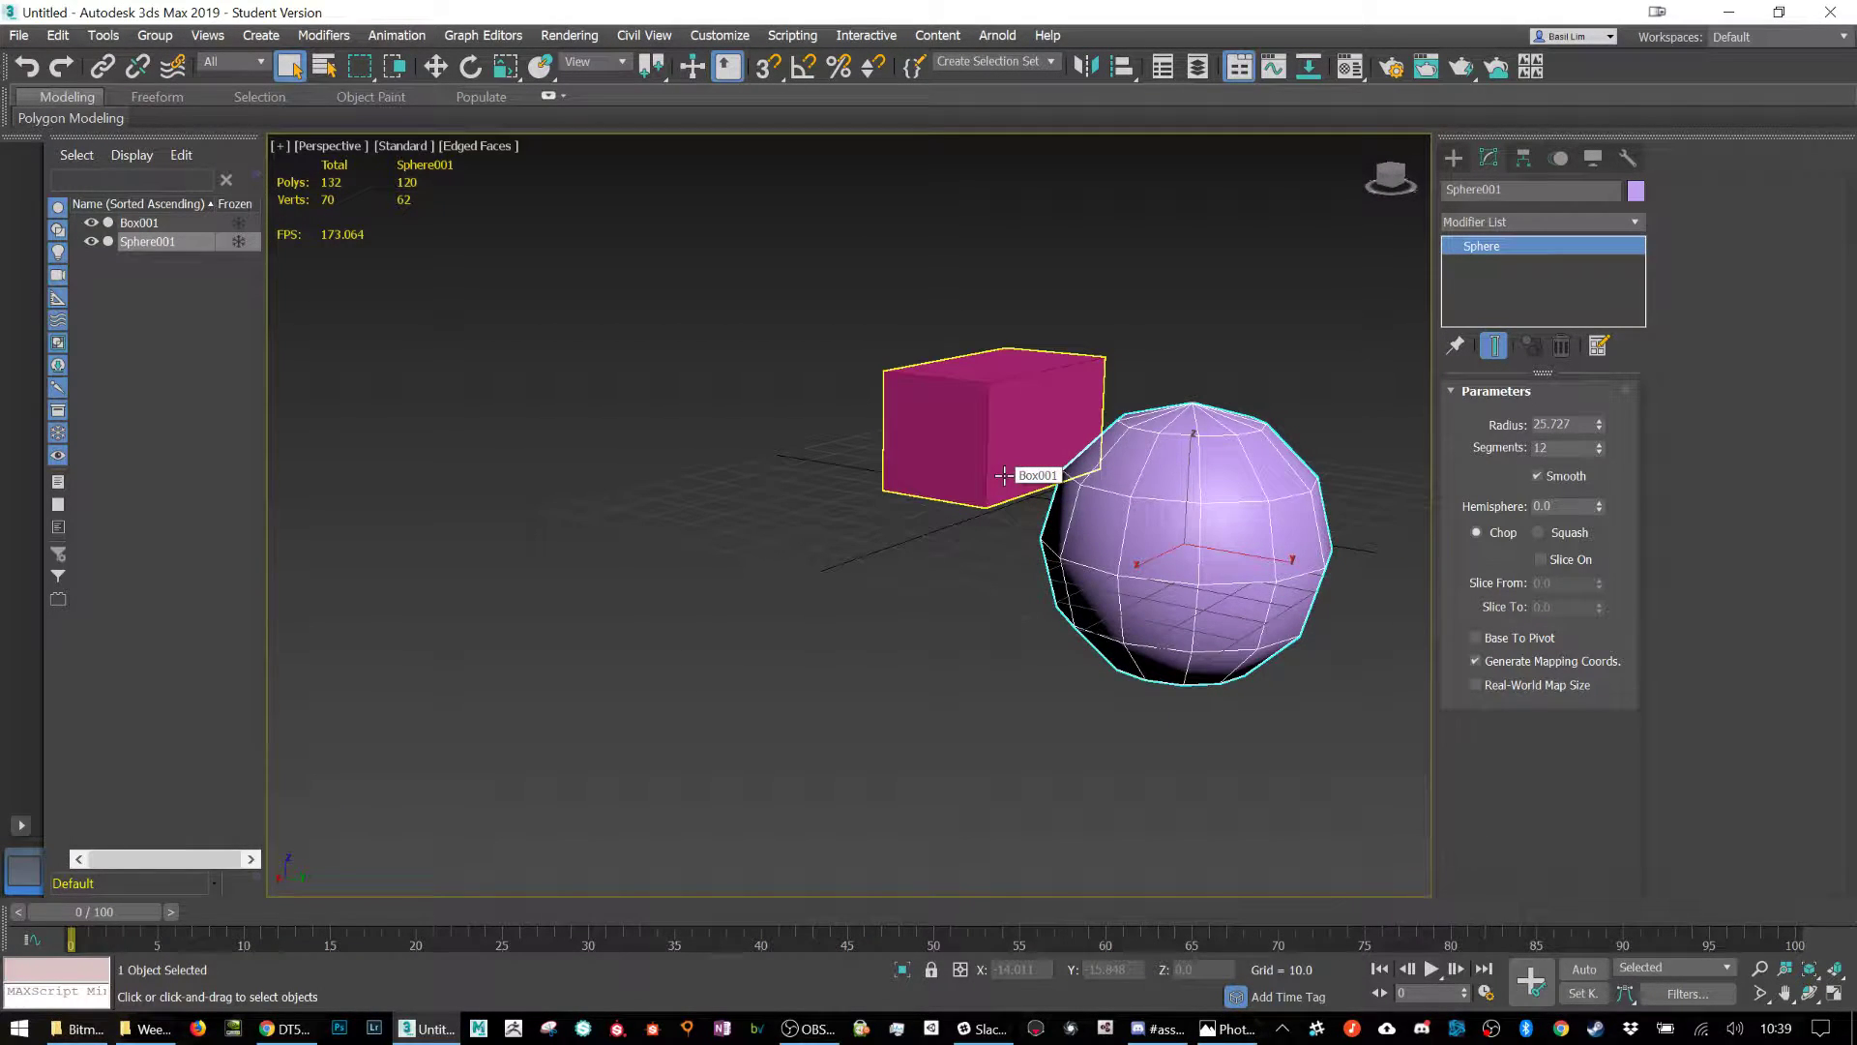
alt+middle_drag(1004, 475, 1207, 488)
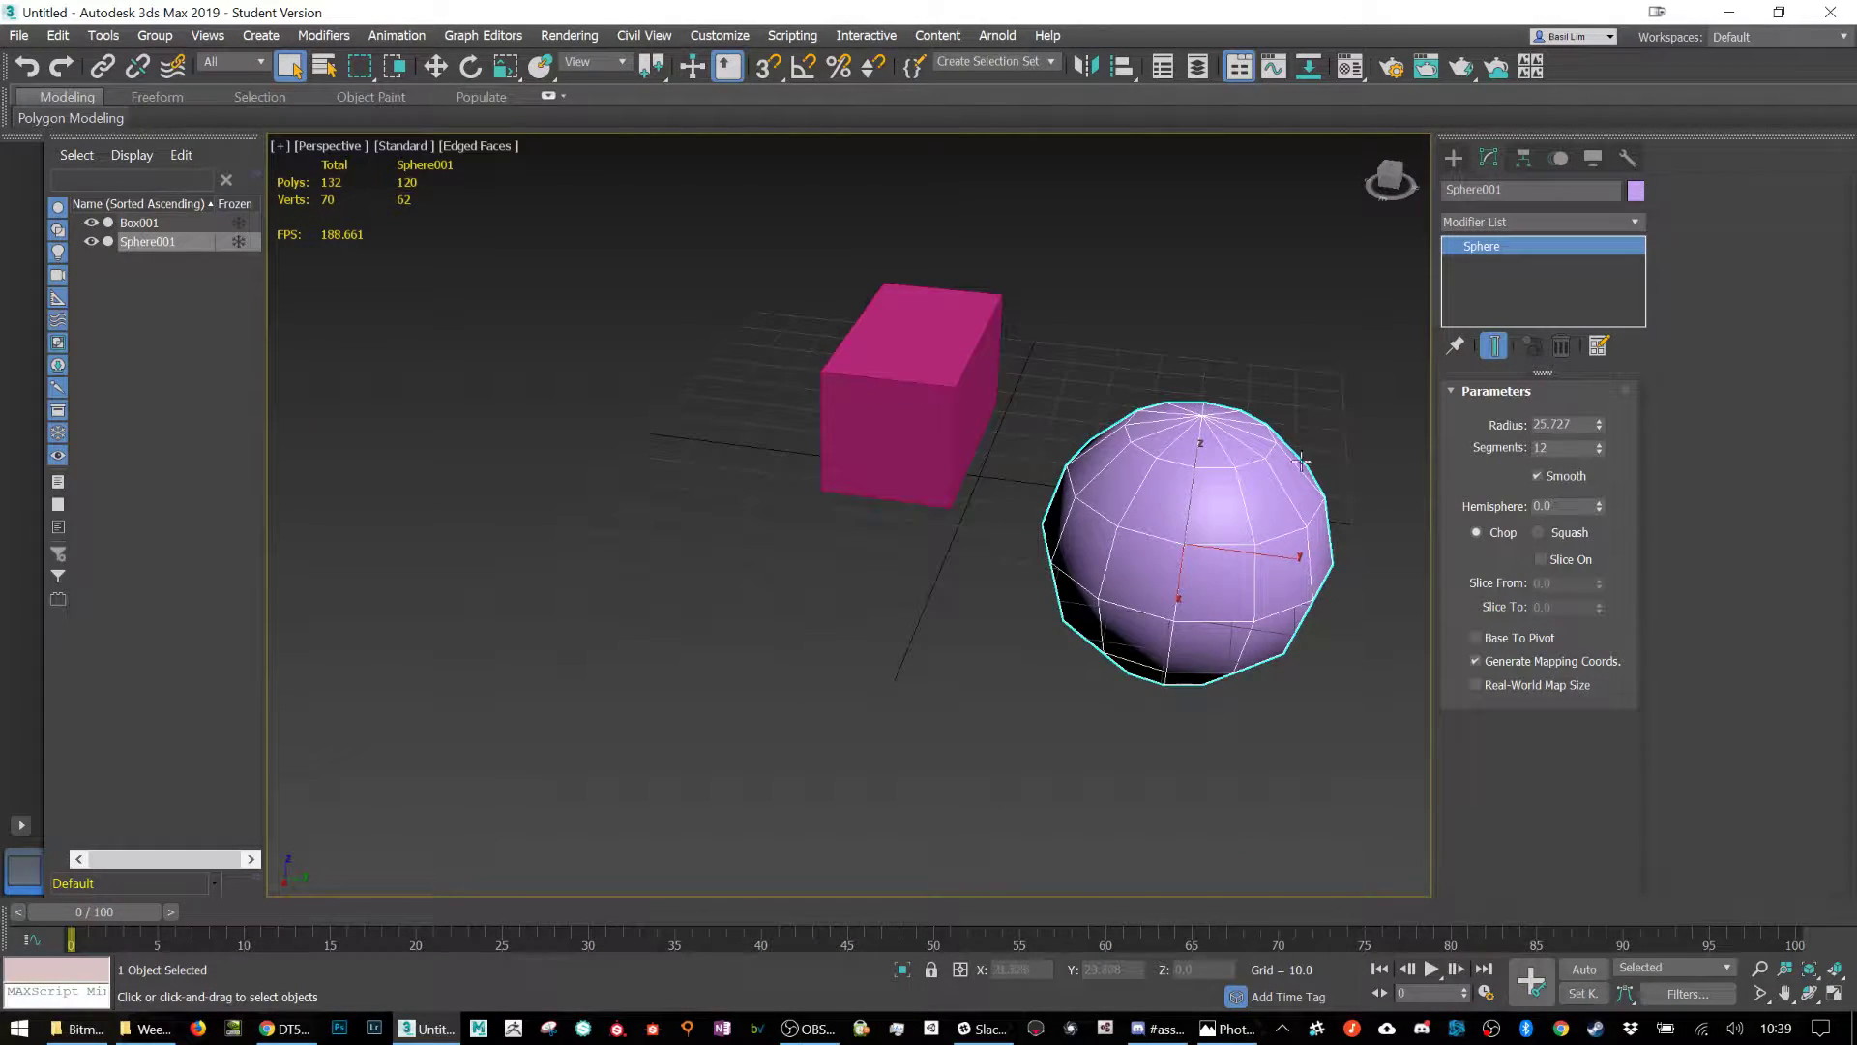
Create an upright cylinder beside the sphere, with a radius of about 11.2 and a height of about 69.1.
right_click(620, 363)
click(1453, 158)
click(957, 425)
alt+middle_drag(958, 426, 1352, 397)
click(1497, 333)
drag(1238, 597, 1281, 636)
click(1331, 367)
alt+middle_drag(1331, 367, 1063, 683)
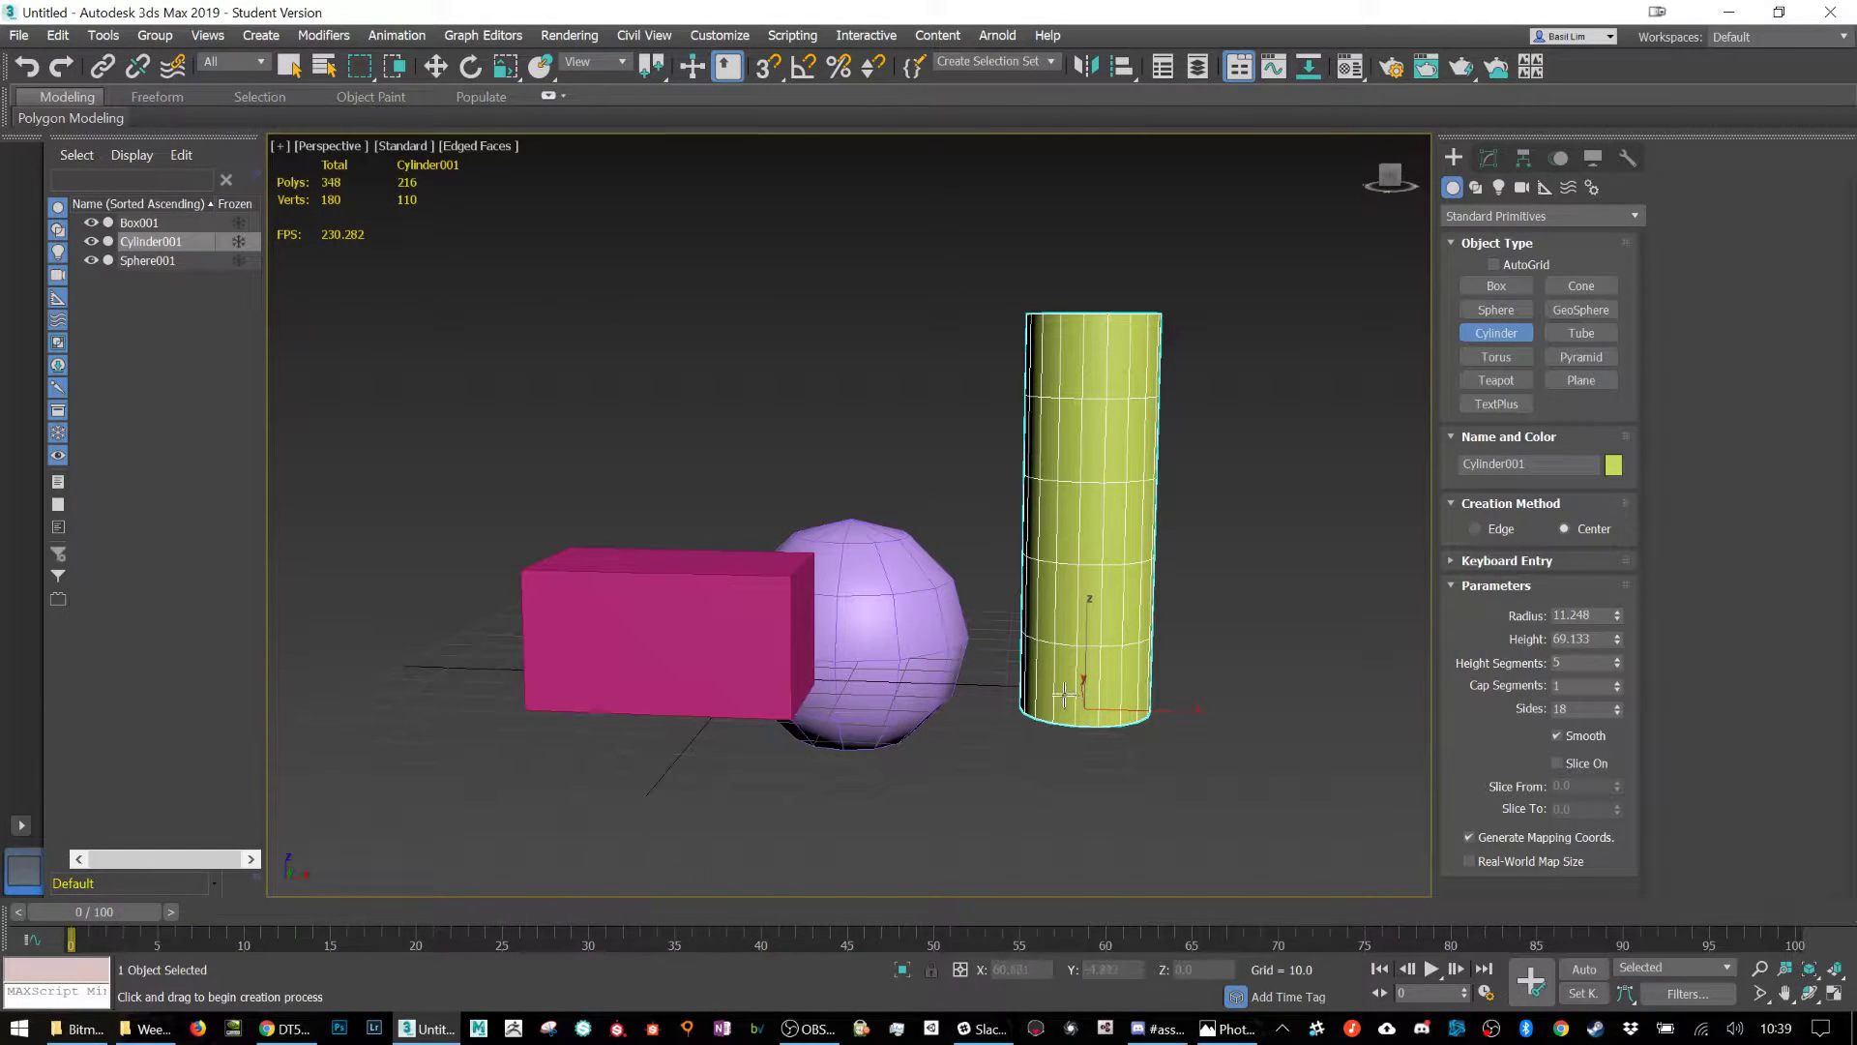
Clone the cylinder along the X axis as one independent copy beside the original.
key(w)
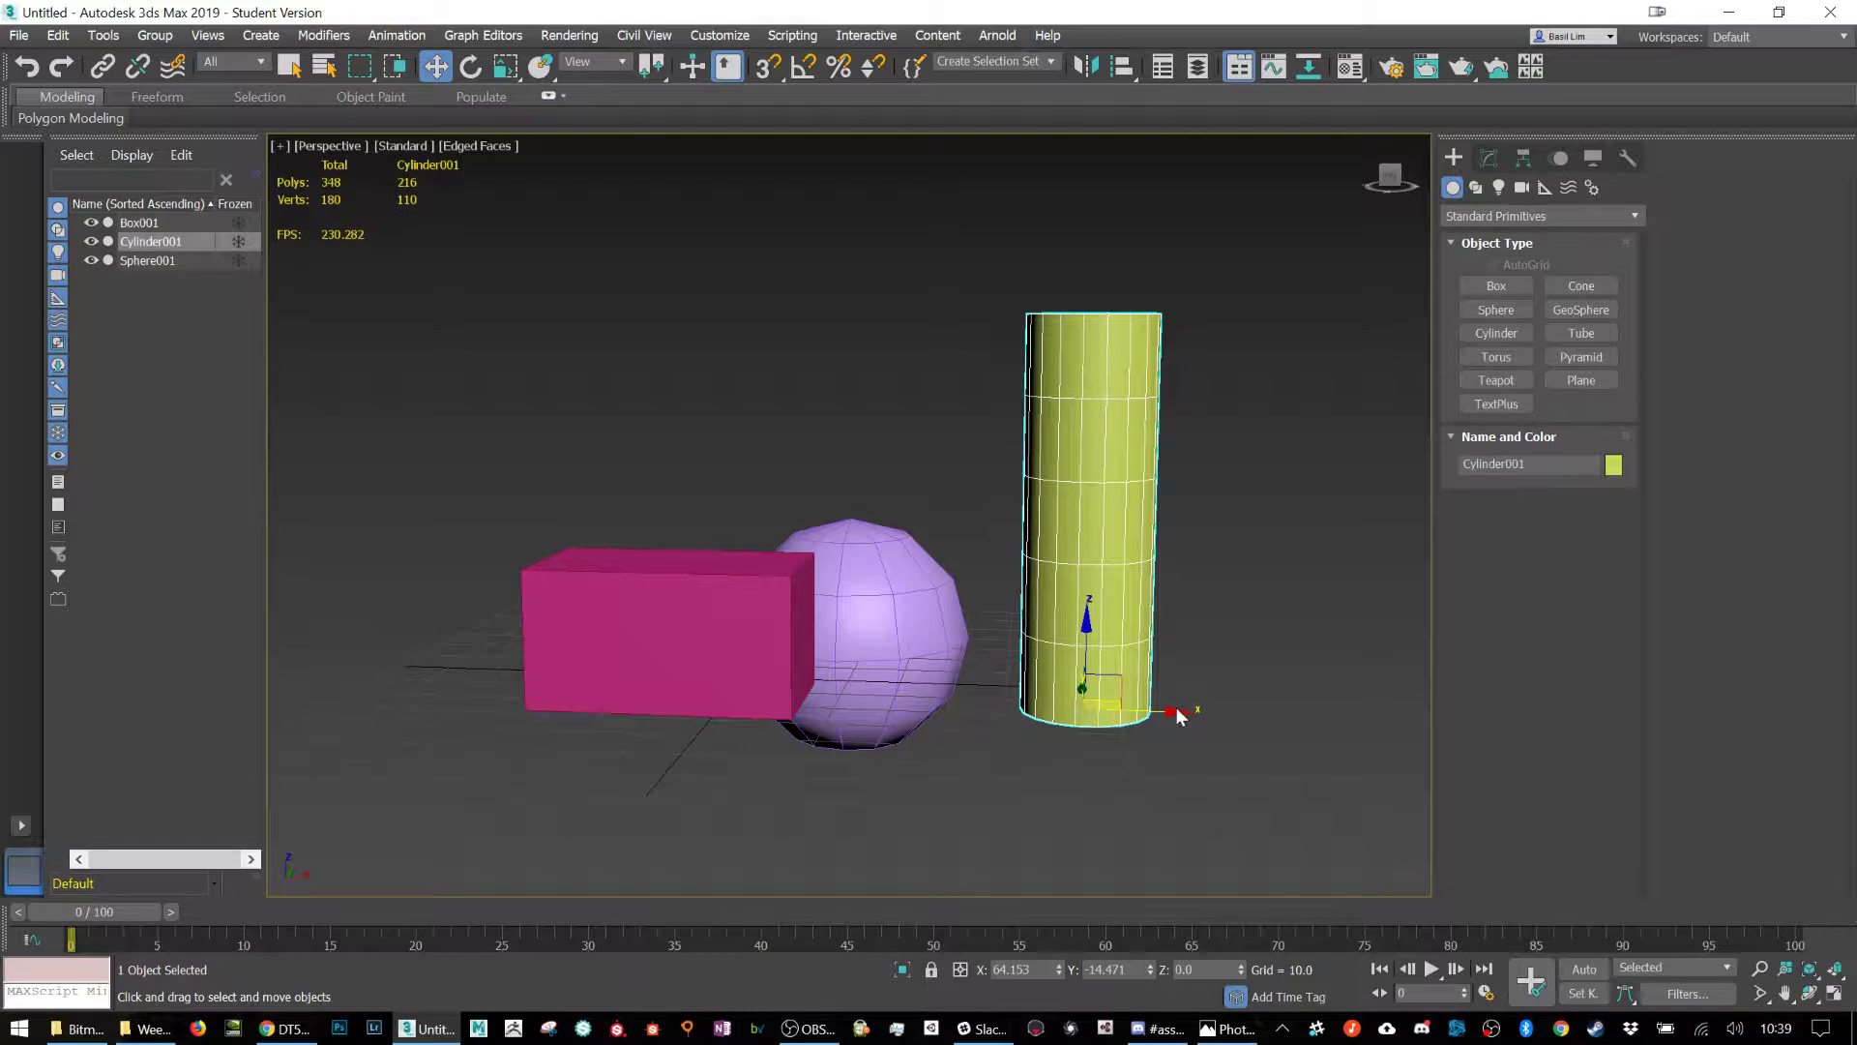
shift+drag(1162, 709, 1355, 709)
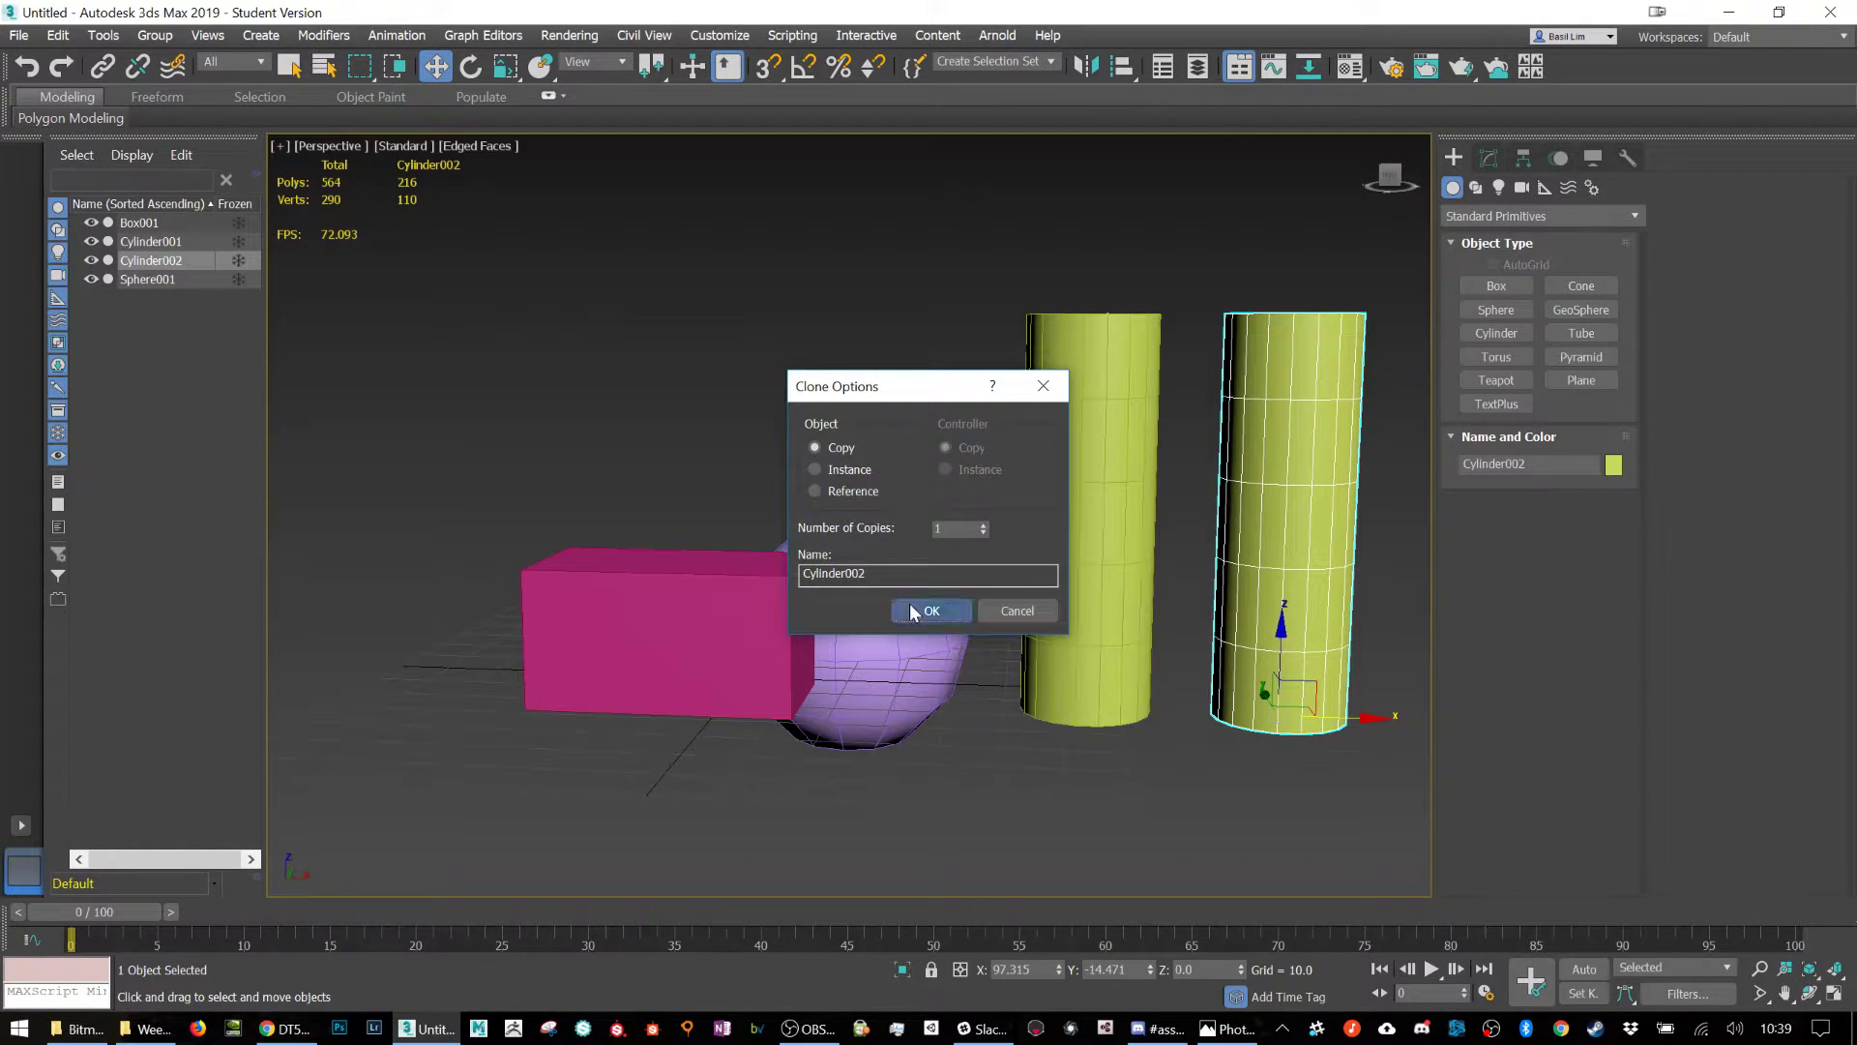
click(910, 601)
Reduce the copied cylinder's height segments to 1 and deselect it.
click(1487, 161)
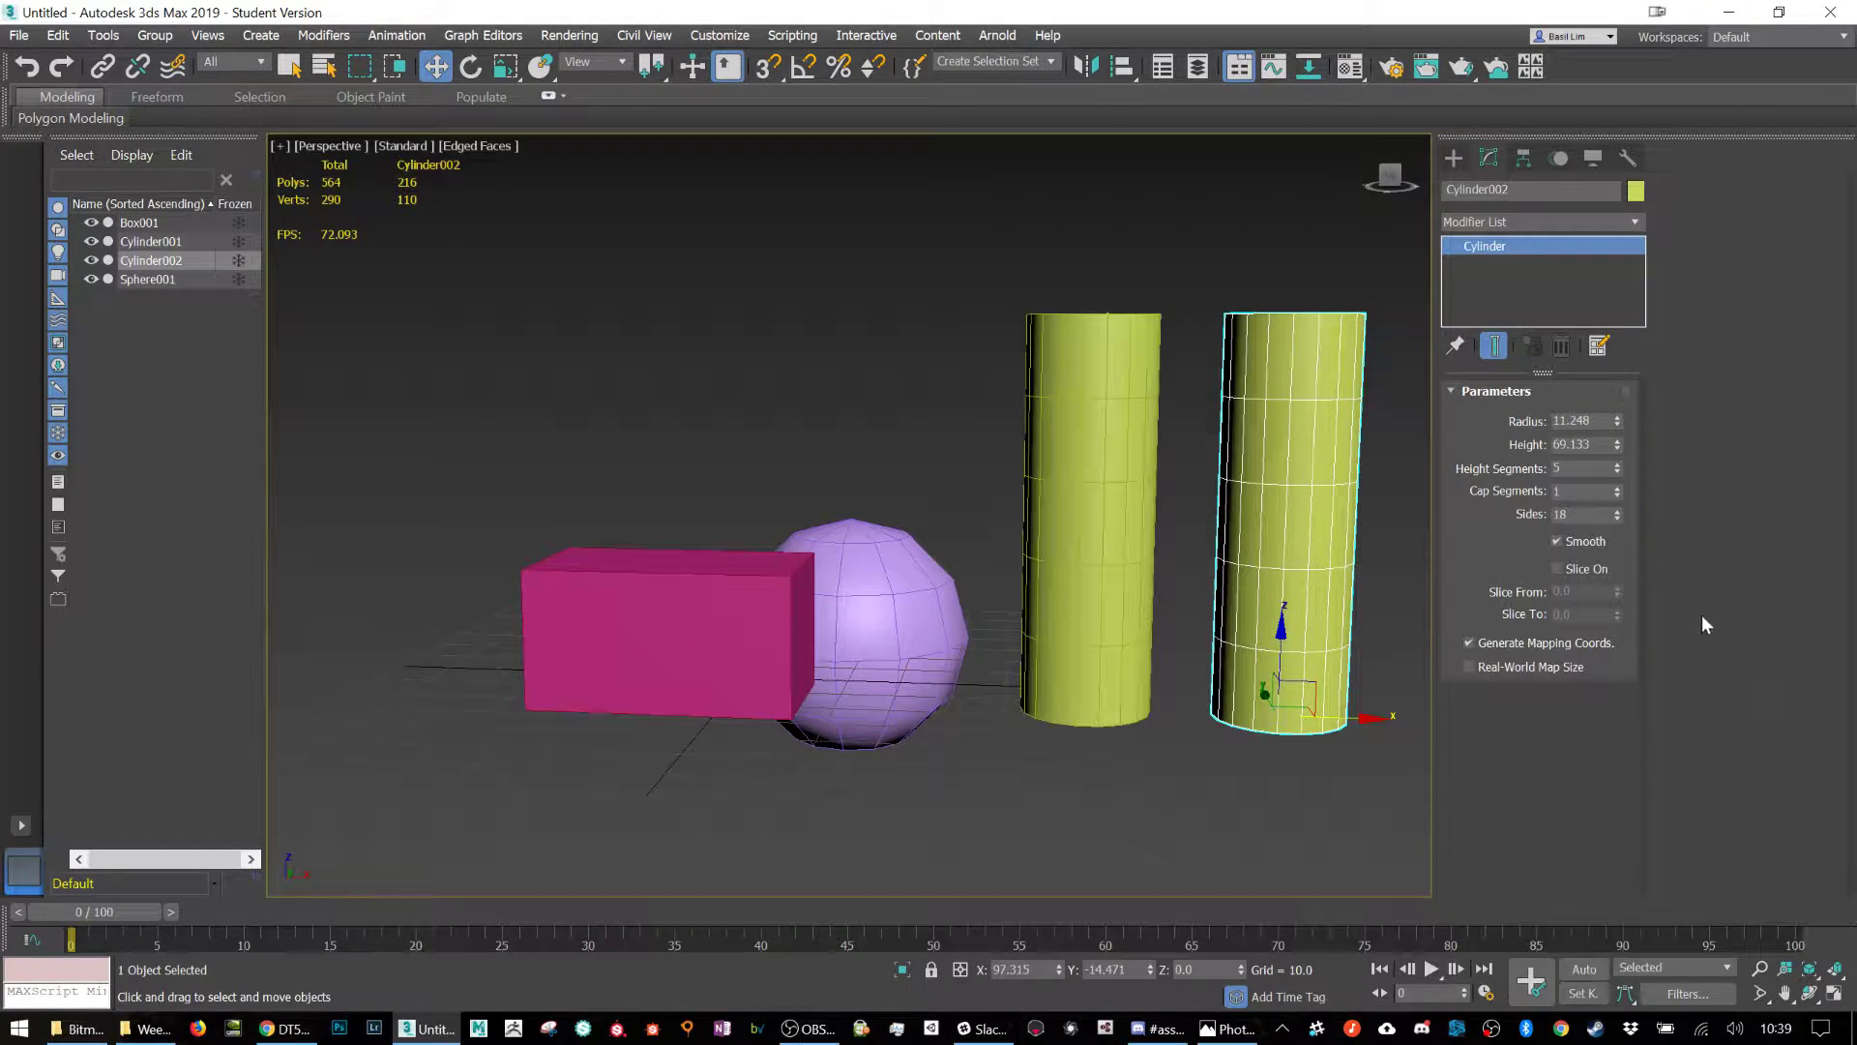
click(1619, 472)
click(859, 356)
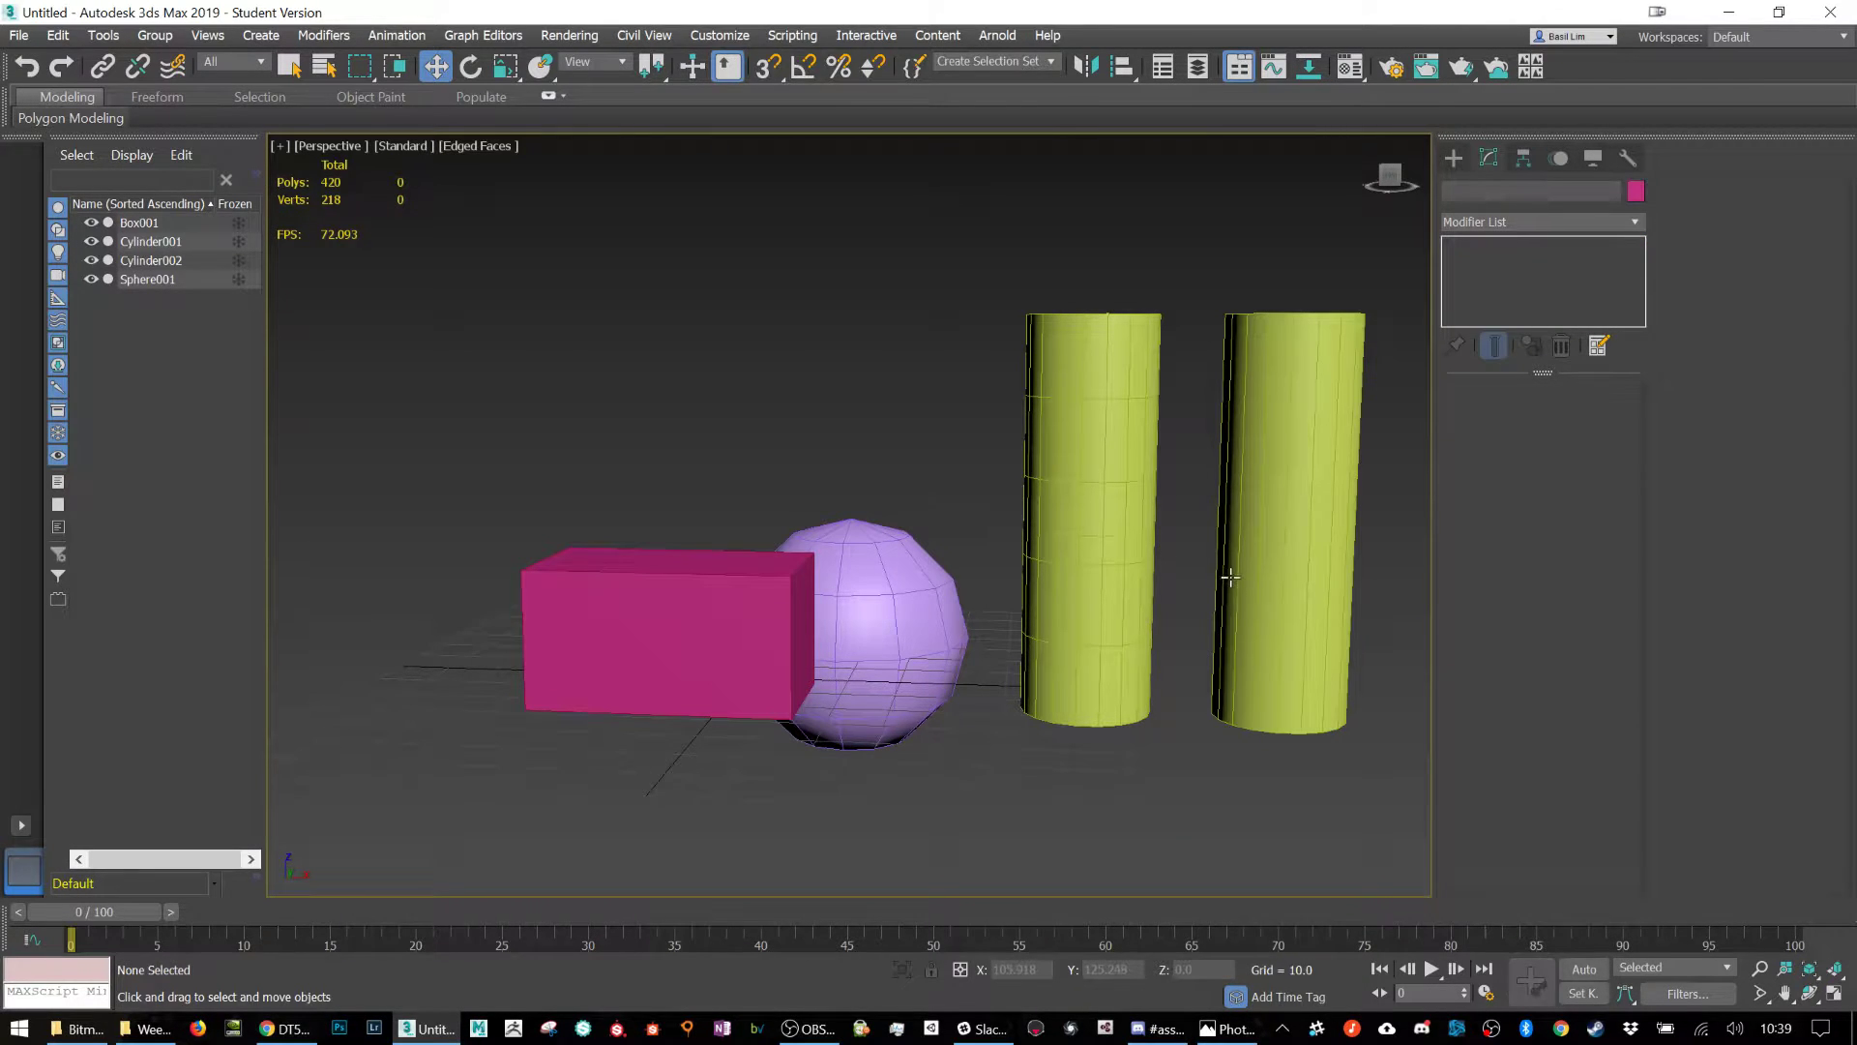
Render the Perspective view to compare the two cylinders, and close the rendered frame.
key(shift+q)
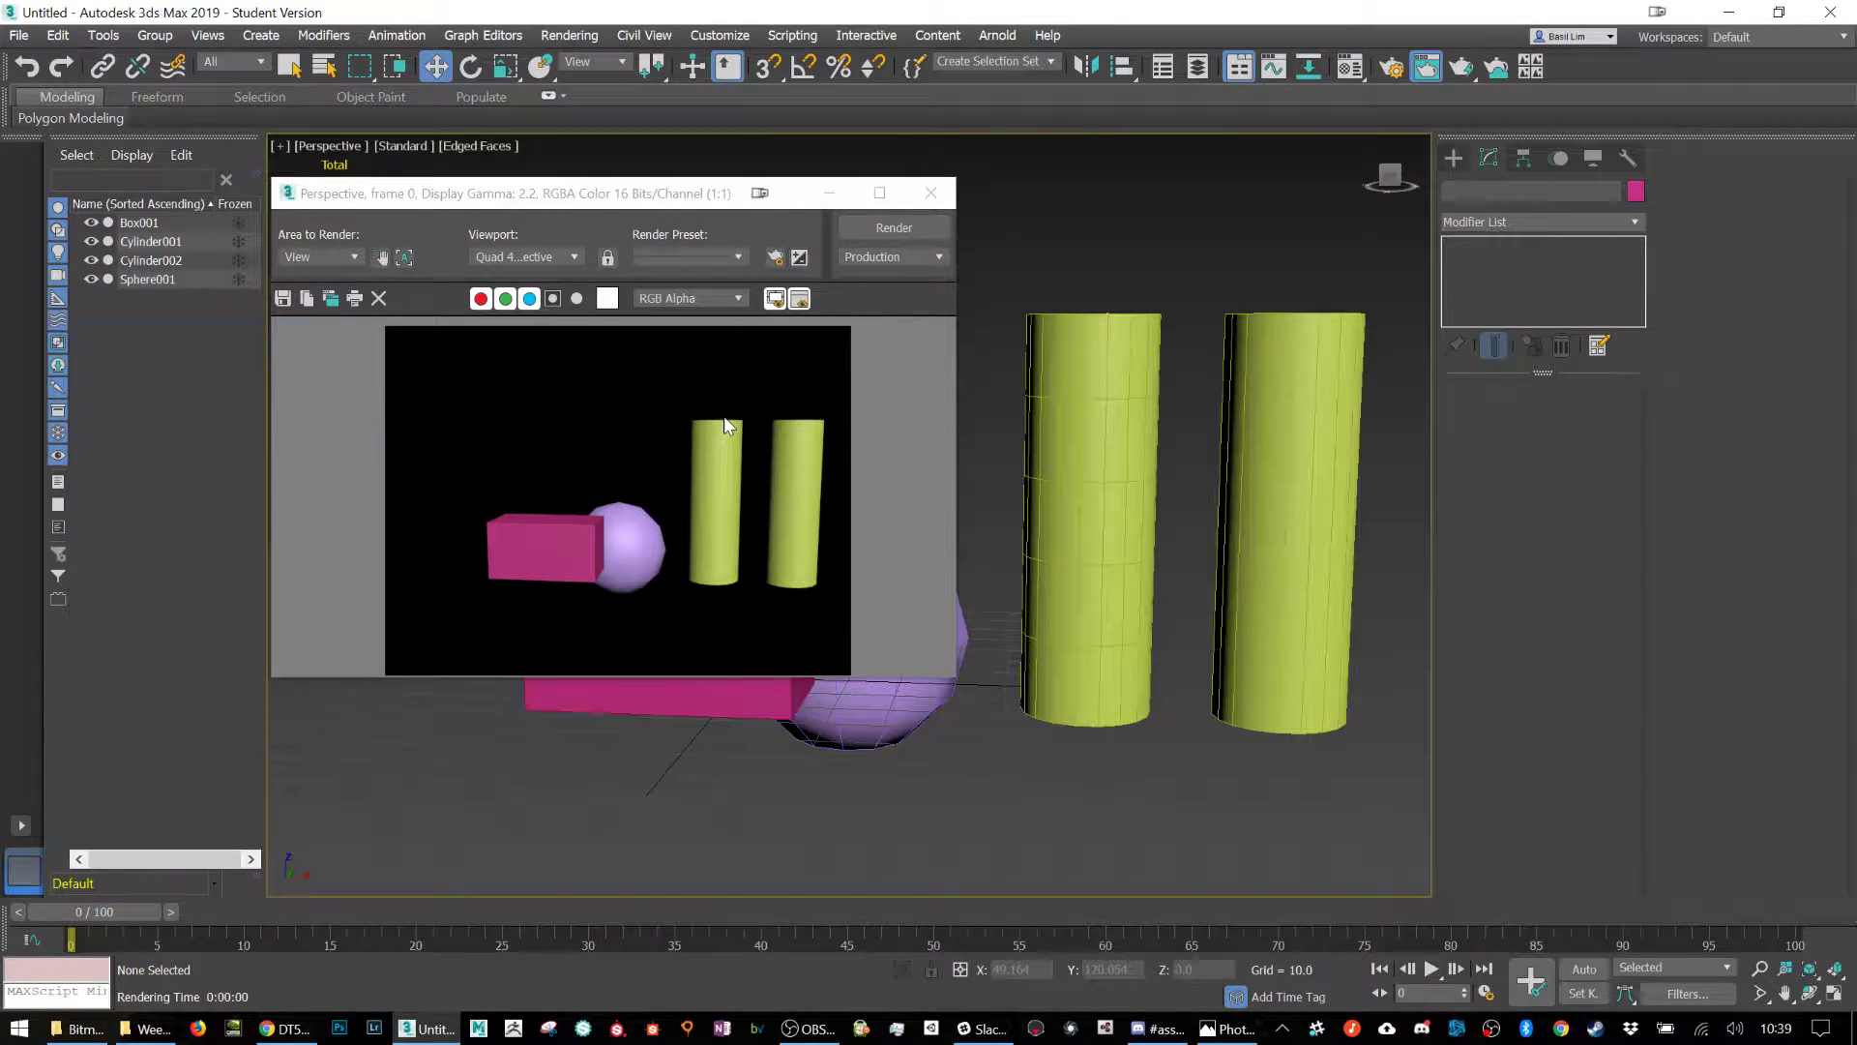
click(931, 192)
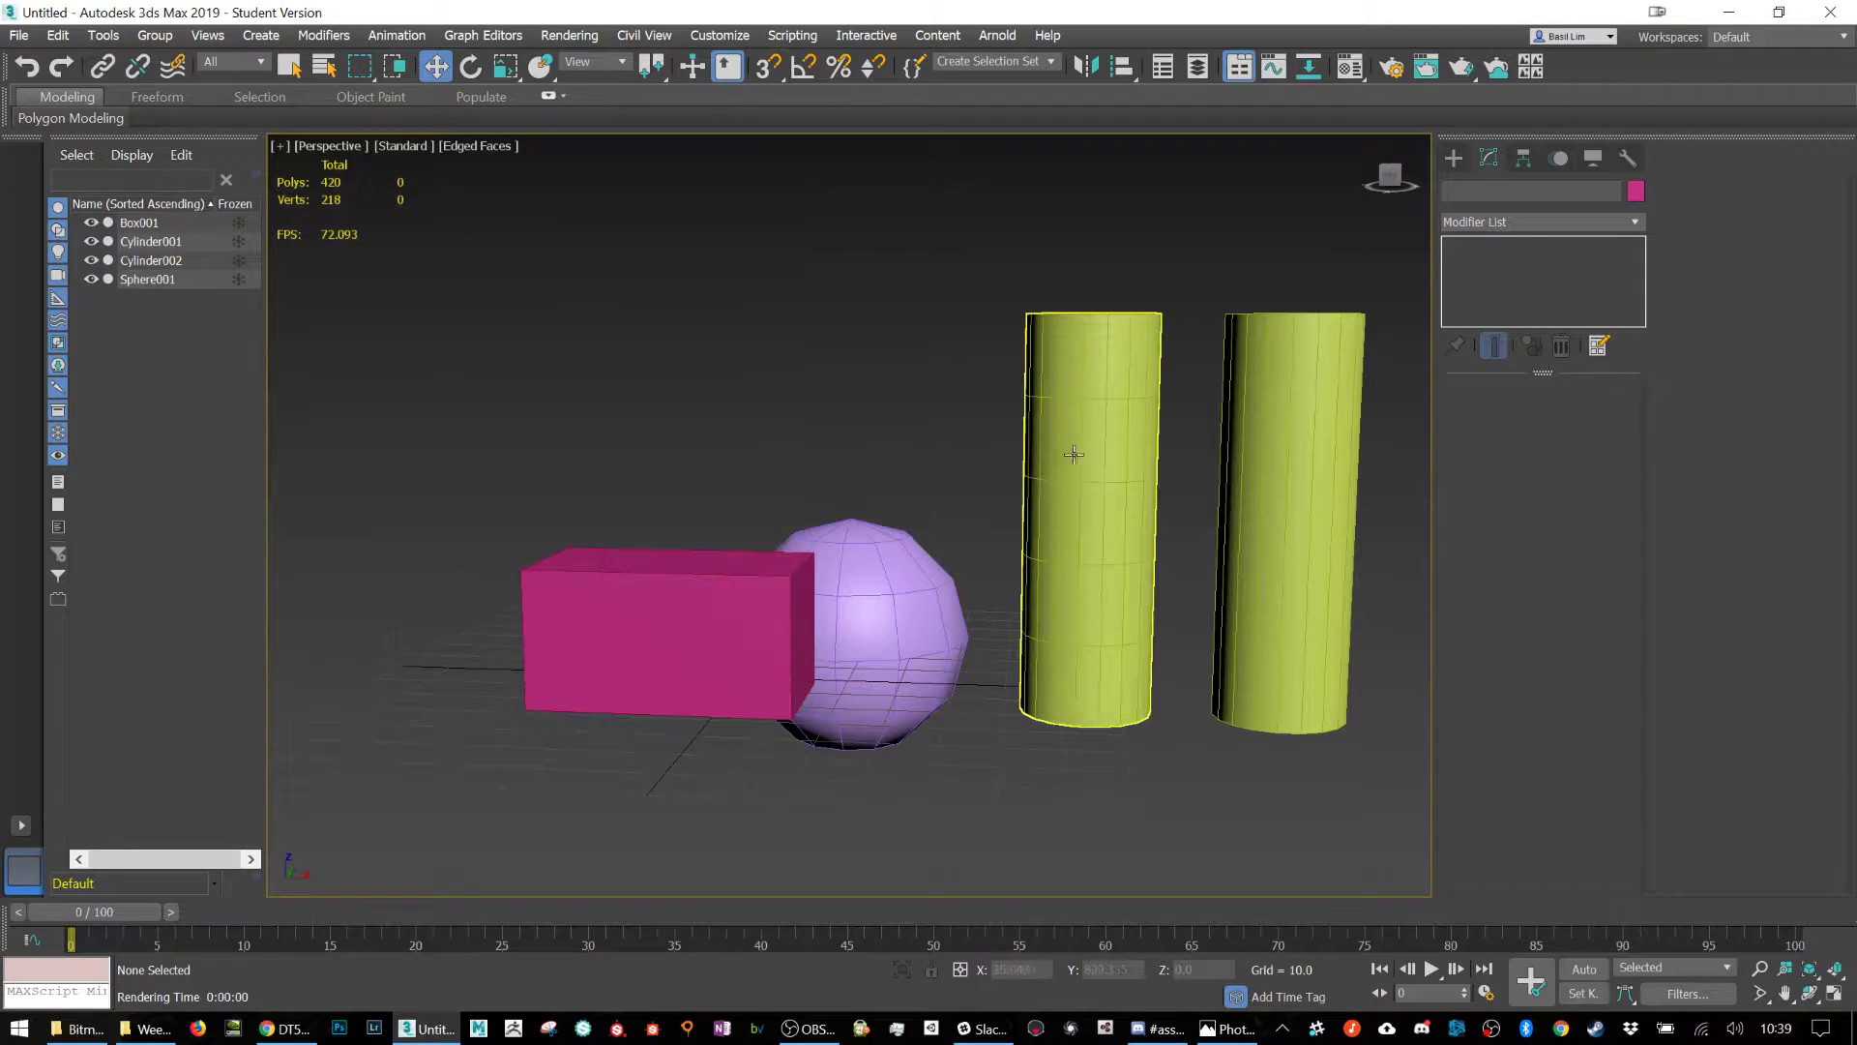
Add an Edit Poly modifier to the original cylinder with five height segments.
click(1123, 481)
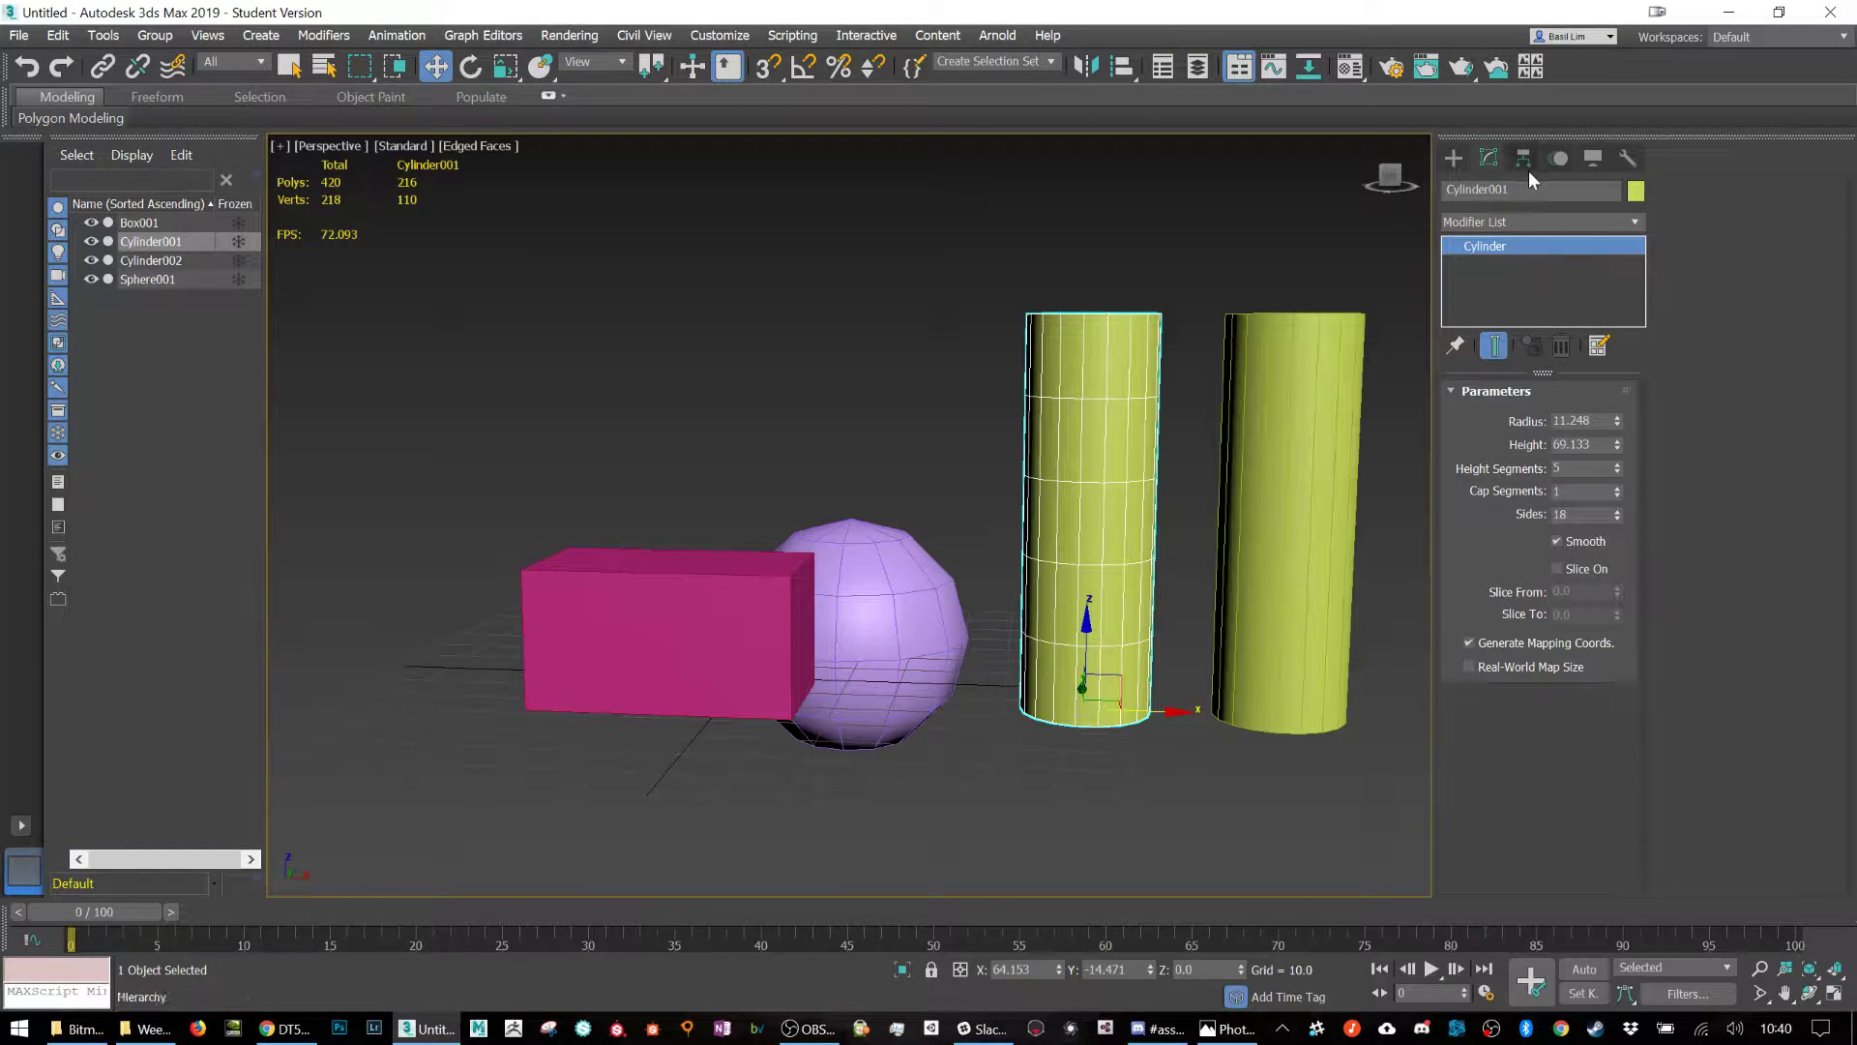
click(1538, 221)
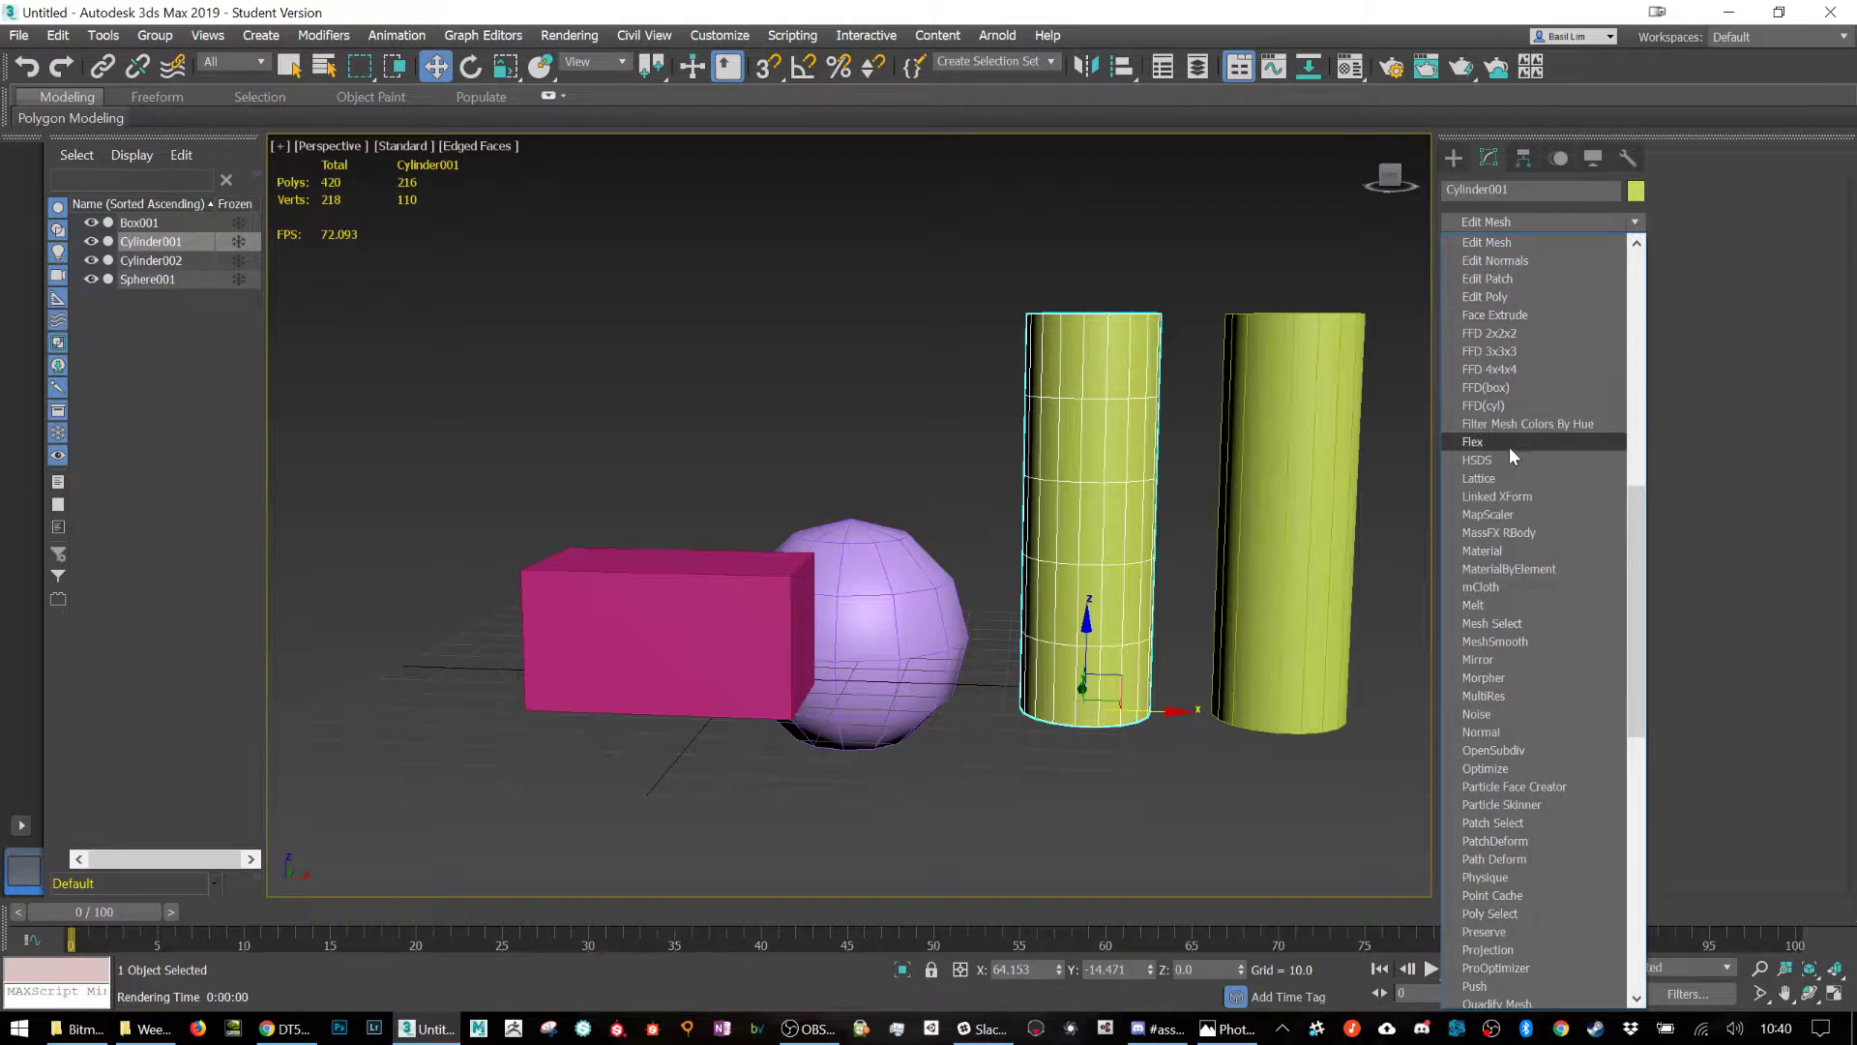
click(1501, 298)
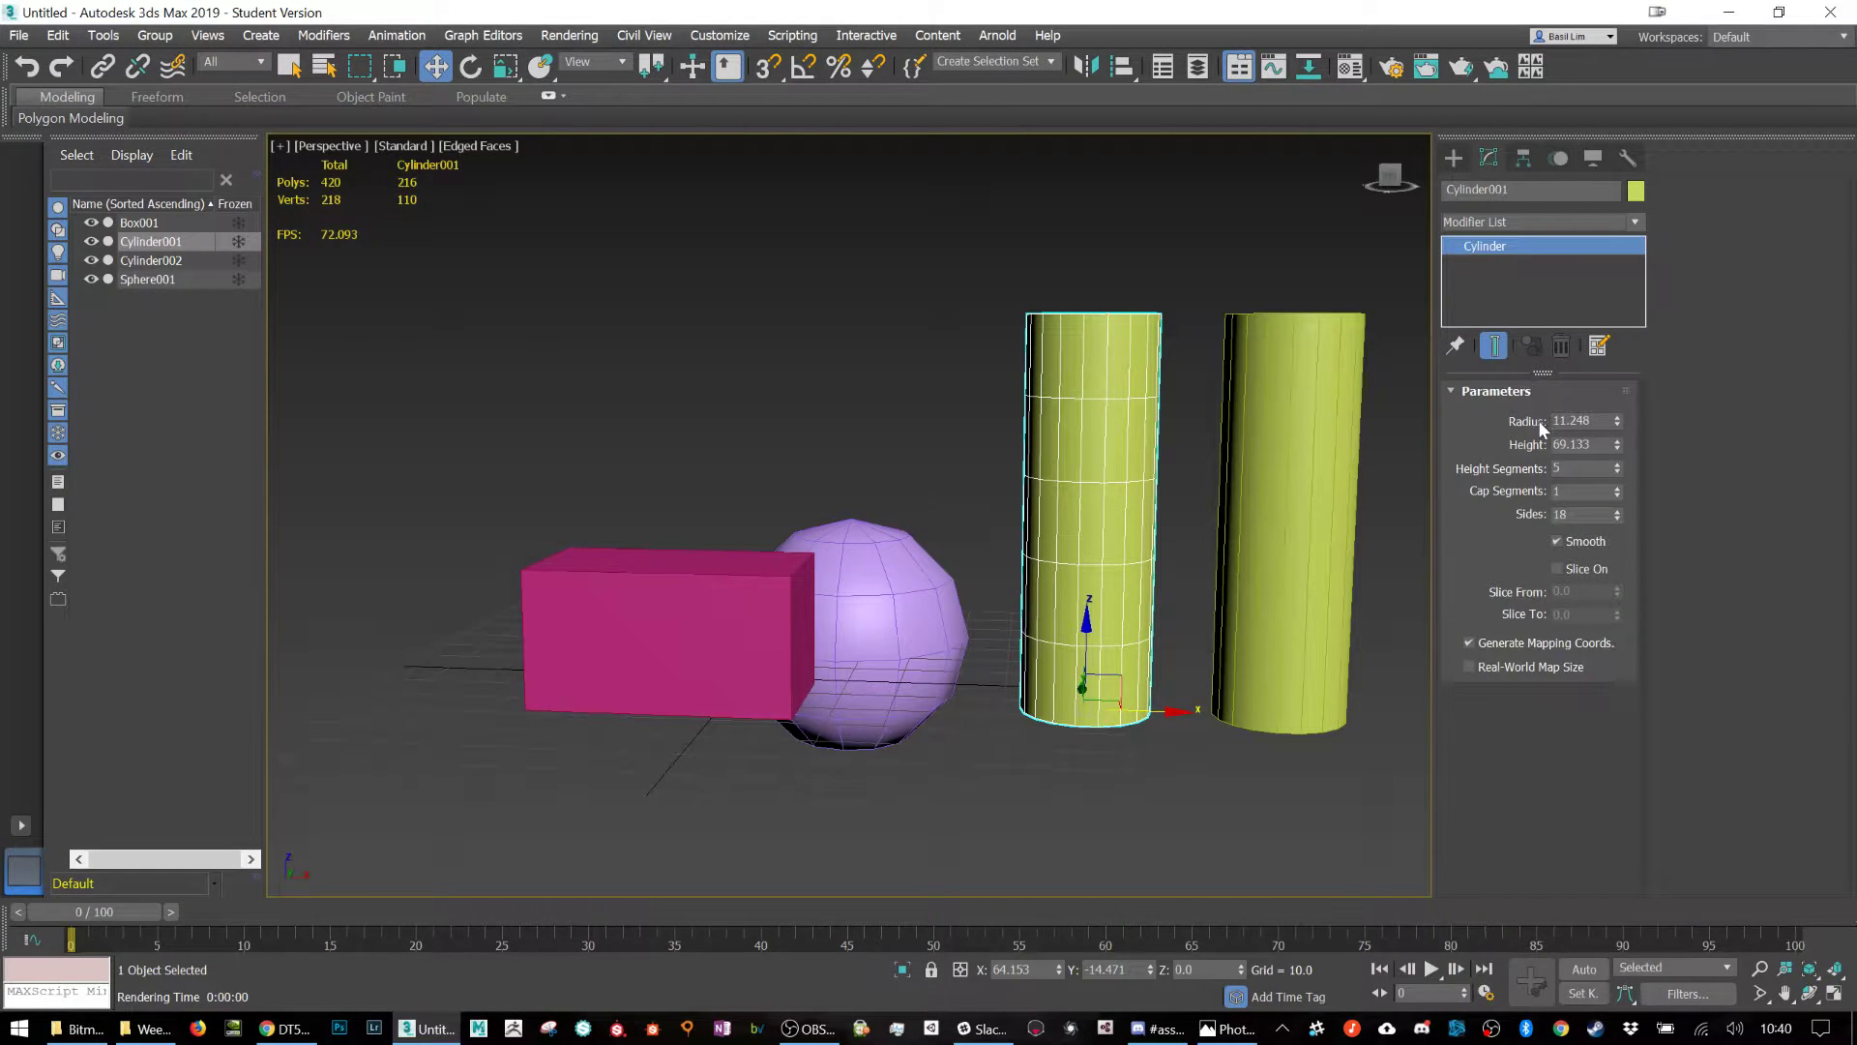
Select three alternating vertex rings on the original cylinder, including its base, and scale them outward in the horizontal plane.
click(1483, 568)
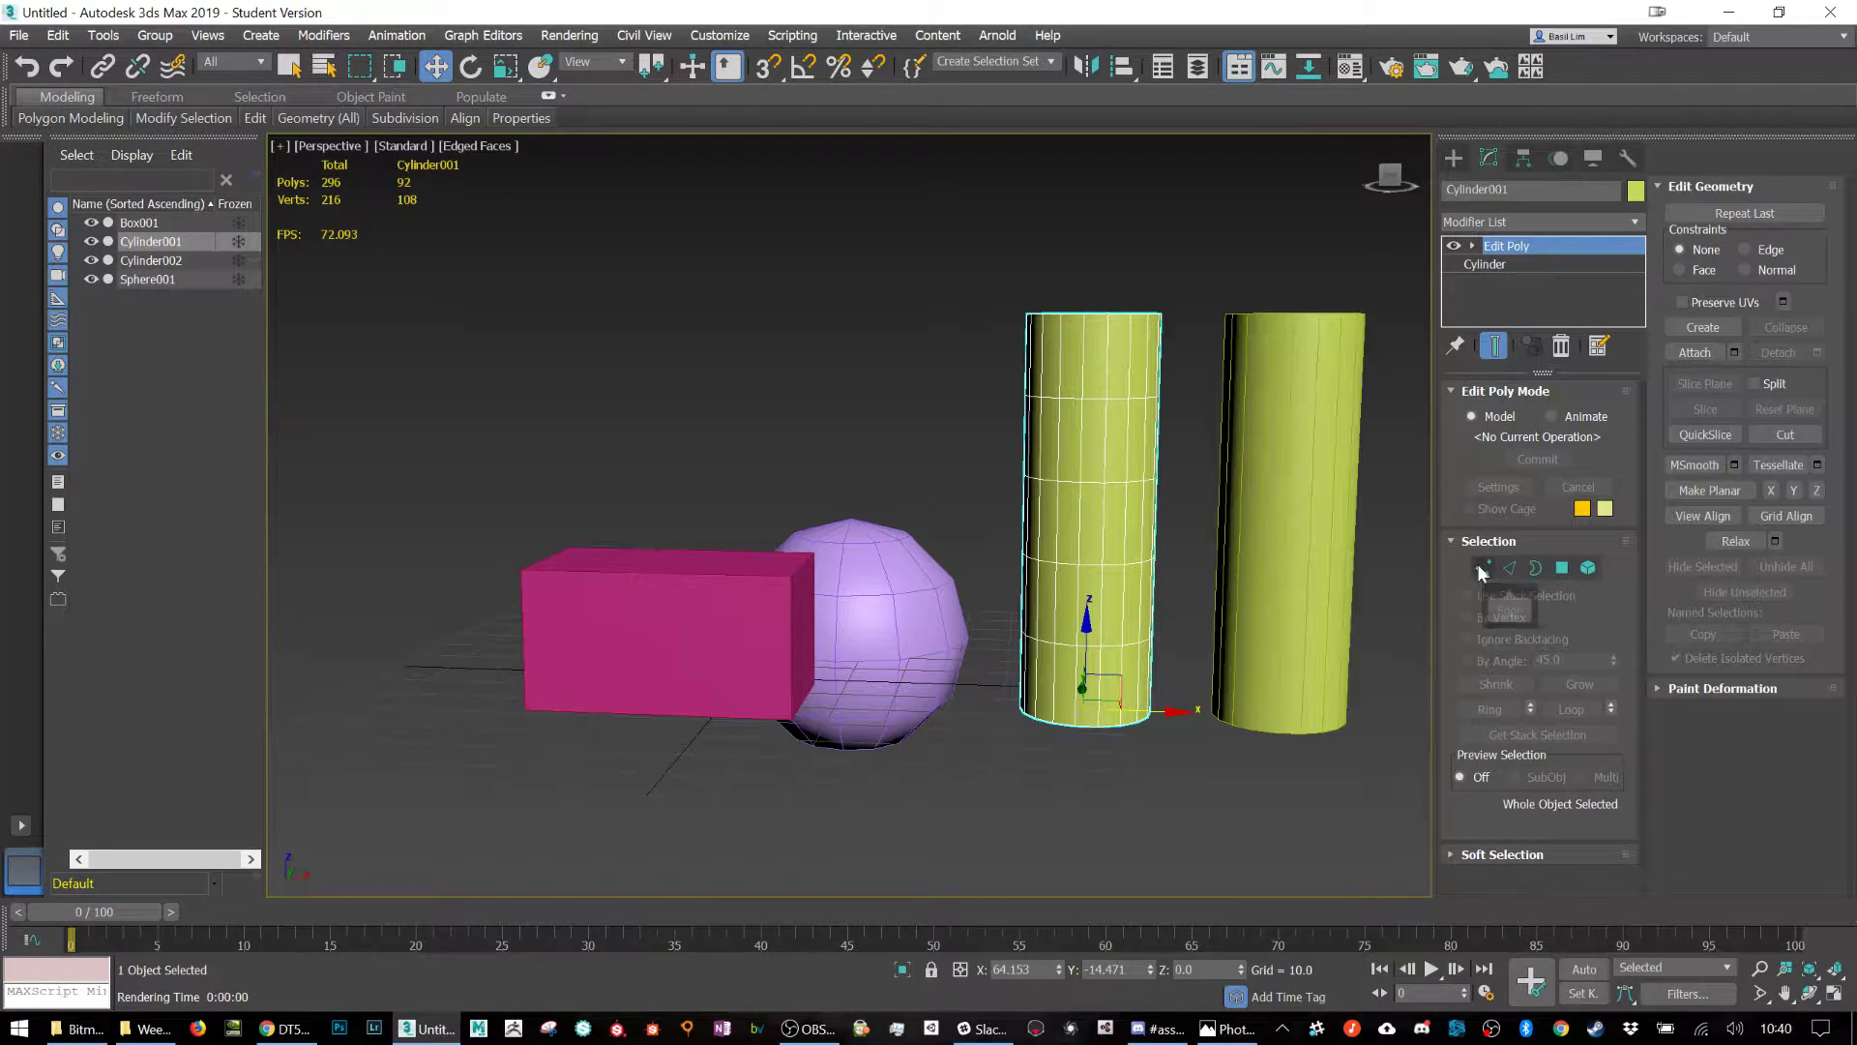
alt+middle_drag(864, 369, 936, 373)
drag(1187, 449, 1190, 453)
ctrl+drag(979, 524, 1226, 594)
ctrl+drag(1007, 664, 1295, 822)
alt+middle_drag(1294, 822, 1171, 592)
key(r)
drag(1118, 572, 1134, 638)
alt+middle_drag(1153, 607, 1173, 619)
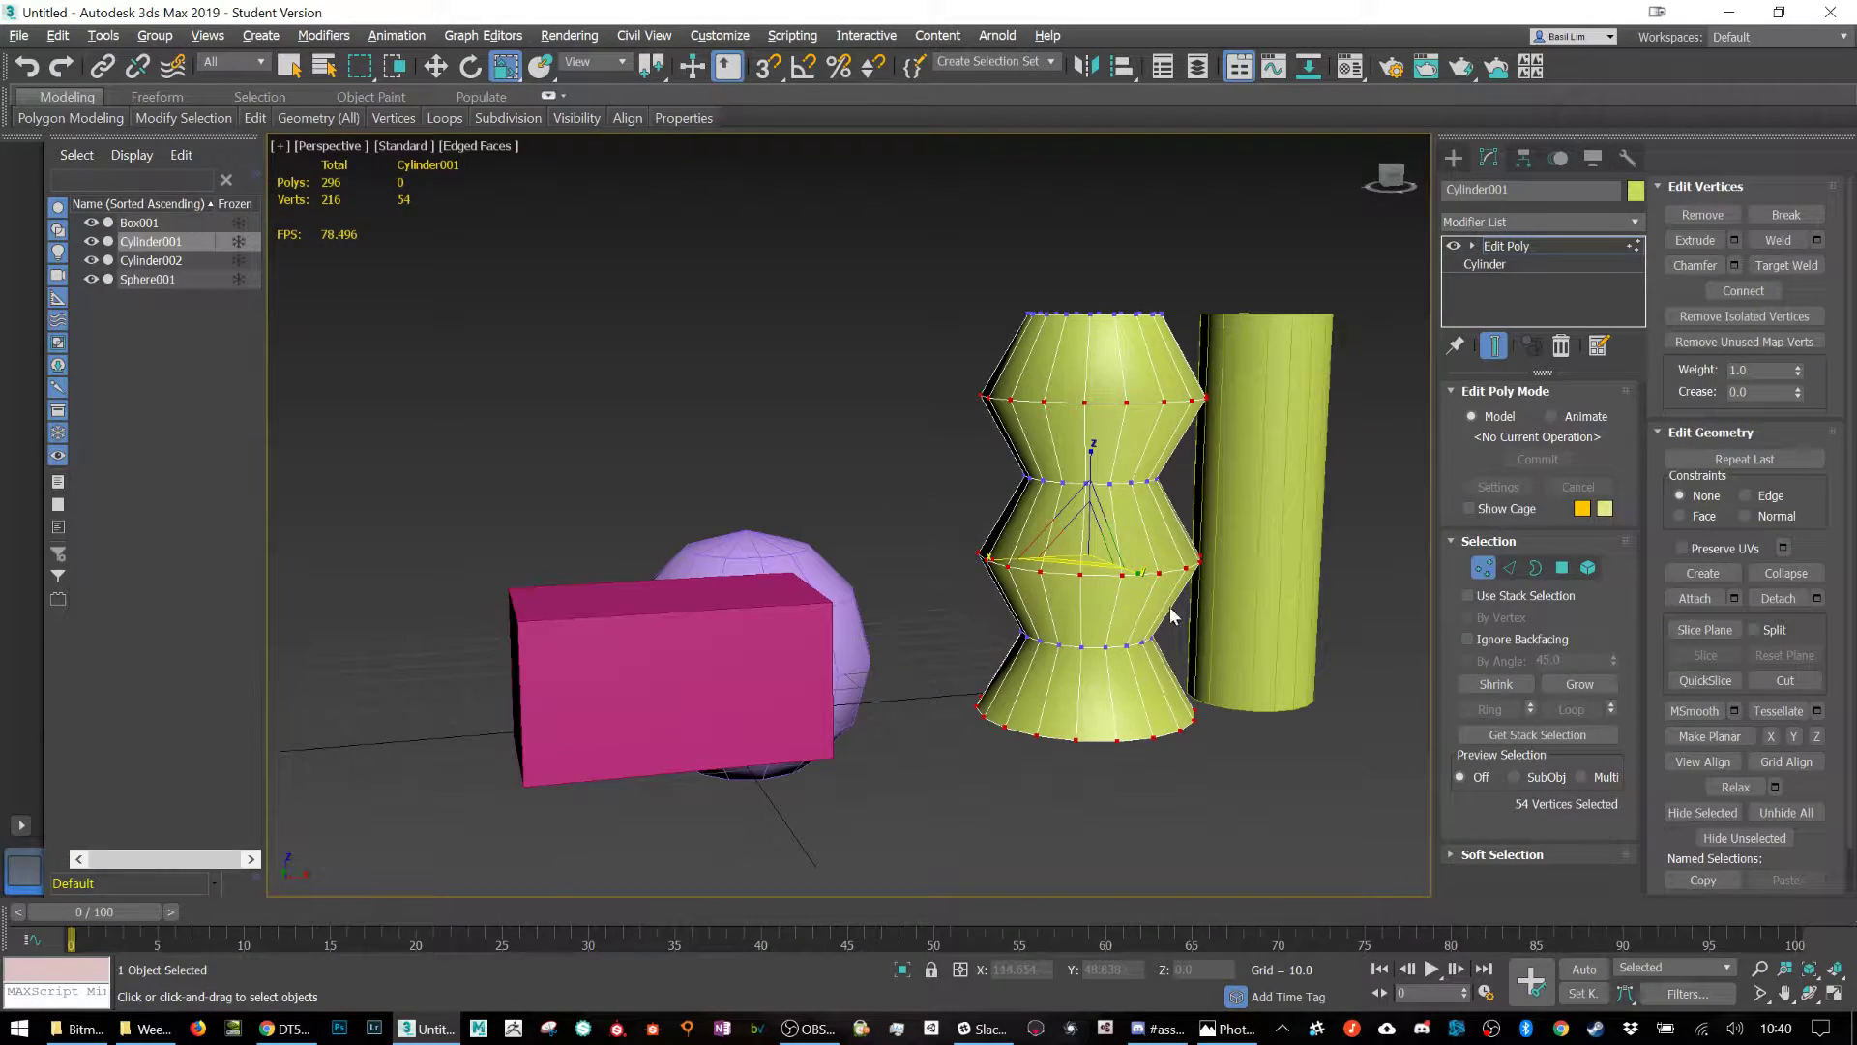
click(1193, 288)
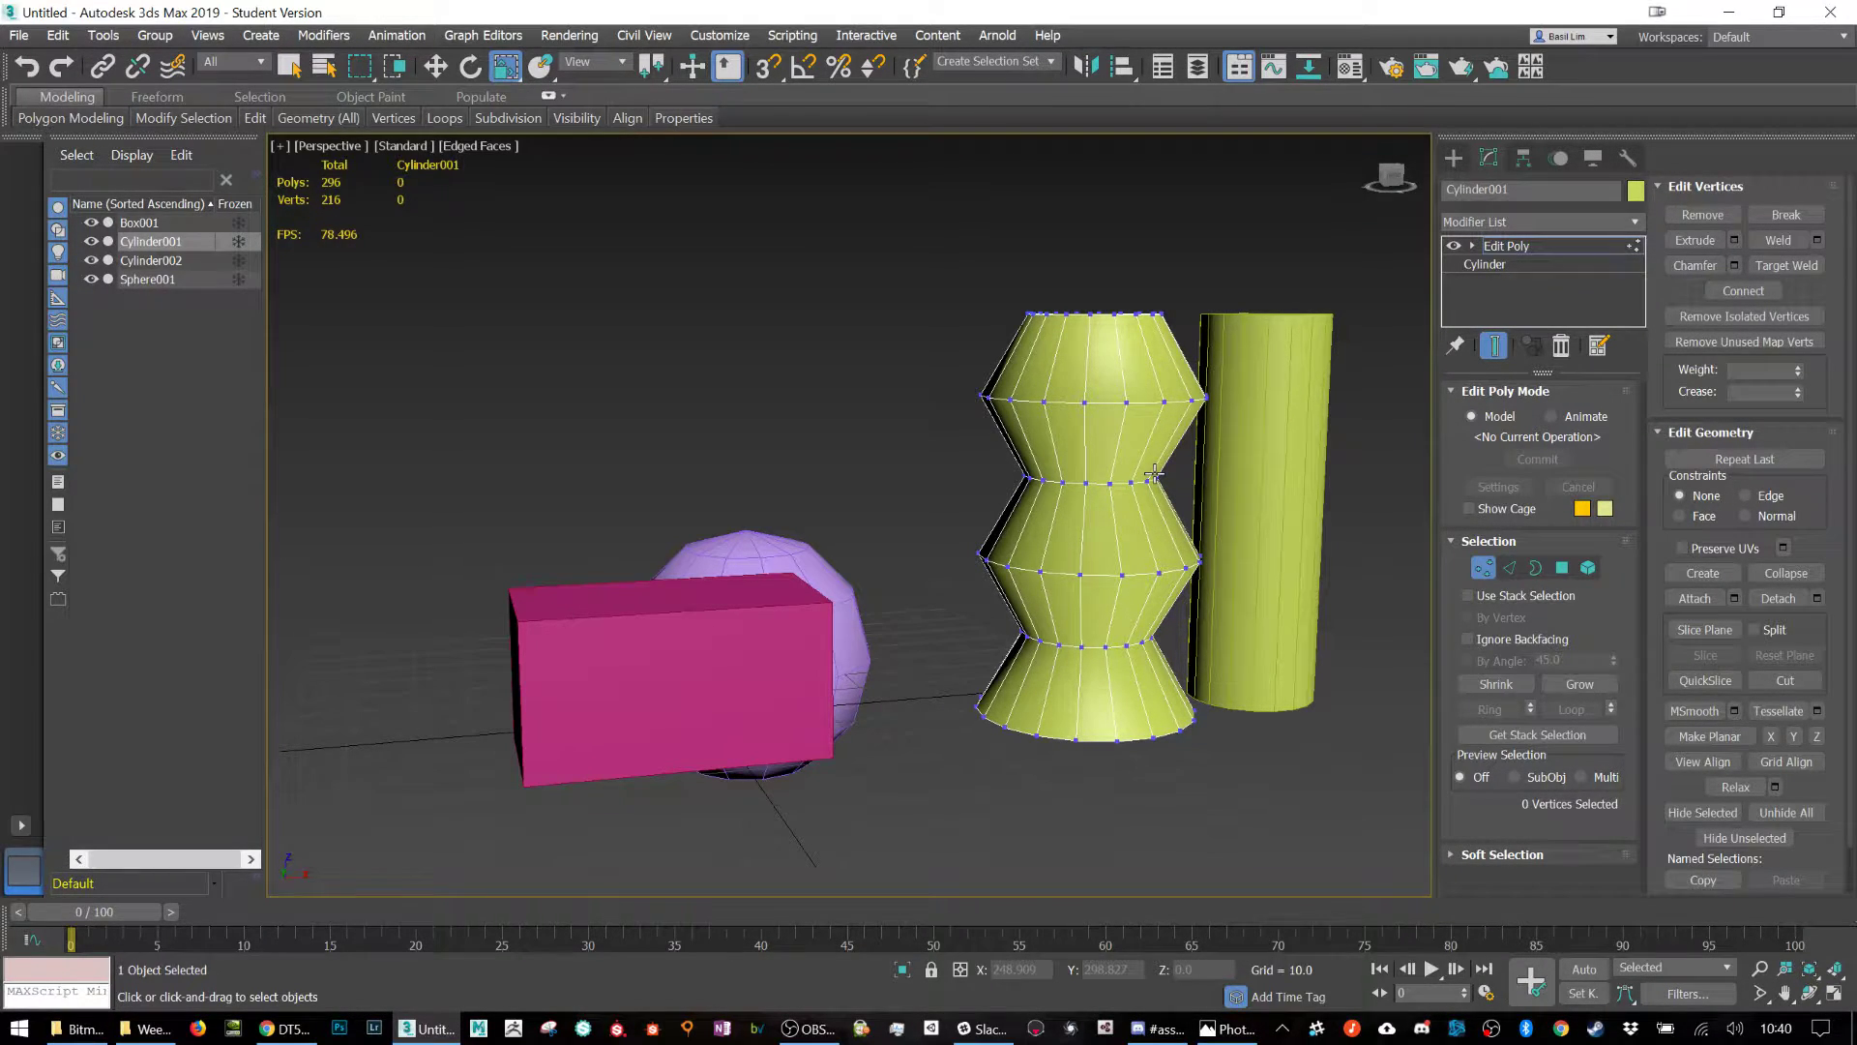
alt+middle_drag(1132, 488, 1130, 535)
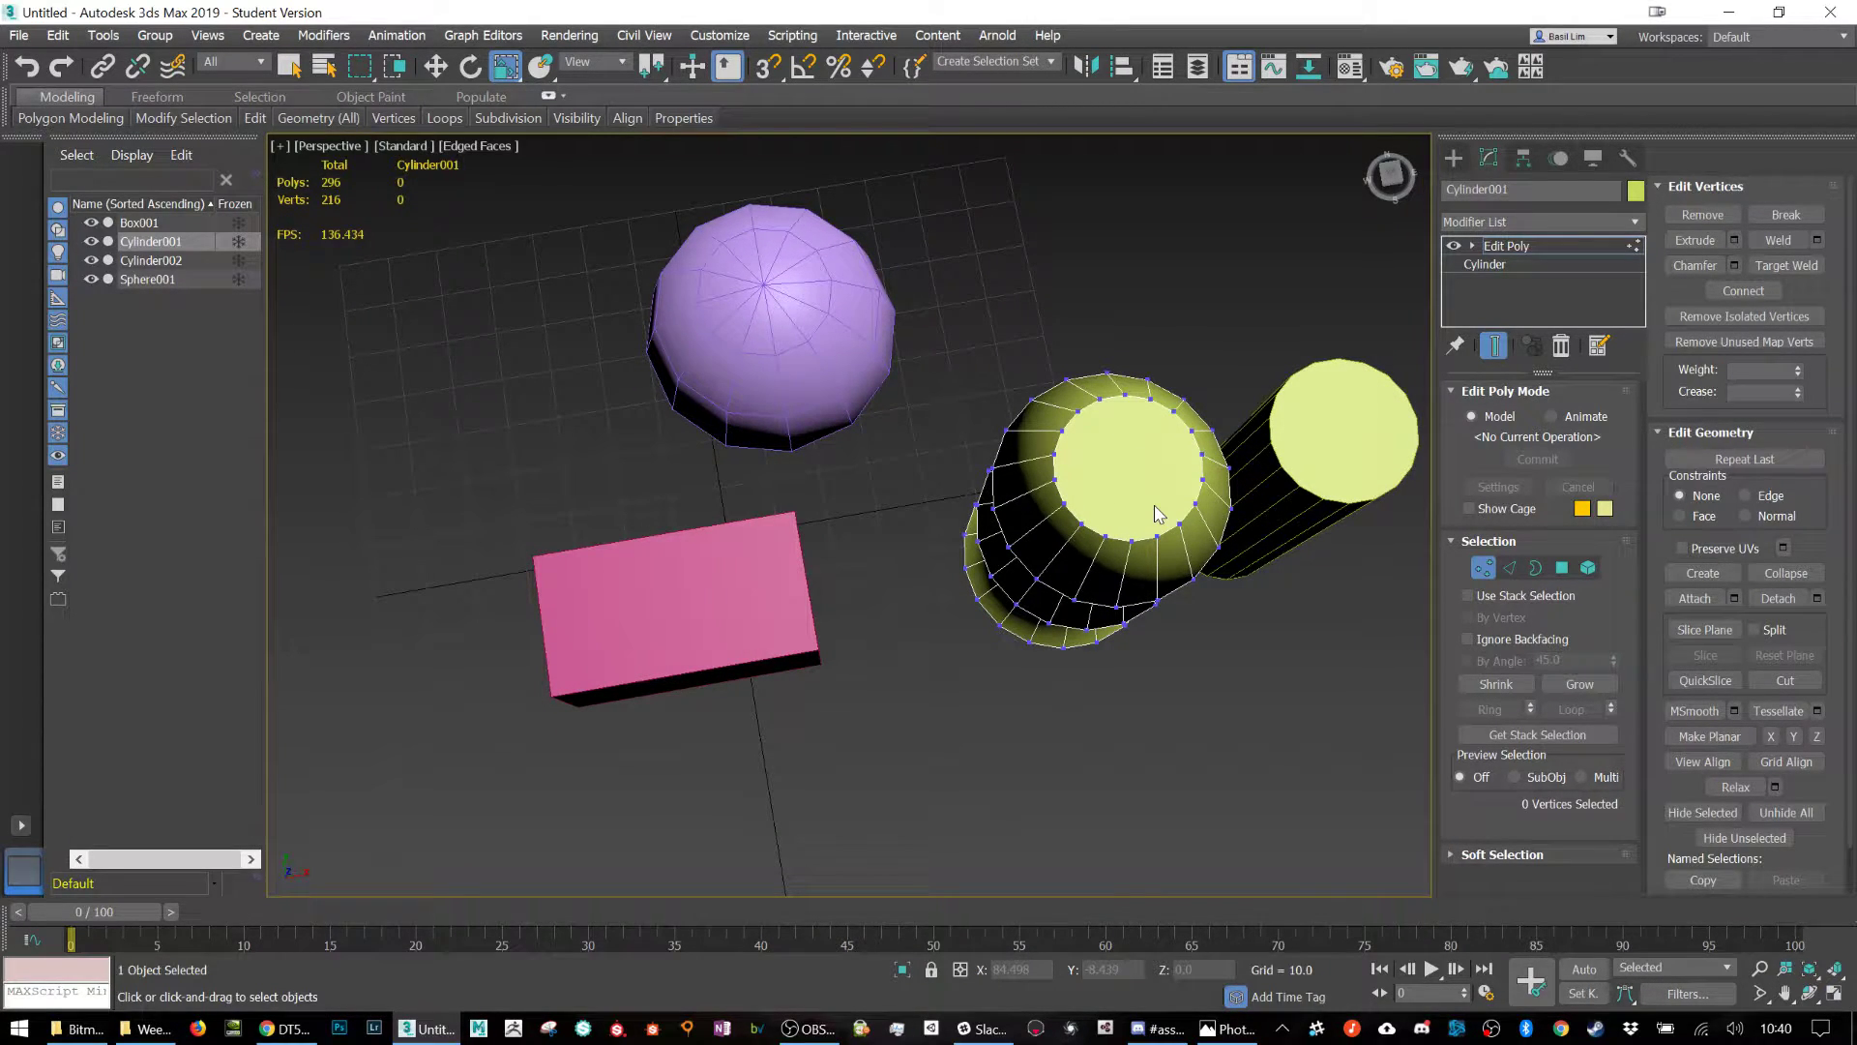
Leave vertex editing on the original cylinder's Edit Poly modifier.
alt+middle_drag(1010, 623, 1063, 599)
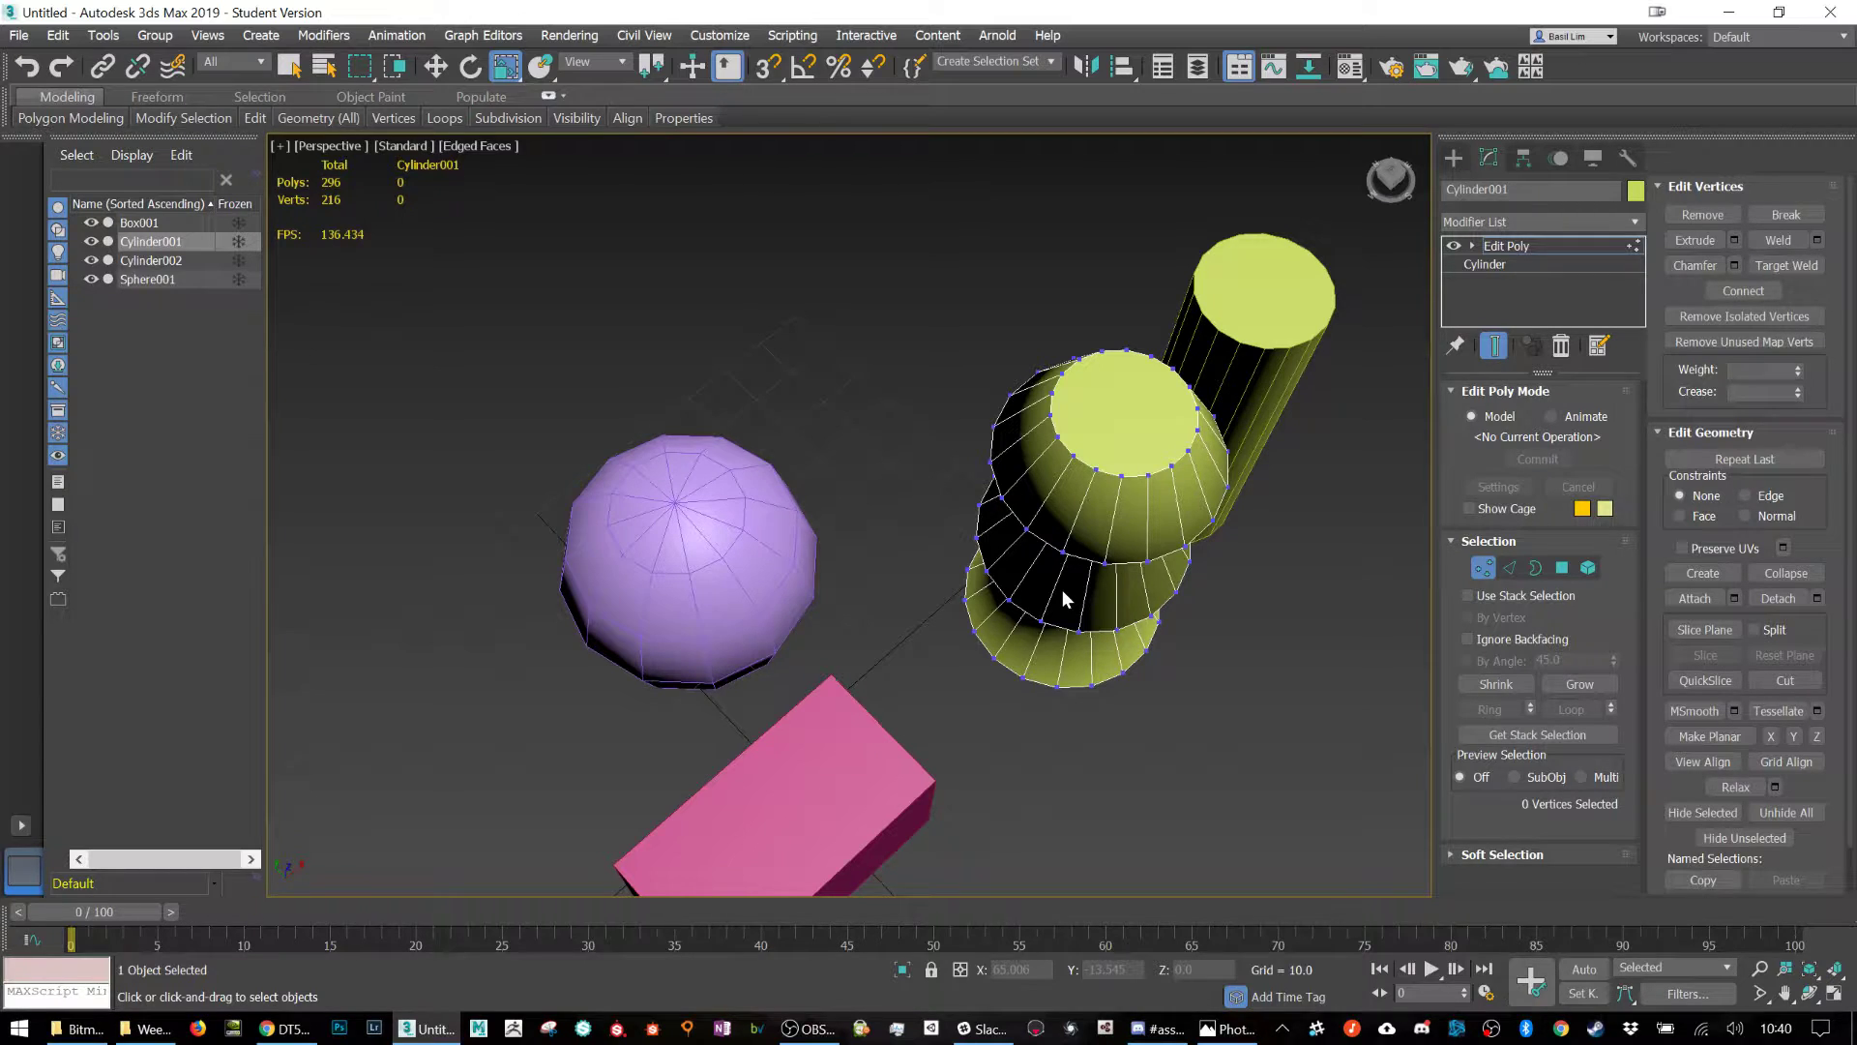
click(1486, 571)
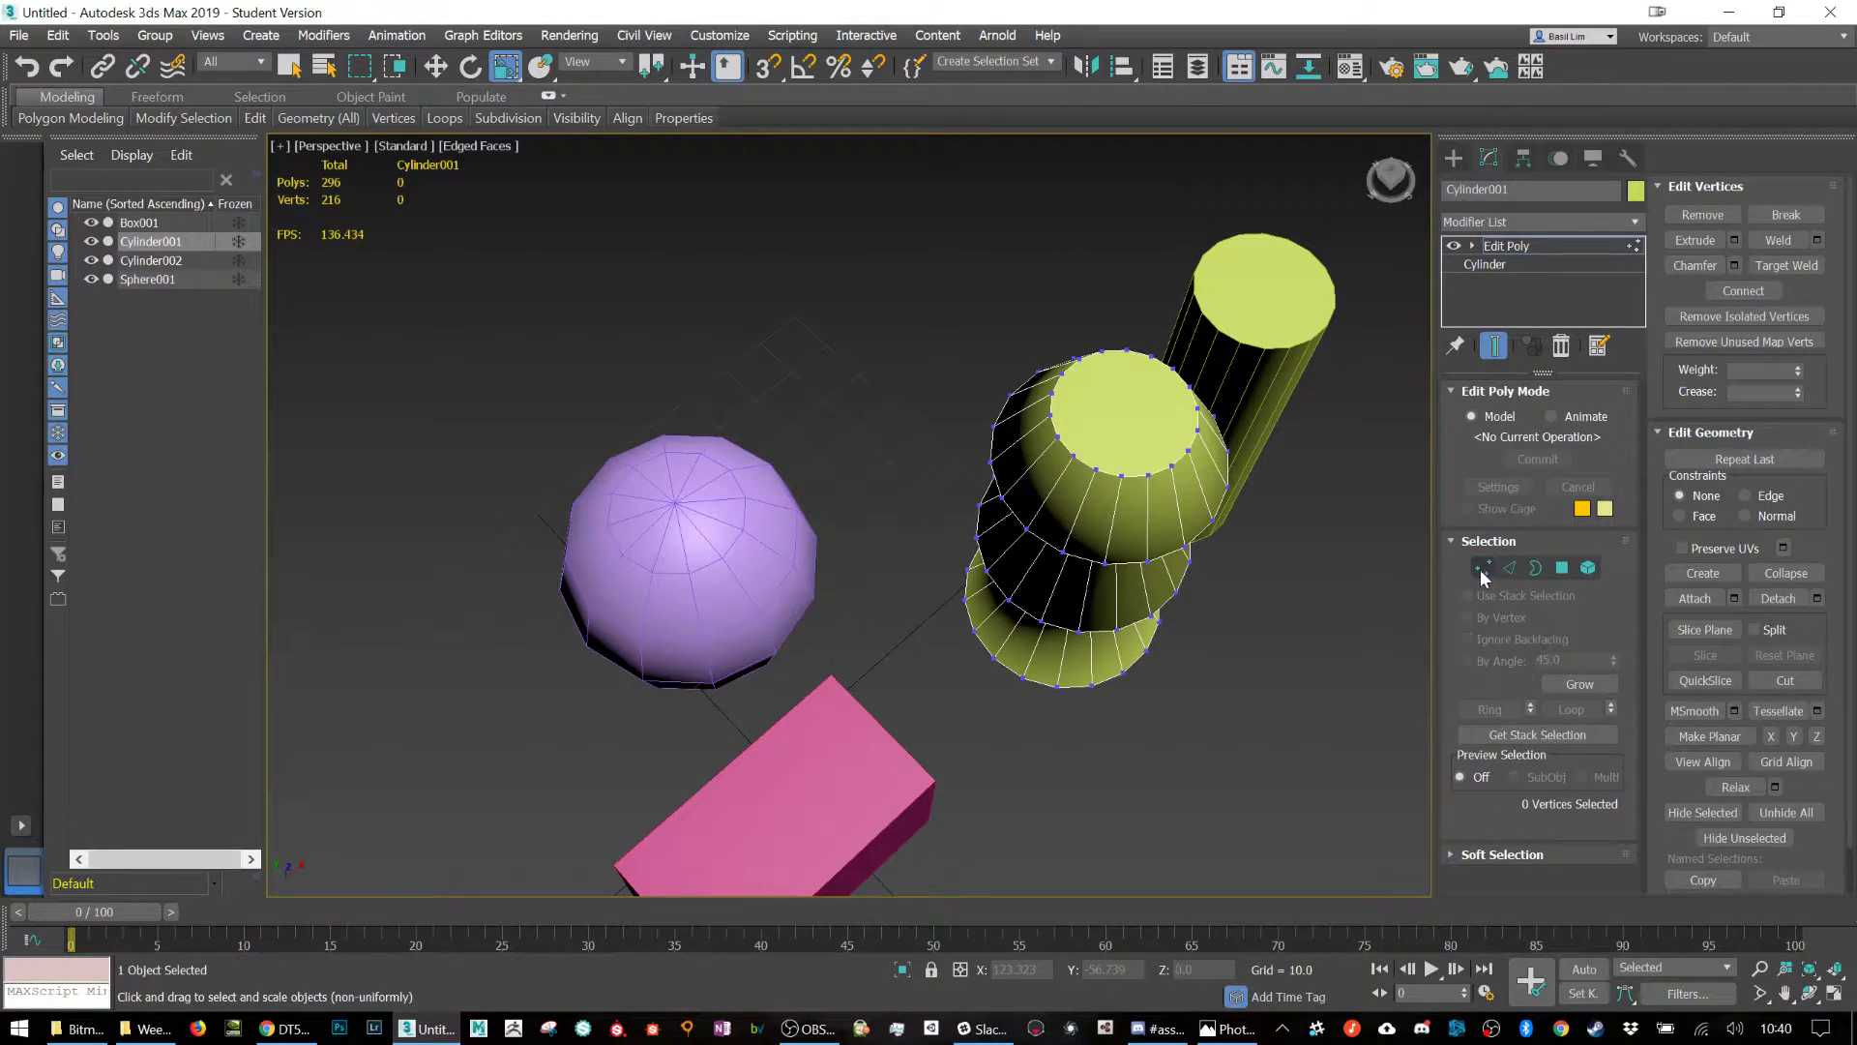
Switch to Chrome and exit the Sketchfab editor for the Magic Staff (In-Class Exercise) model.
click(287, 1031)
click(288, 1031)
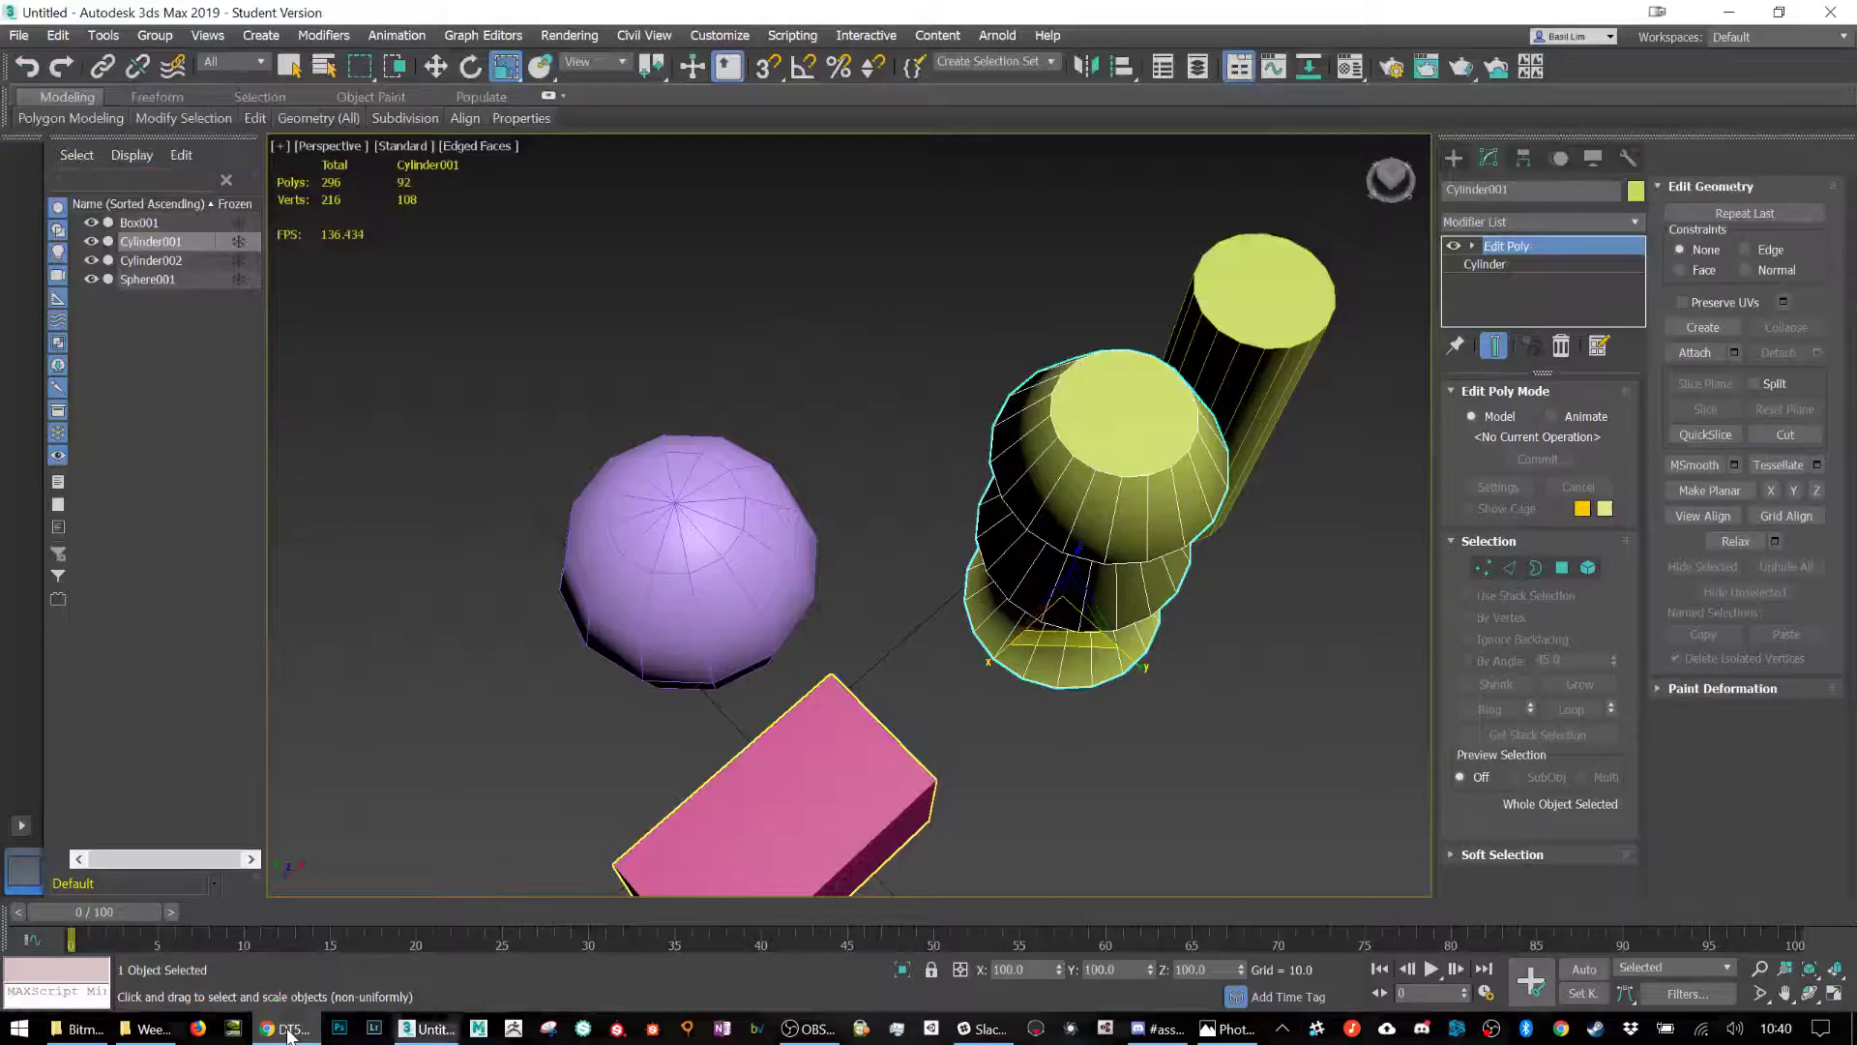
click(287, 1031)
click(817, 22)
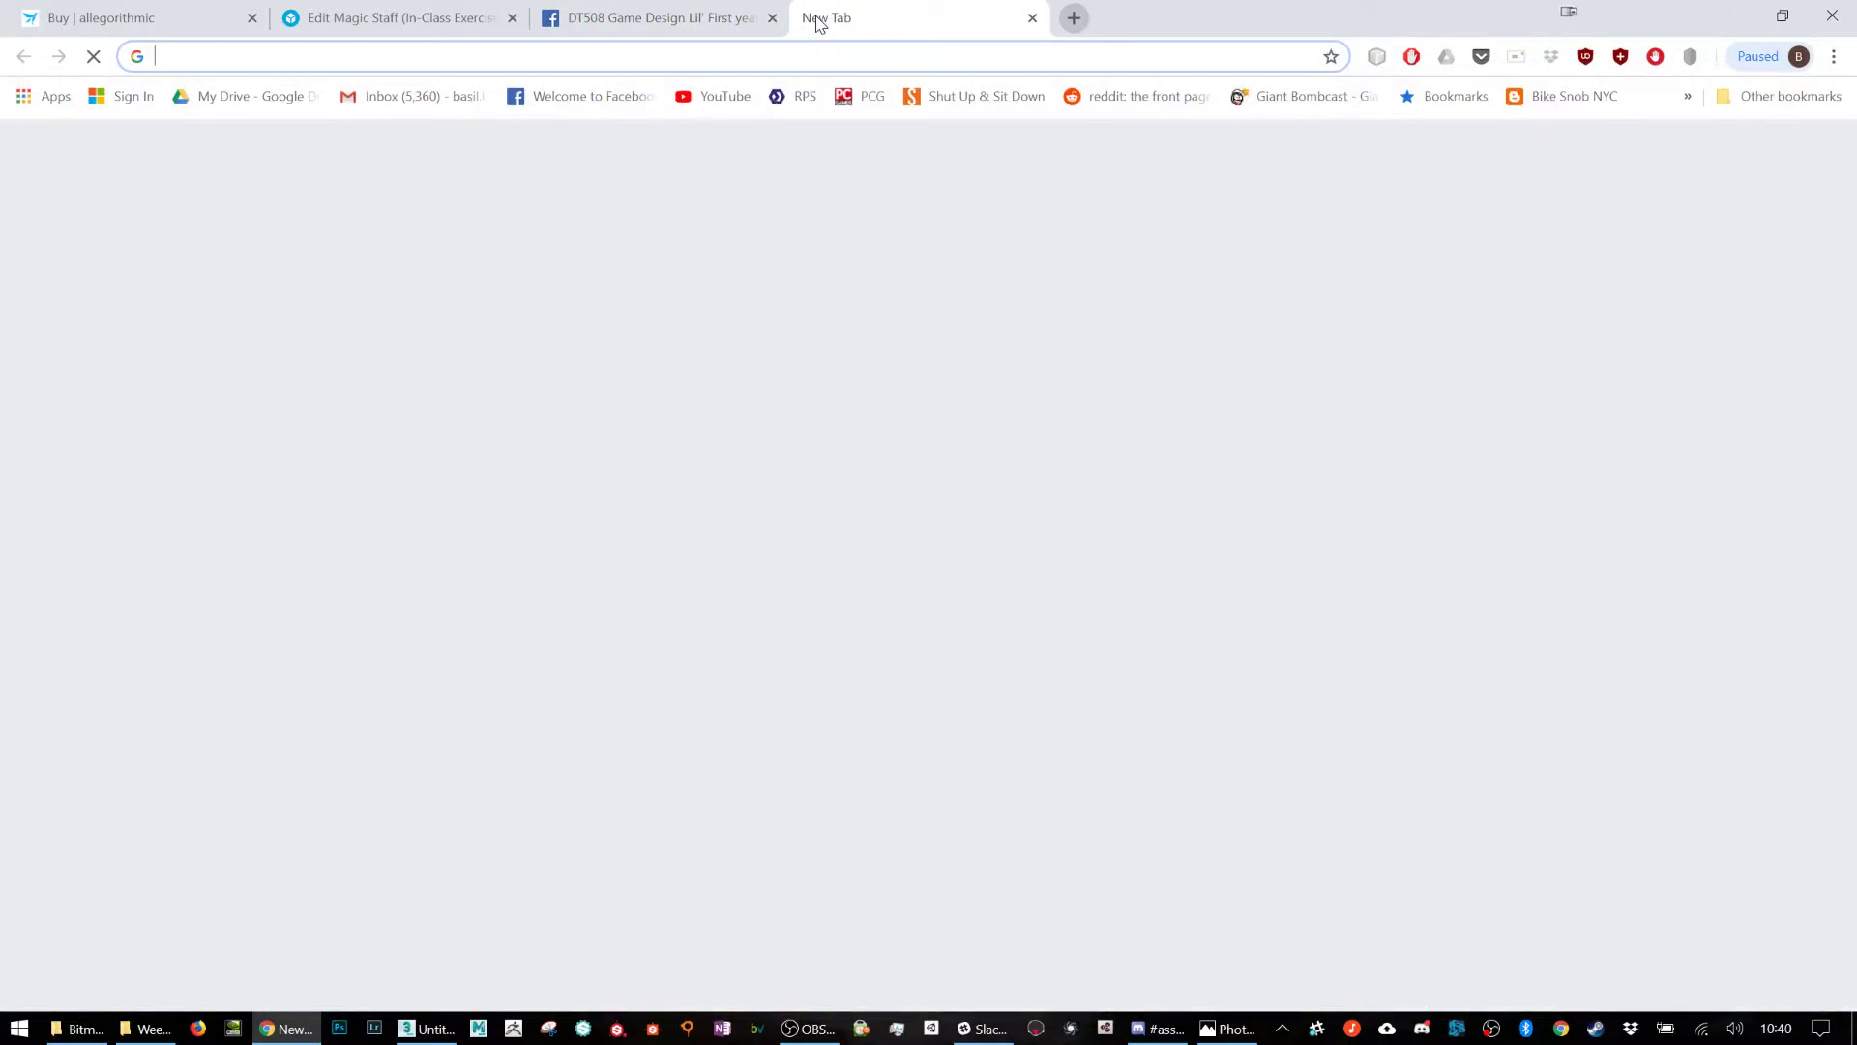
text(low)
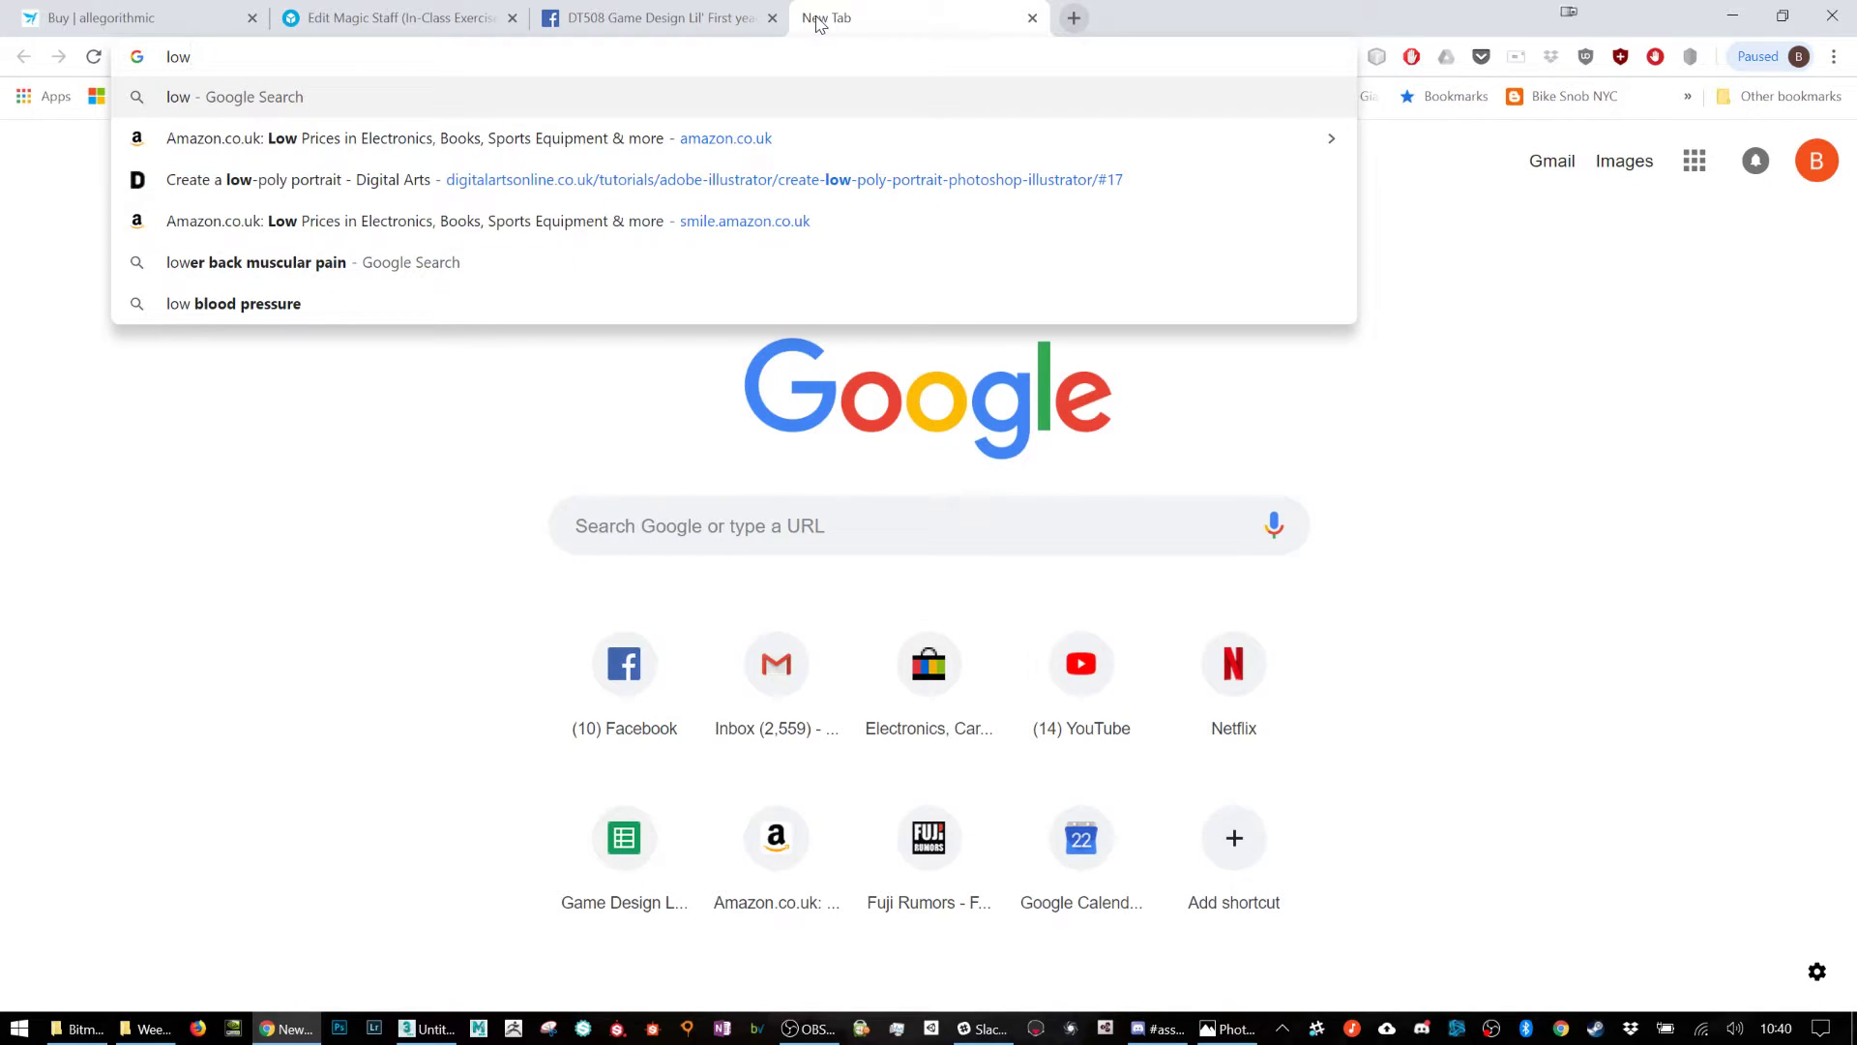
click(406, 17)
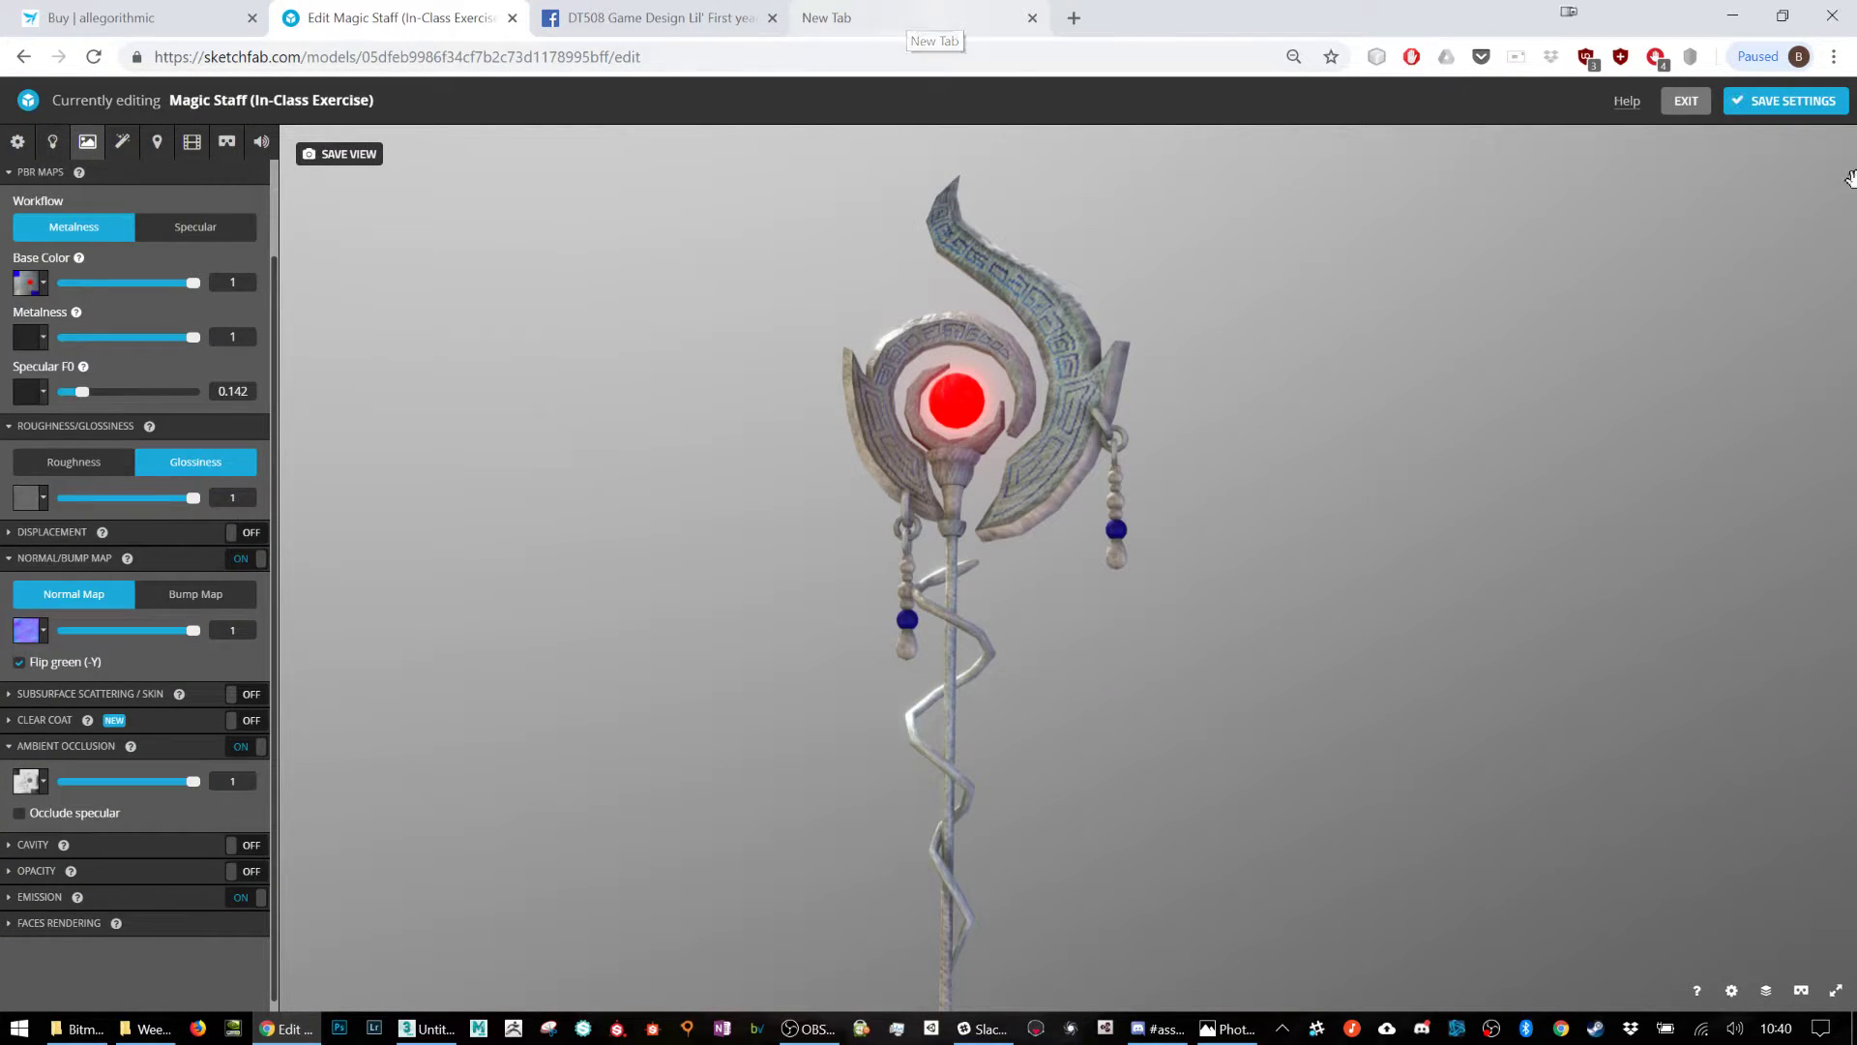
click(1688, 103)
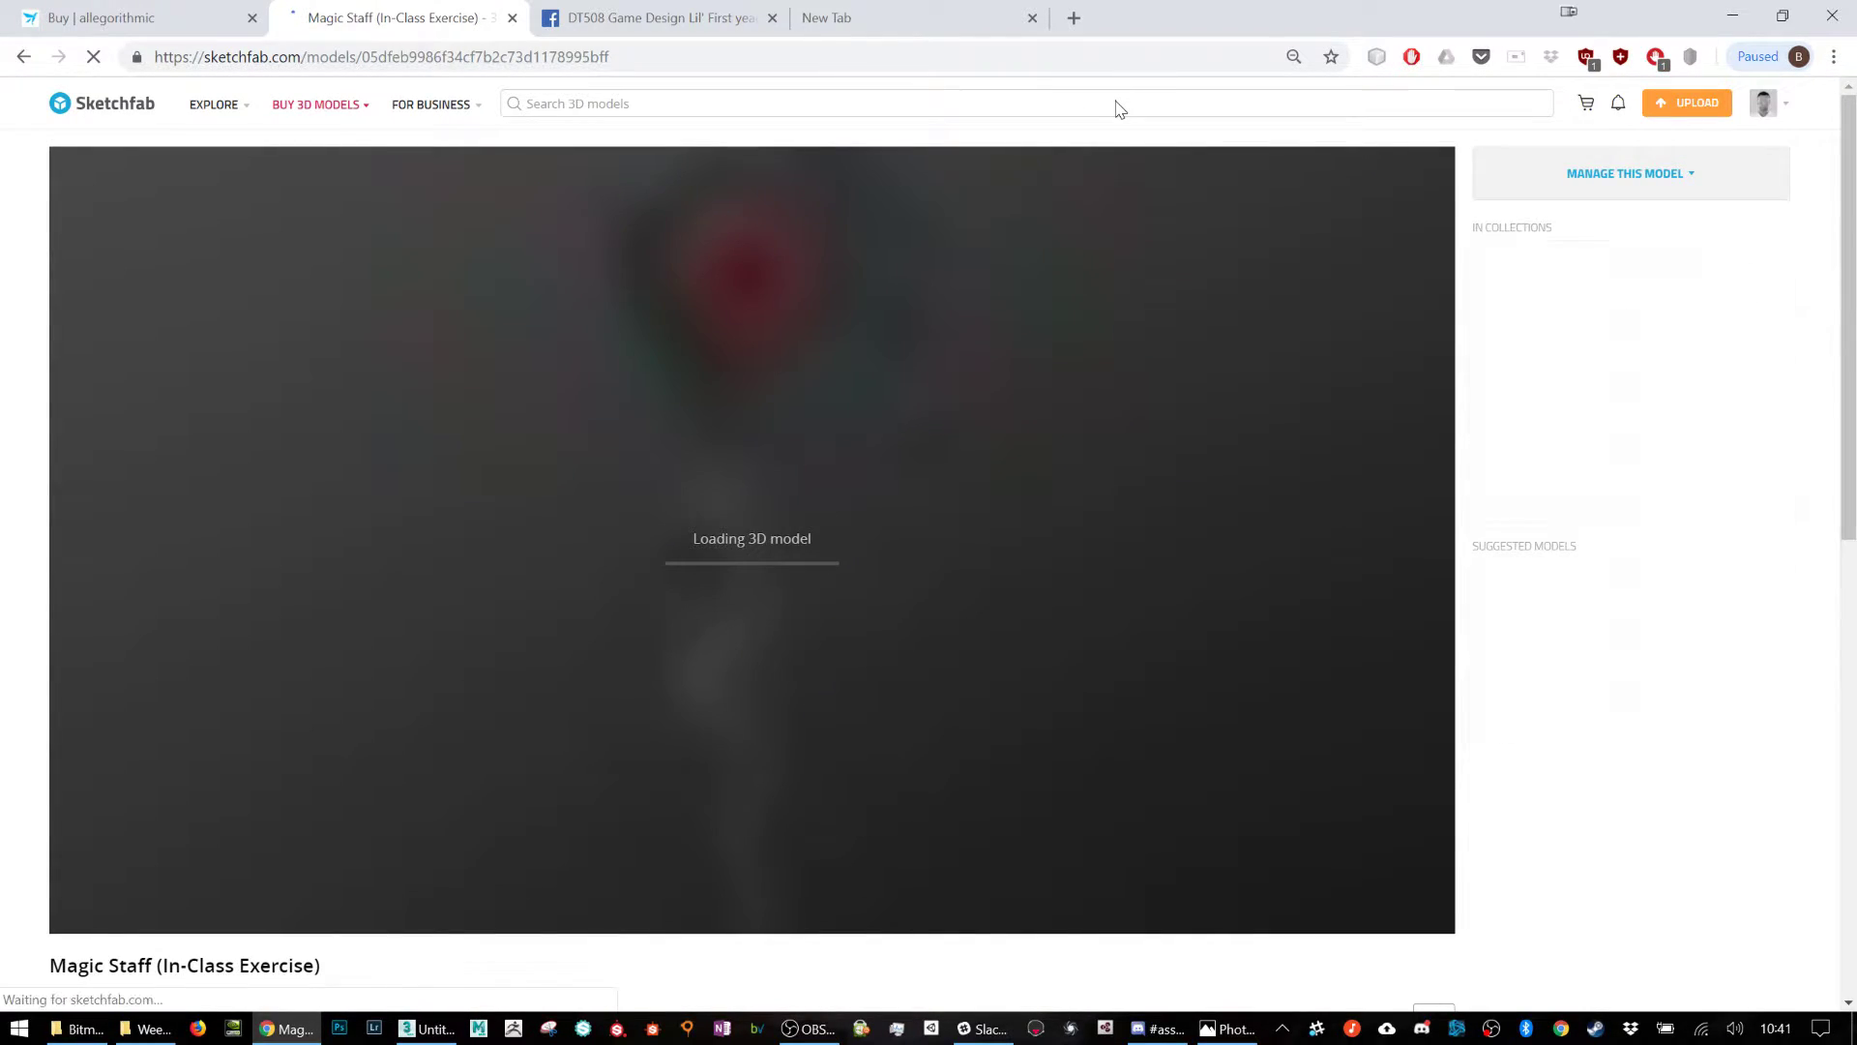
Search Sketchfab's 3D models for "low poly house".
click(581, 104)
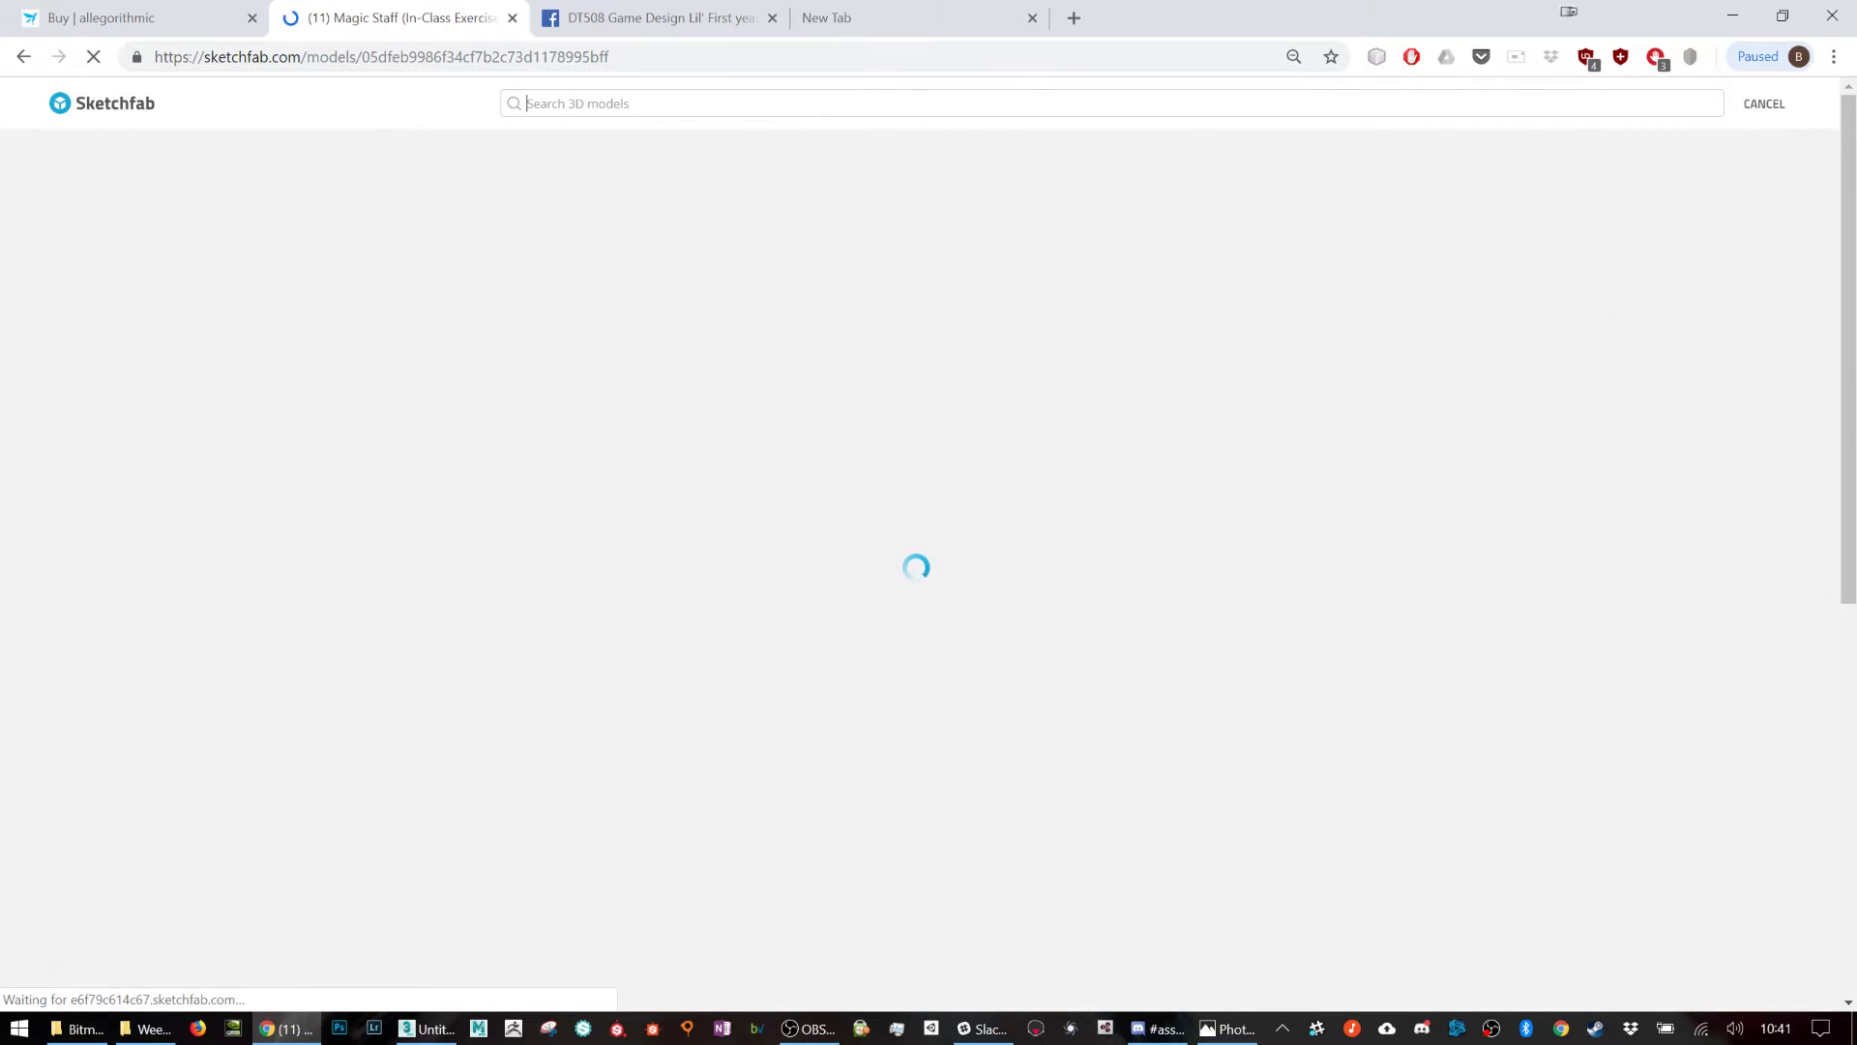
text(loe)
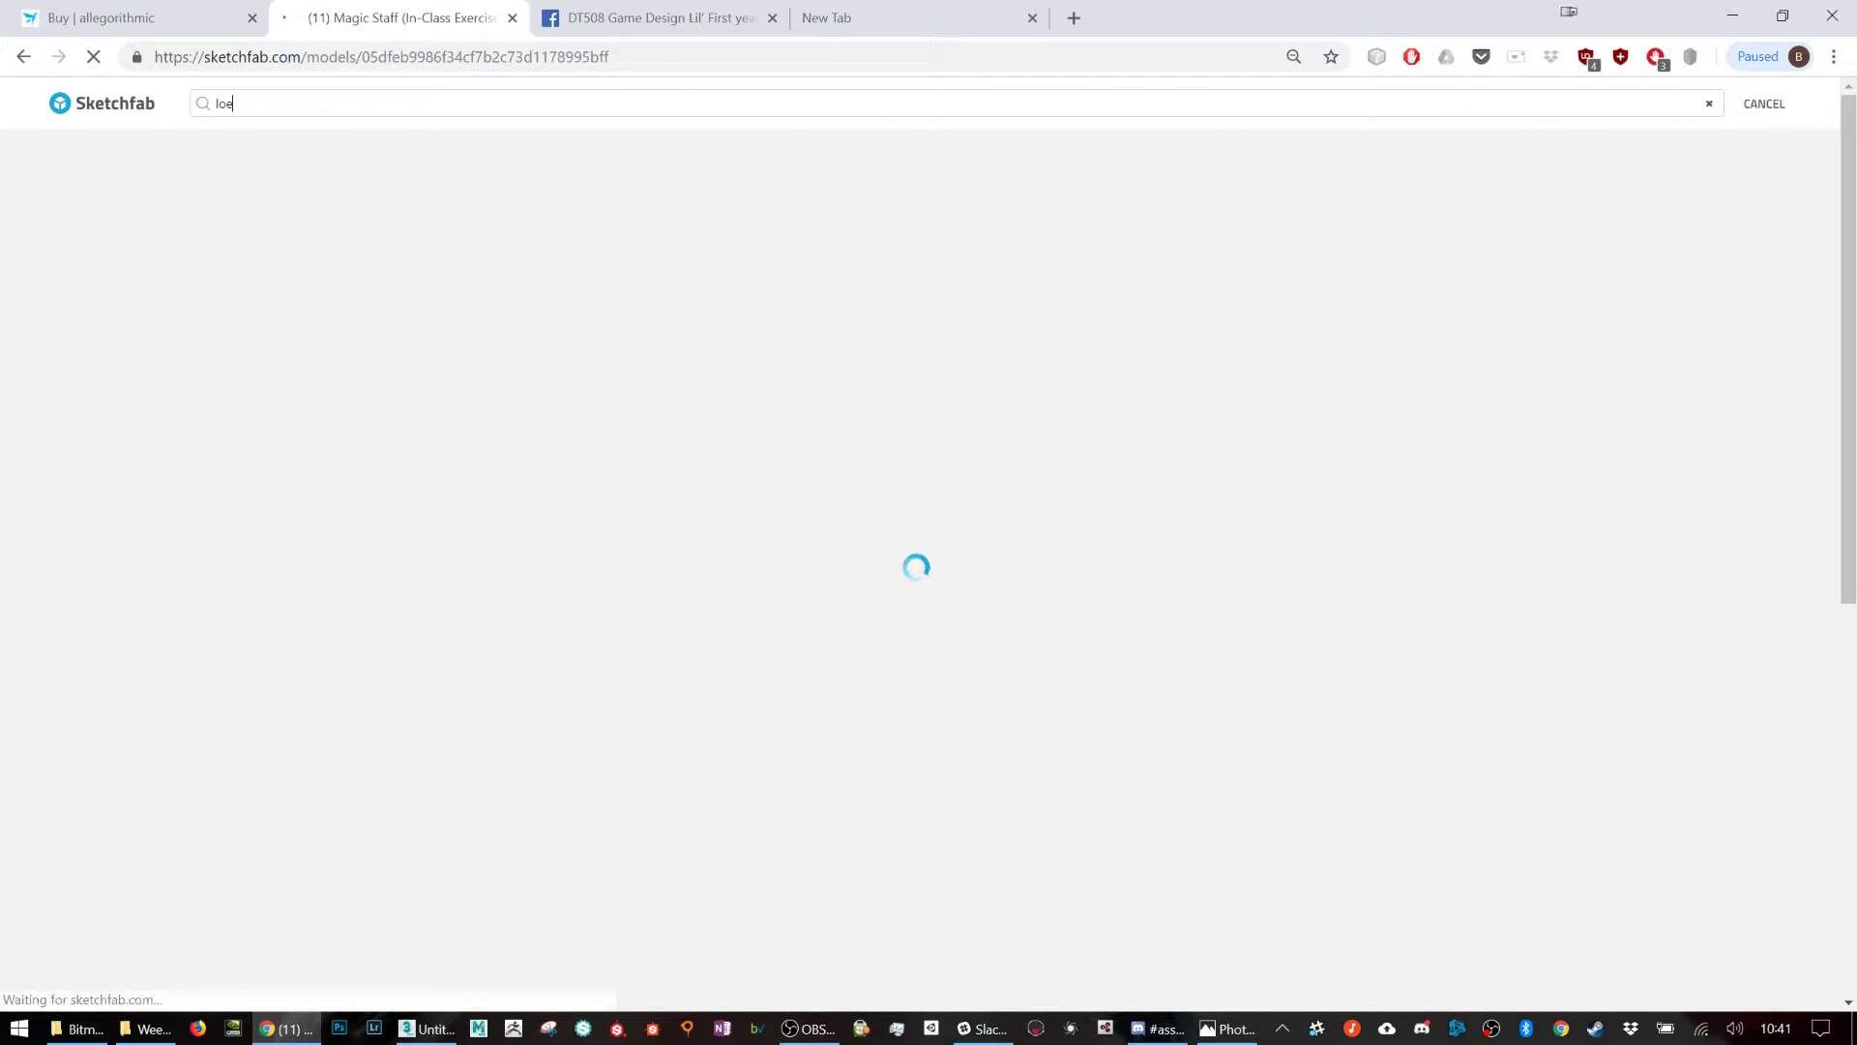
key(BackSpace)
text(w poly house)
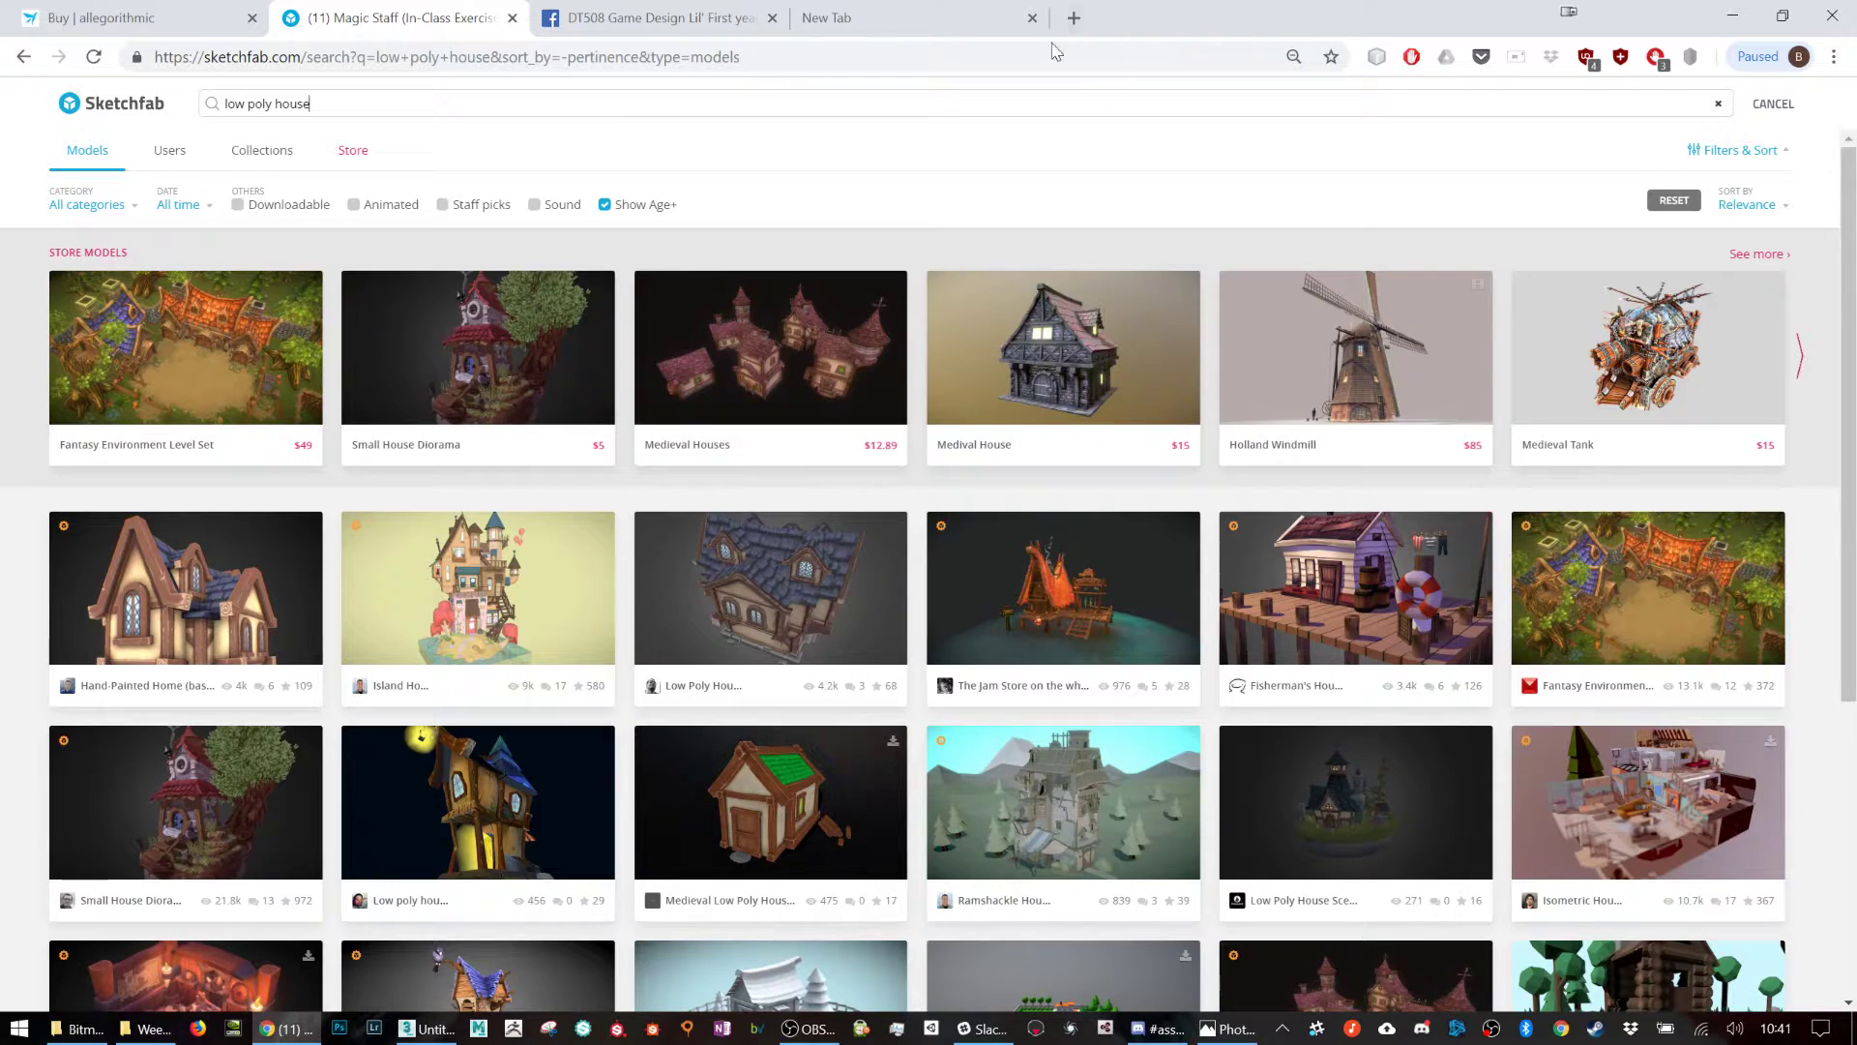
Browse the low poly house results and open the Low Poly House Funny model in a separate tab.
scroll(1171, 543, down, 2)
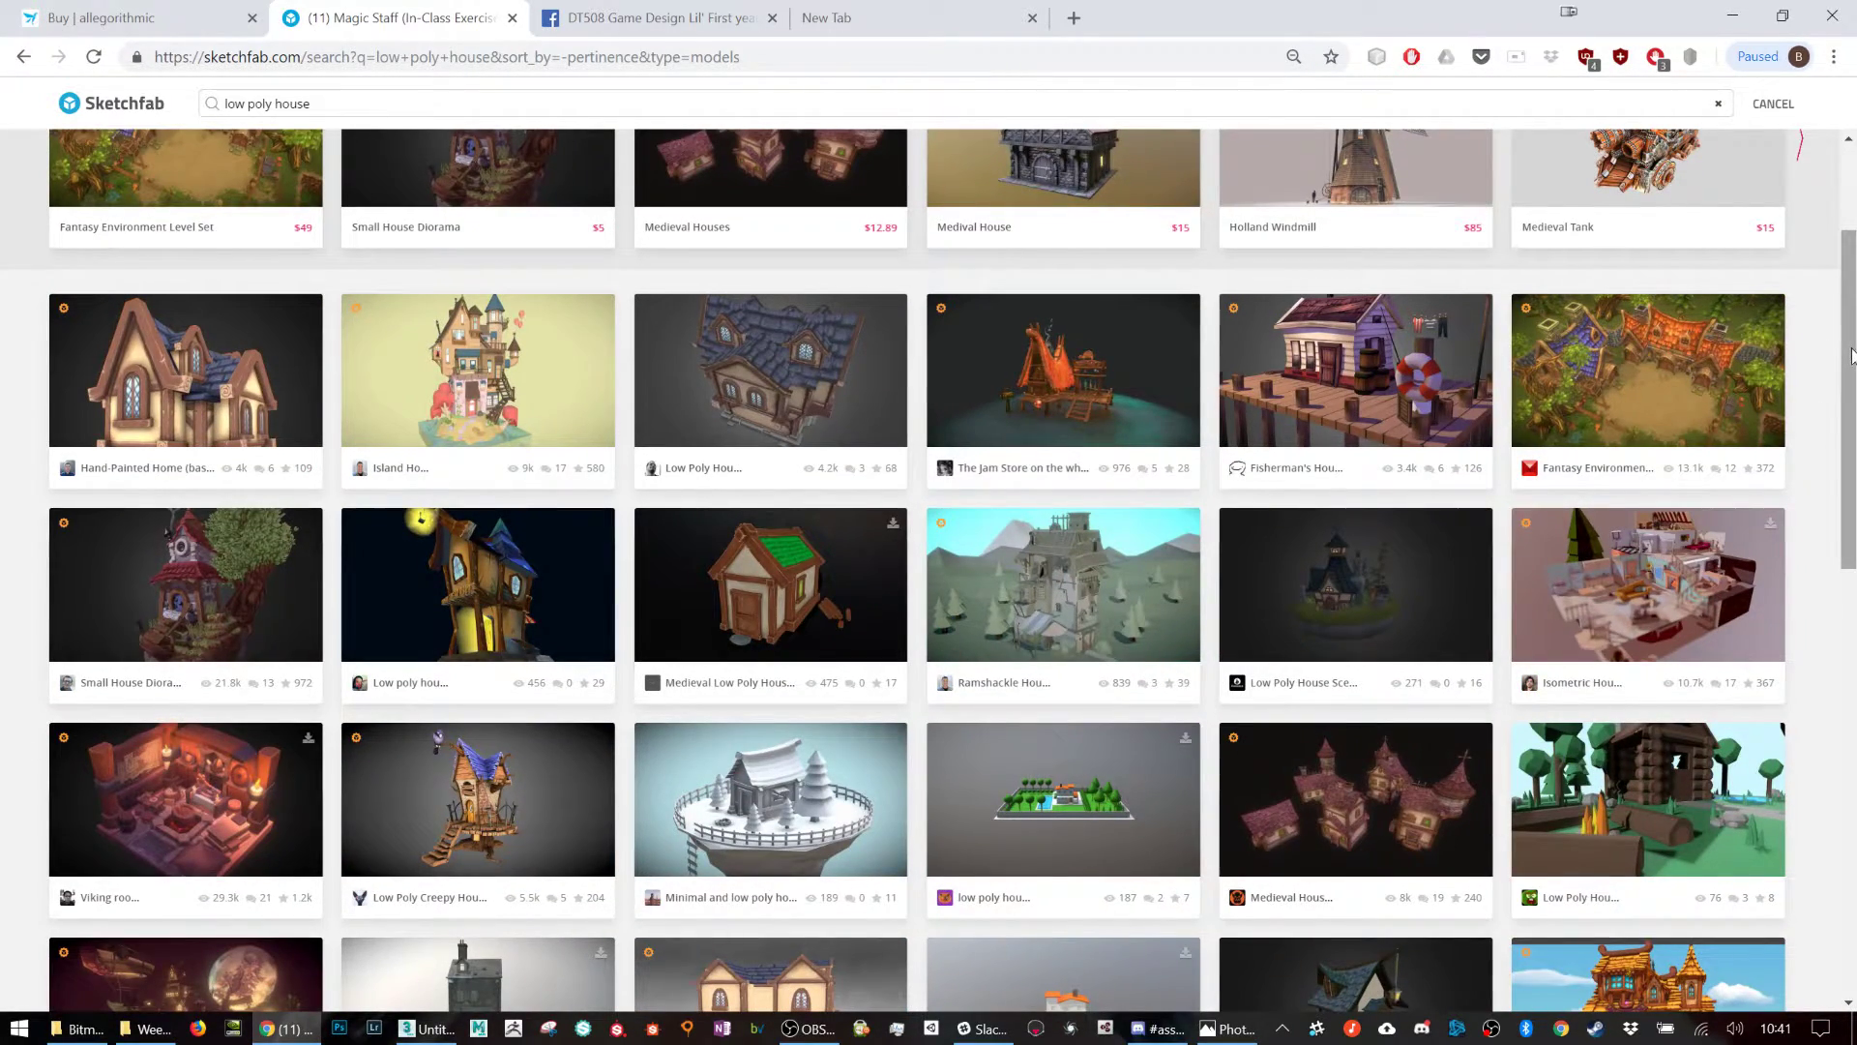
scroll(1852, 355, down, 3)
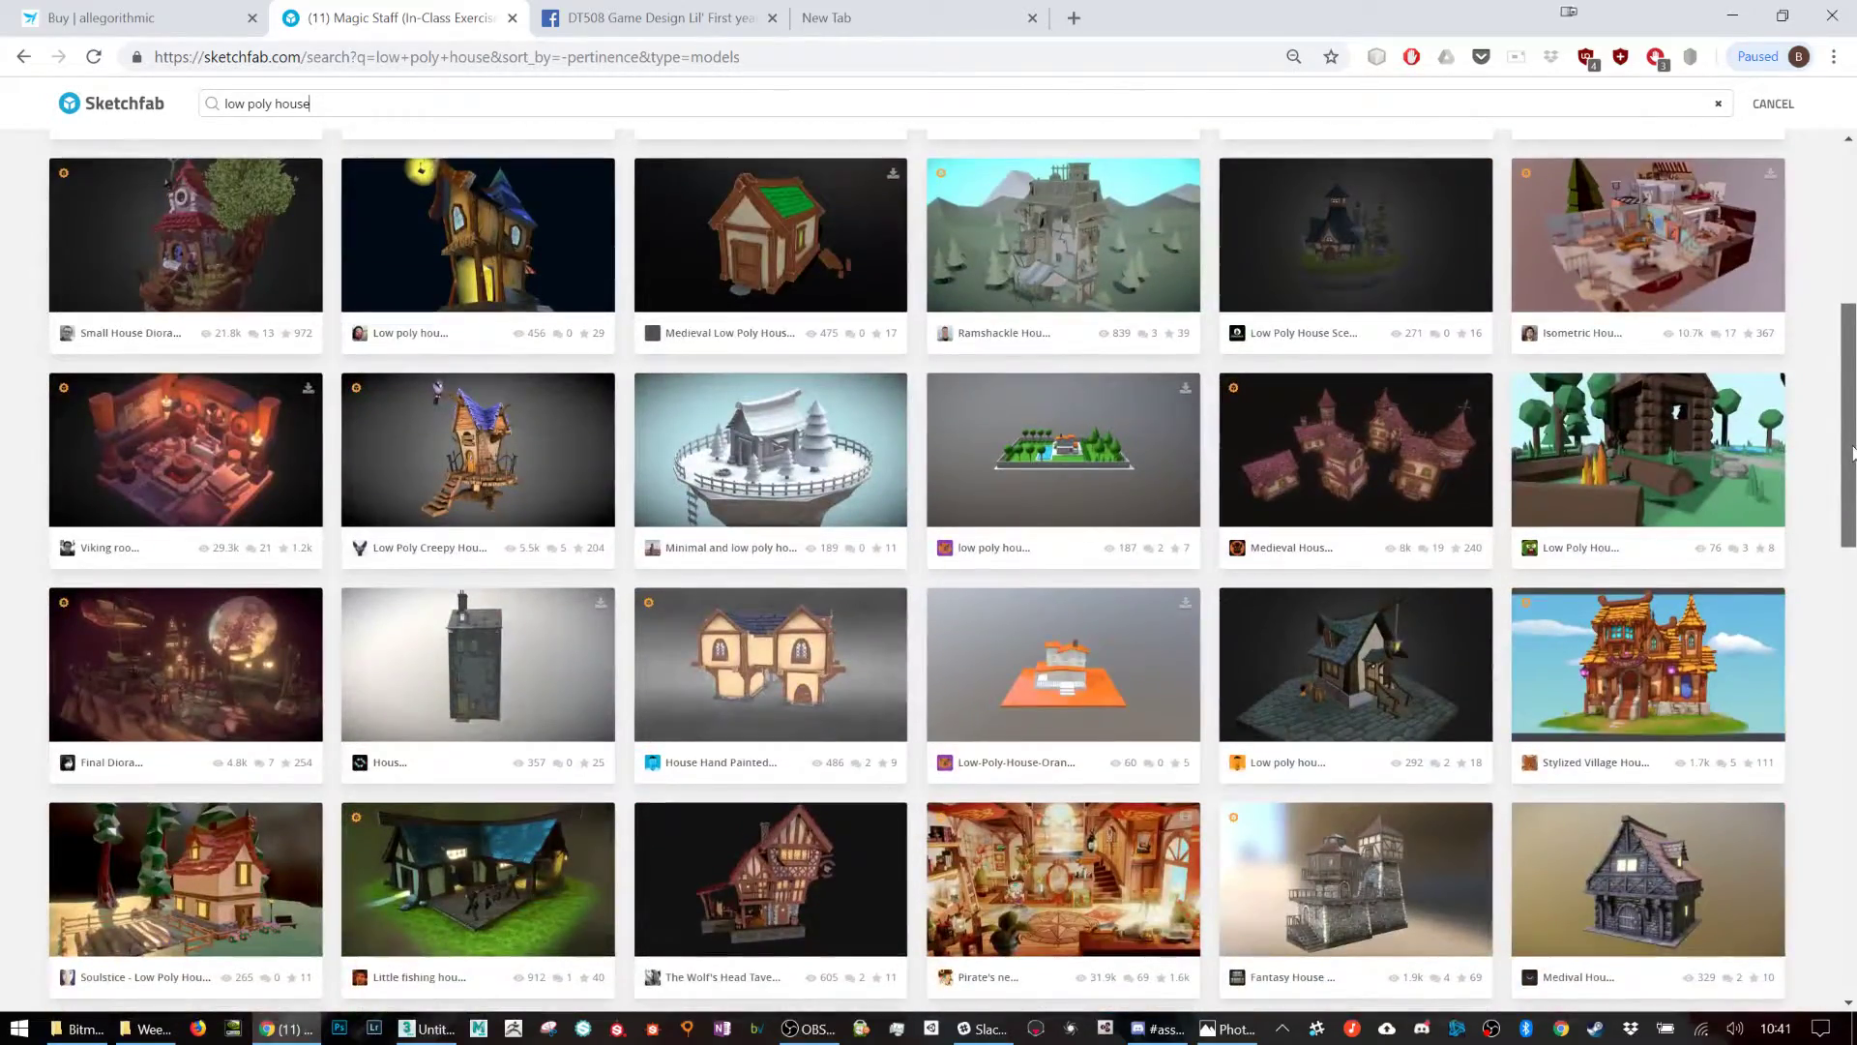
drag(1852, 452, 1848, 566)
scroll(1841, 605, down, 2)
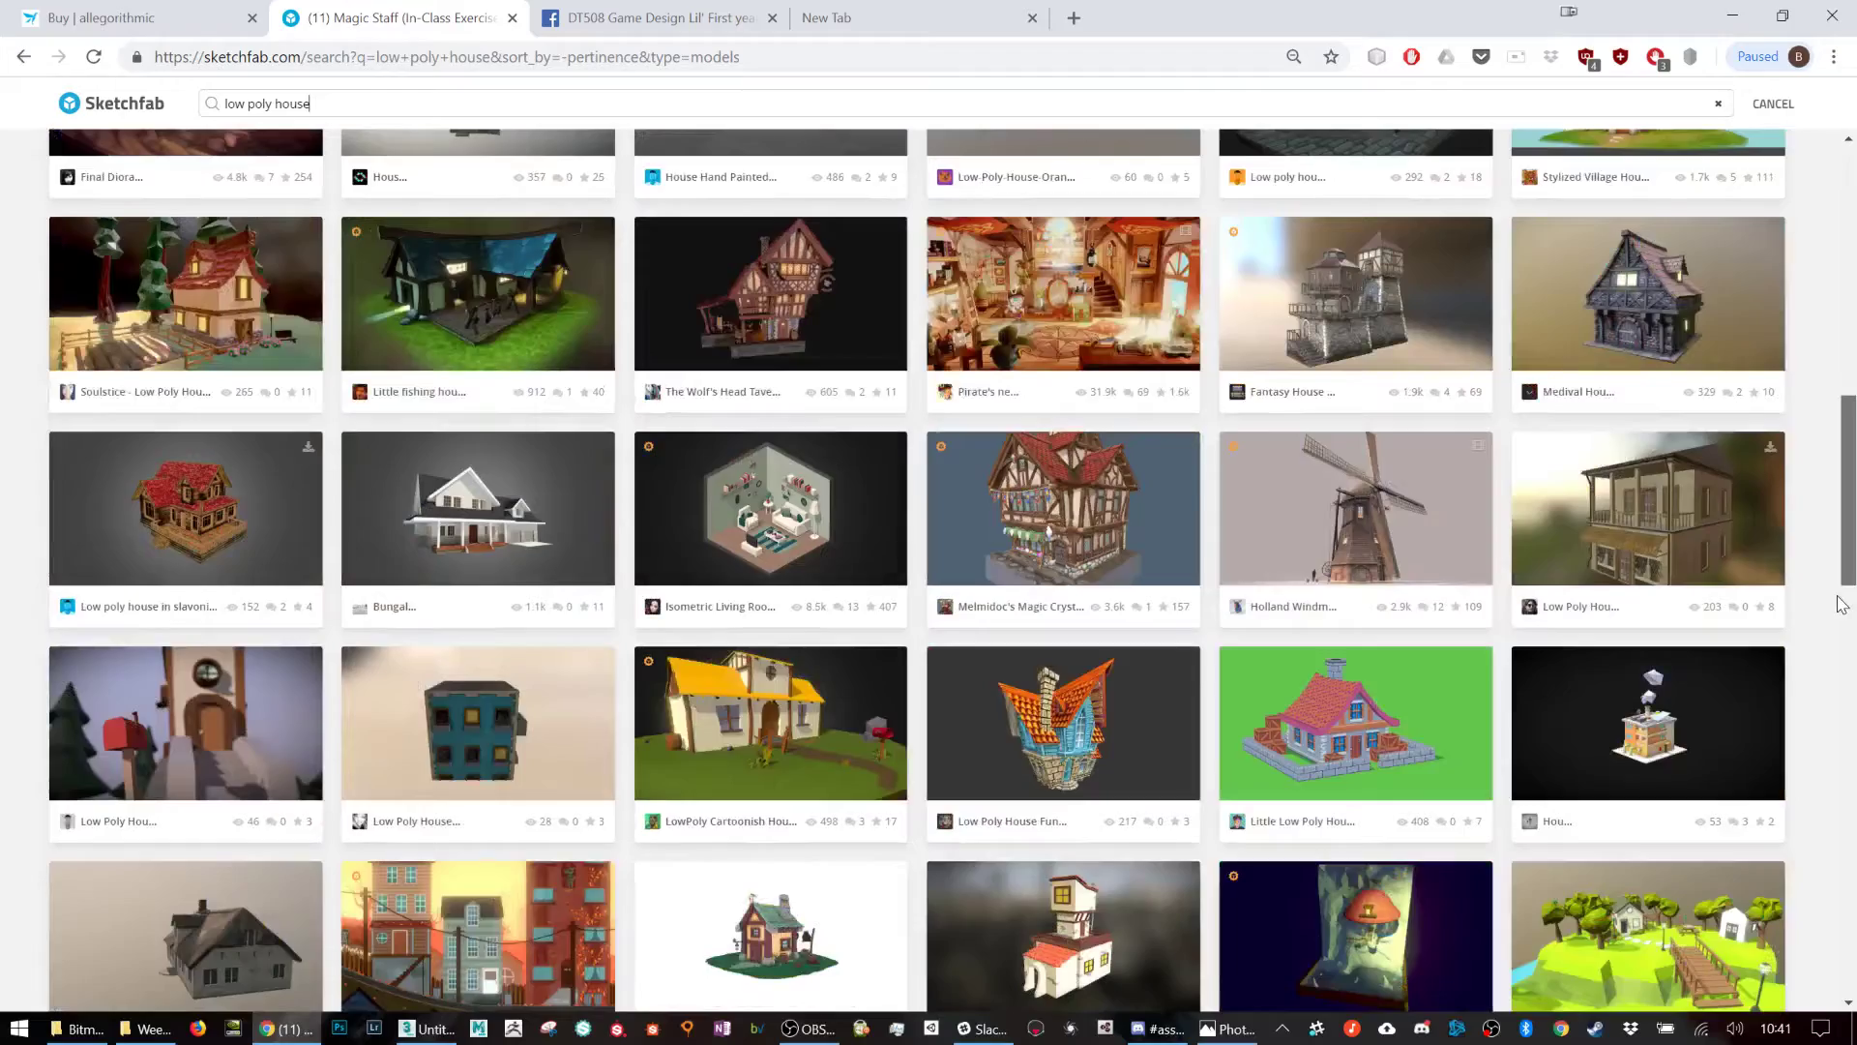
middle_click(1061, 701)
click(629, 18)
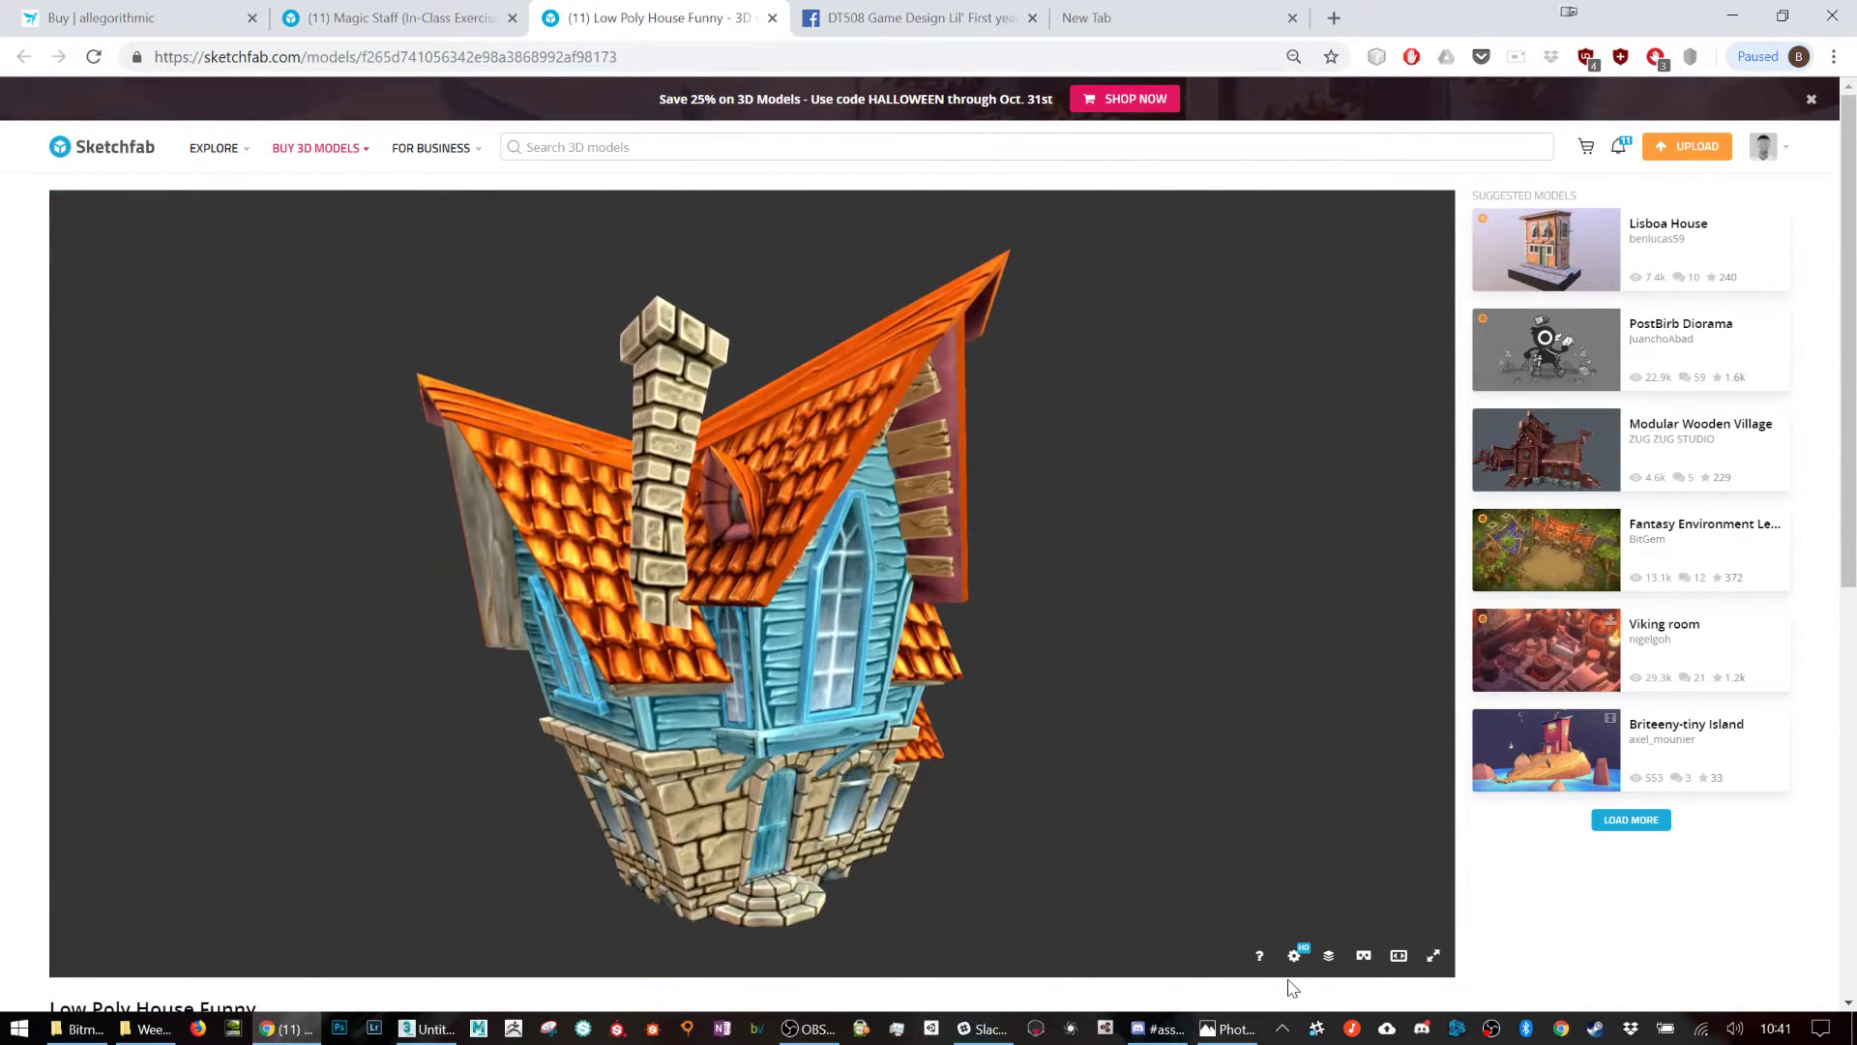
Examine the house's geometry from several sides in the Model Inspector's Wireframe view, and return it to Final Render.
mouse_move(965, 729)
mouse_down()
mouse_move(1000, 713)
mouse_move(945, 664)
mouse_move(917, 701)
mouse_move(1137, 803)
mouse_up()
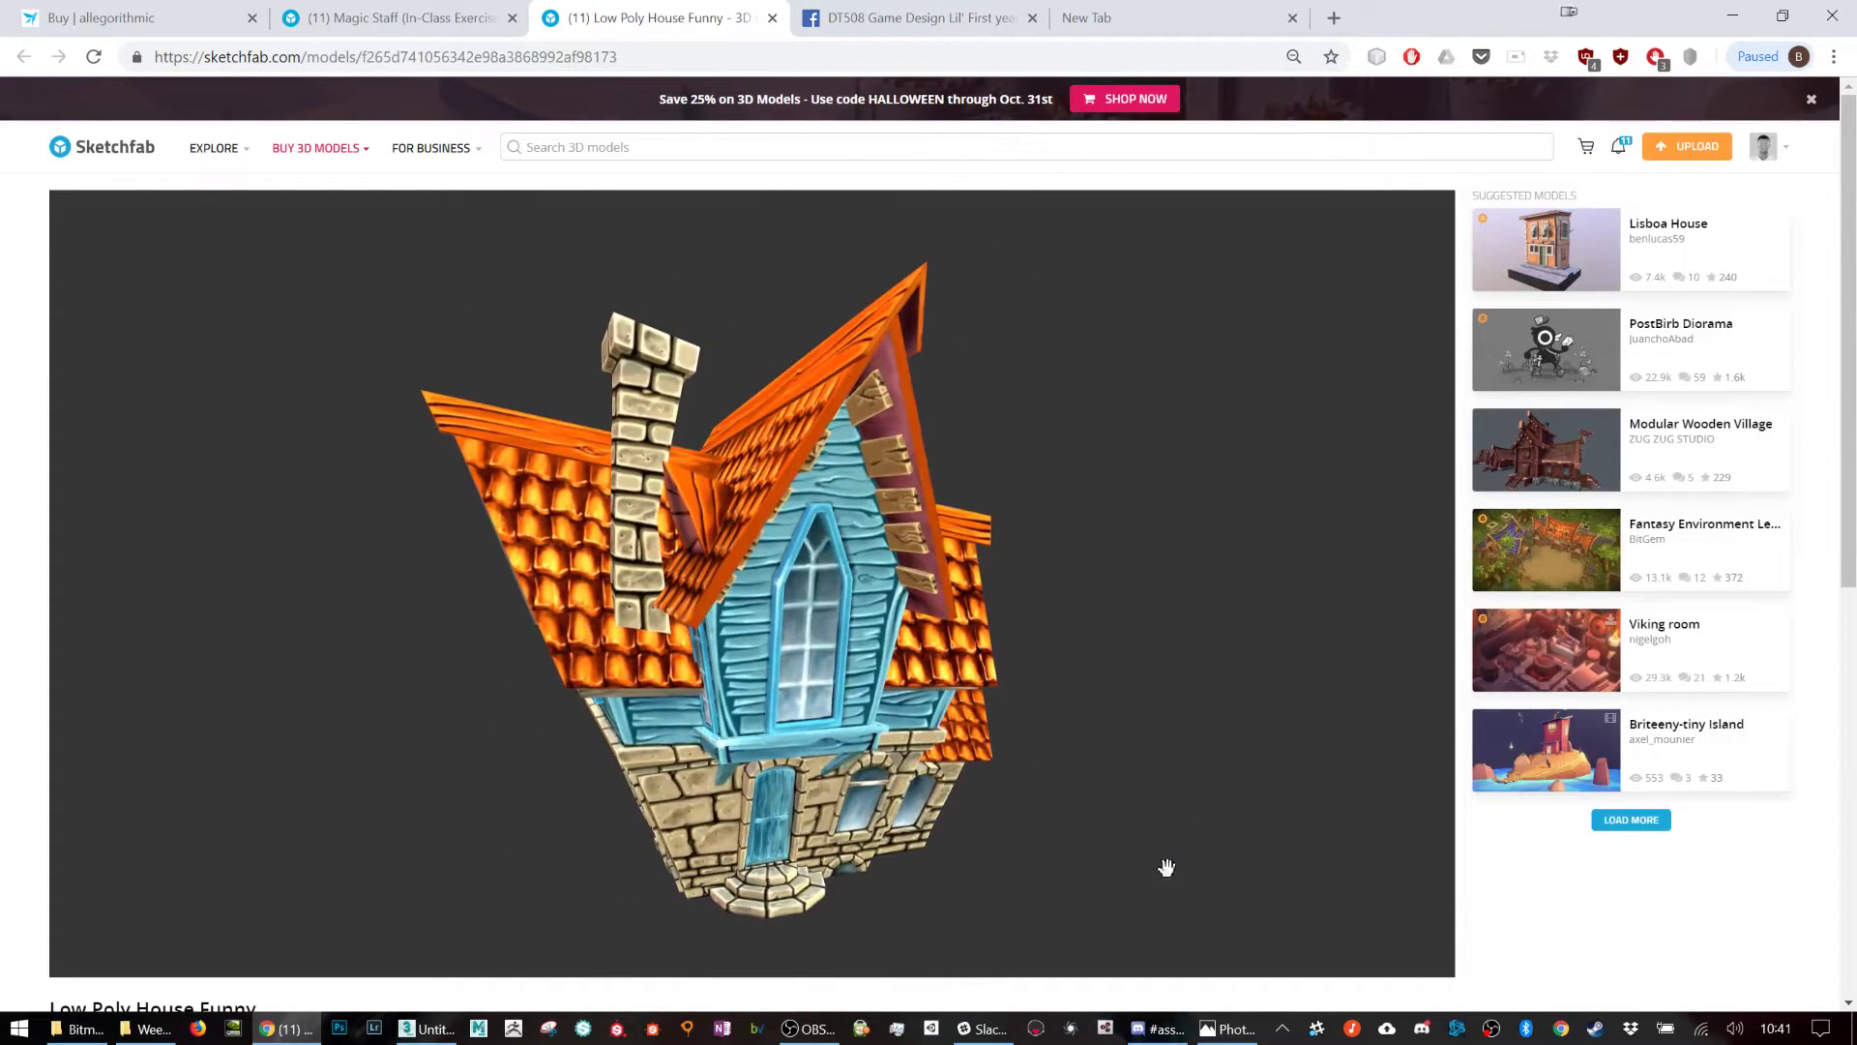
click(1295, 957)
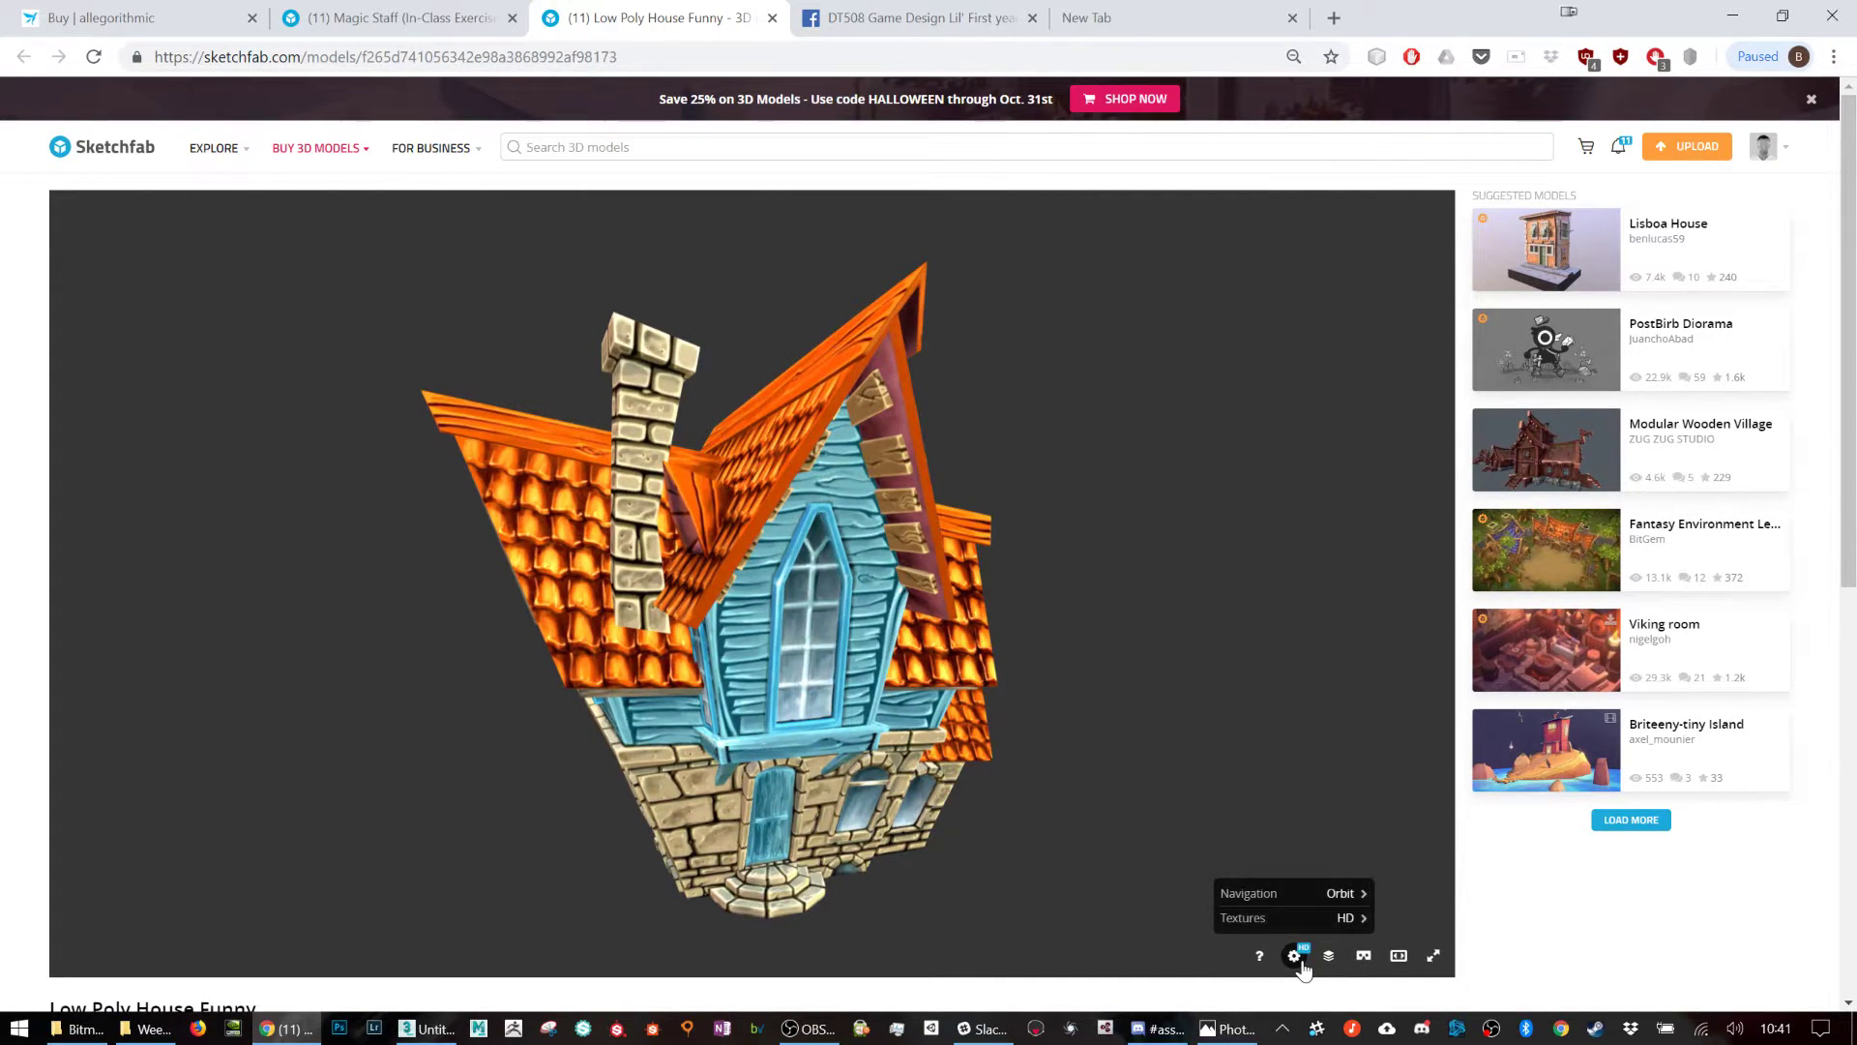
click(1330, 957)
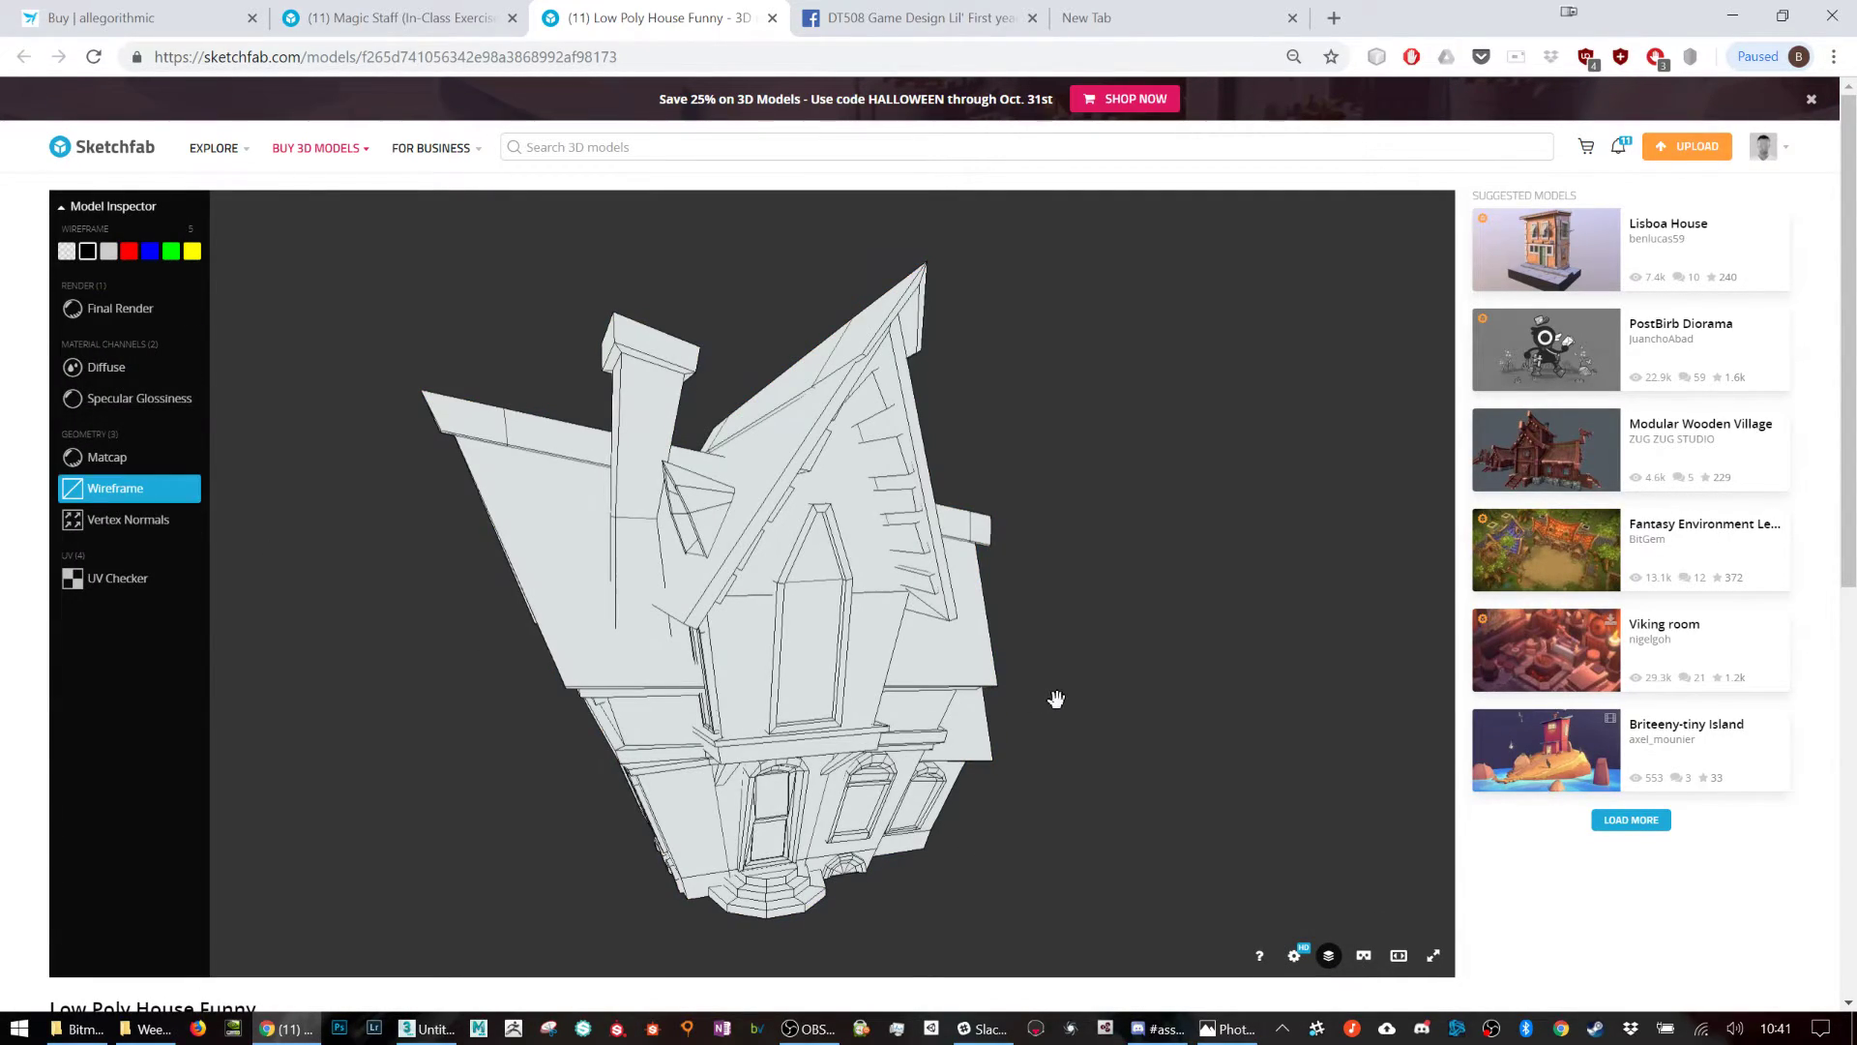
mouse_move(980, 698)
mouse_down()
mouse_move(1152, 697)
mouse_move(904, 693)
mouse_move(244, 465)
mouse_up()
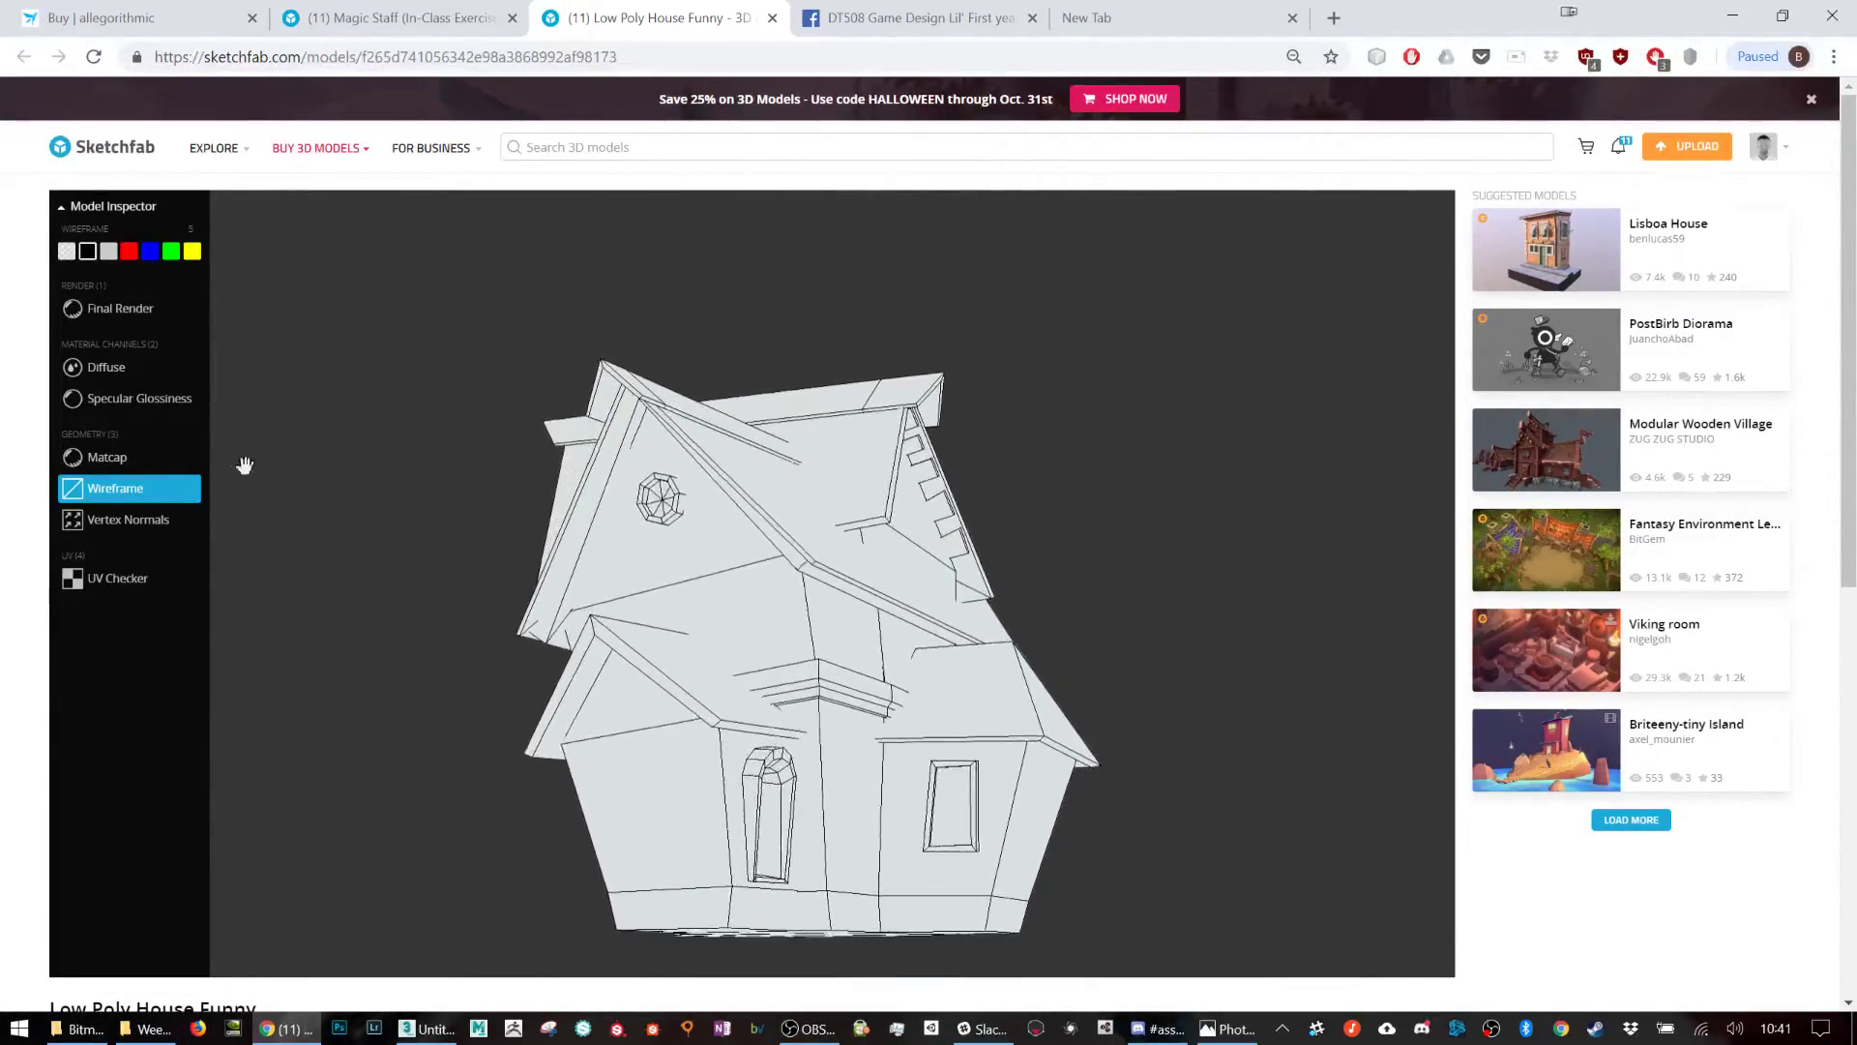
click(130, 309)
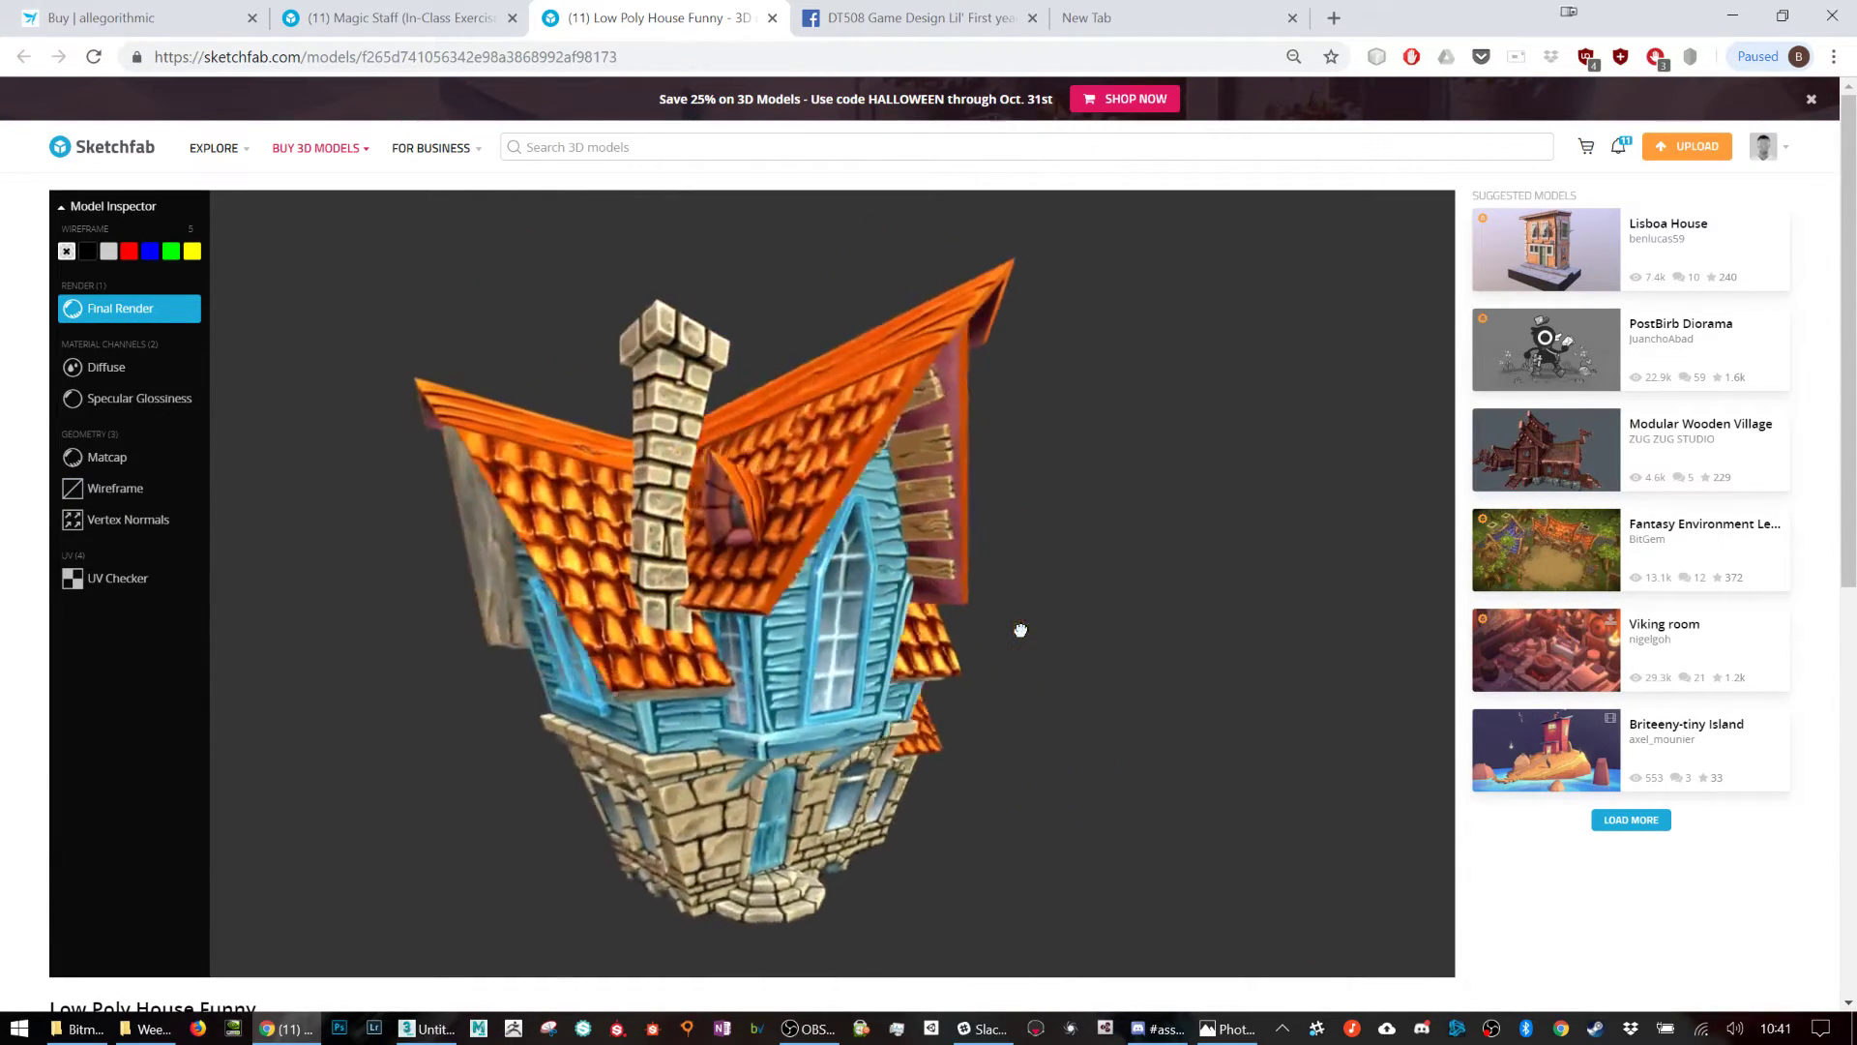